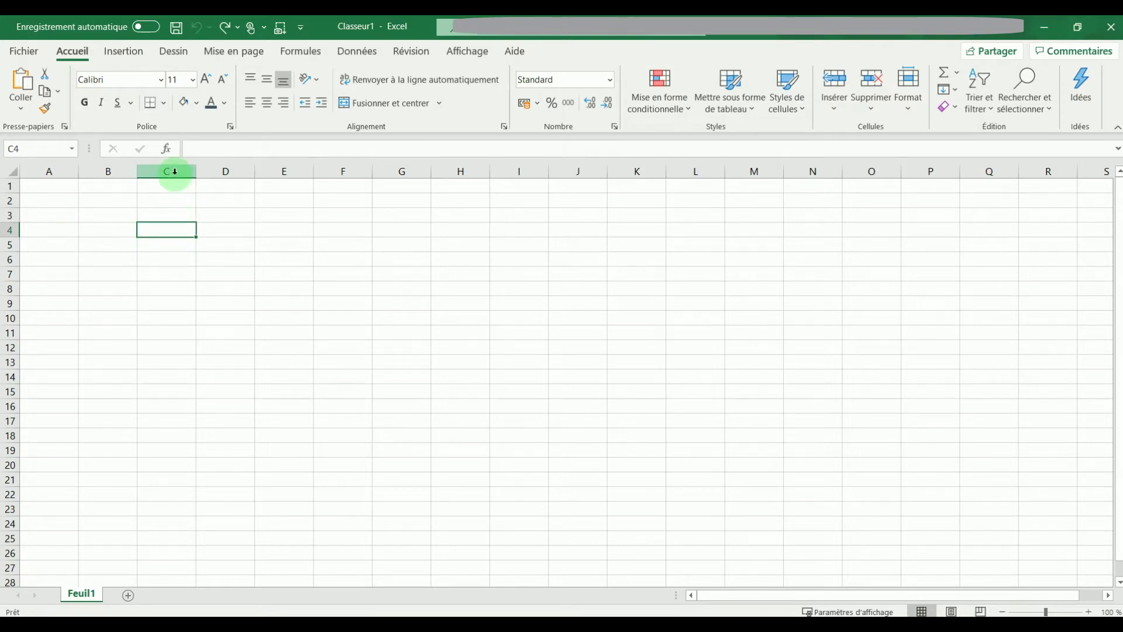
Step: Enter 'veerzezc' in cell C7 and set it in the Abadi font
{"action": "left_click", "coordinate": [10, 230]}
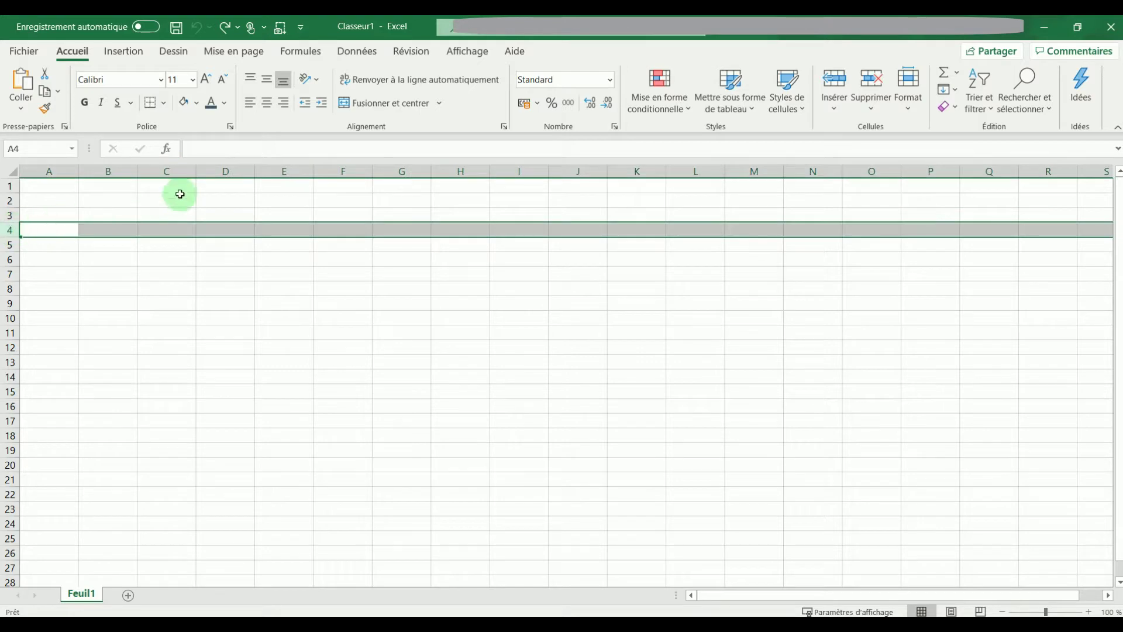
{"action": "left_click", "coordinate": [181, 170]}
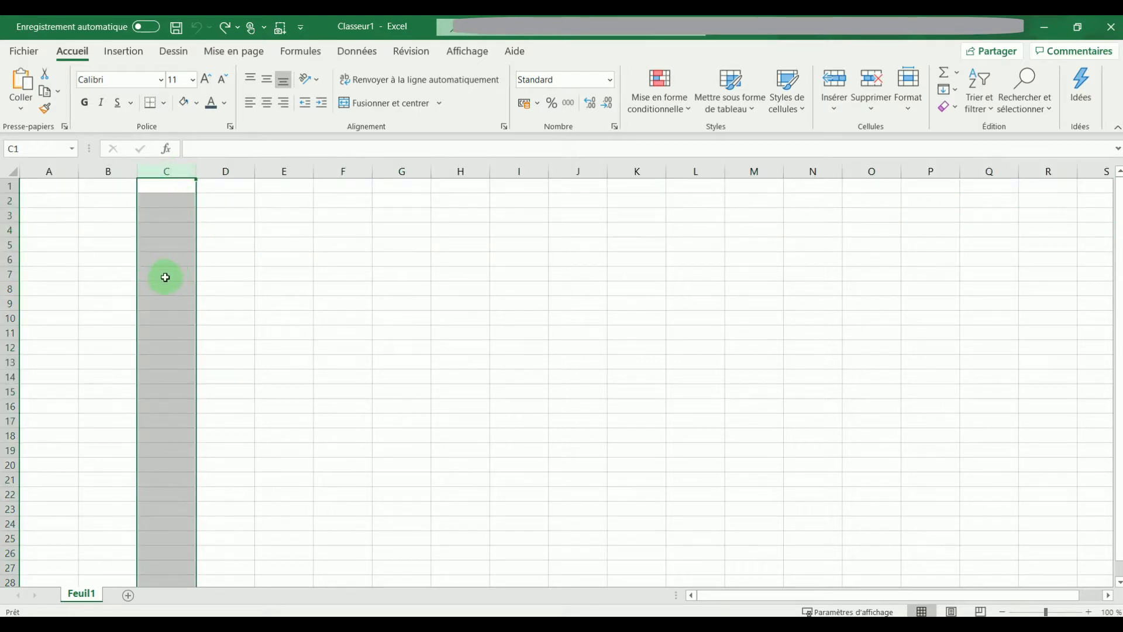
{"action": "left_click", "coordinate": [168, 273]}
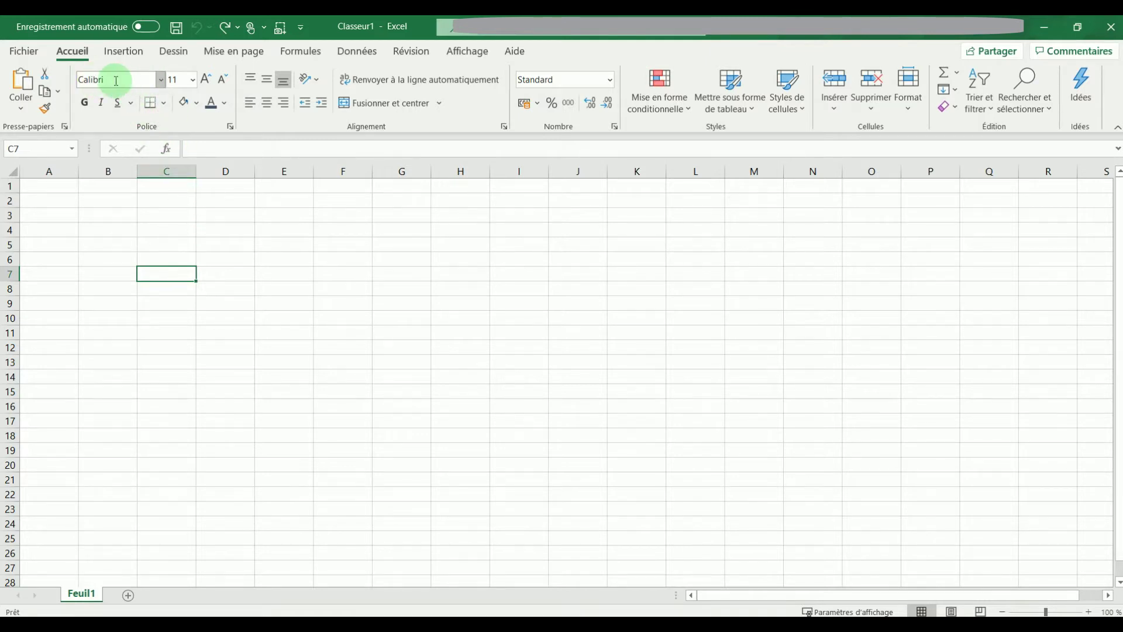
{"action": "type", "text": "veerzezc"}
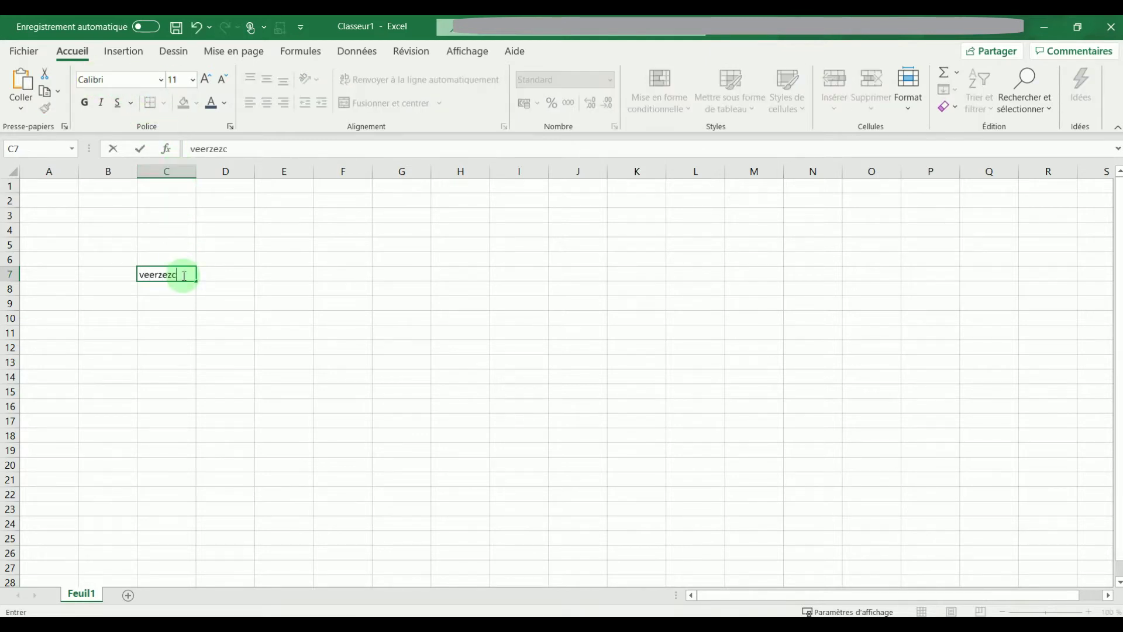
{"action": "left_click", "coordinate": [160, 82]}
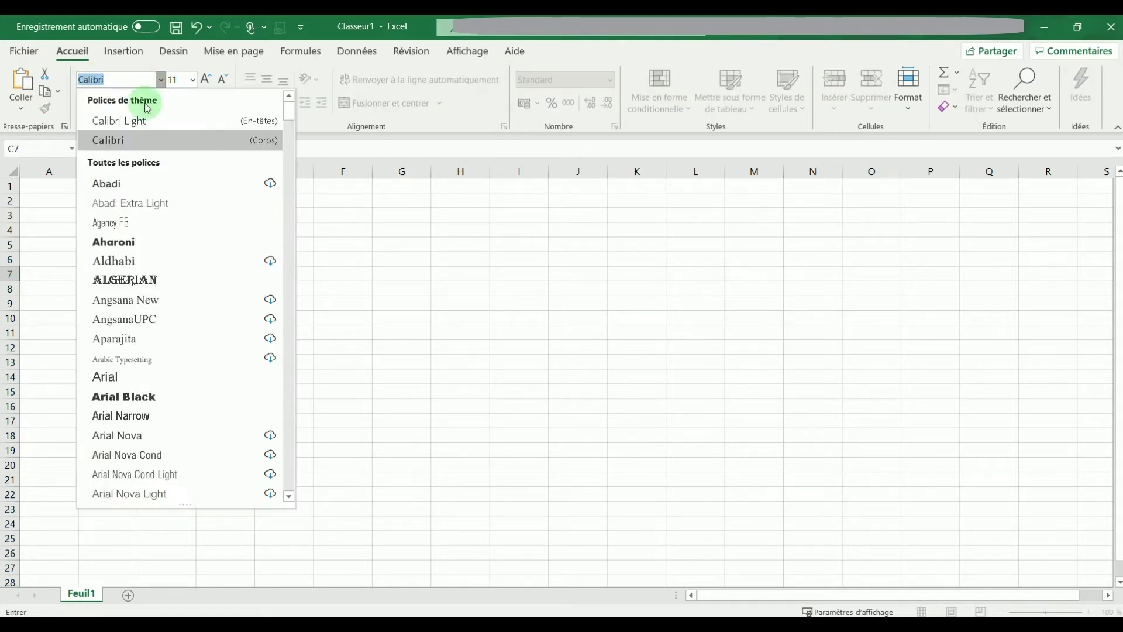
{"action": "left_click", "coordinate": [146, 243]}
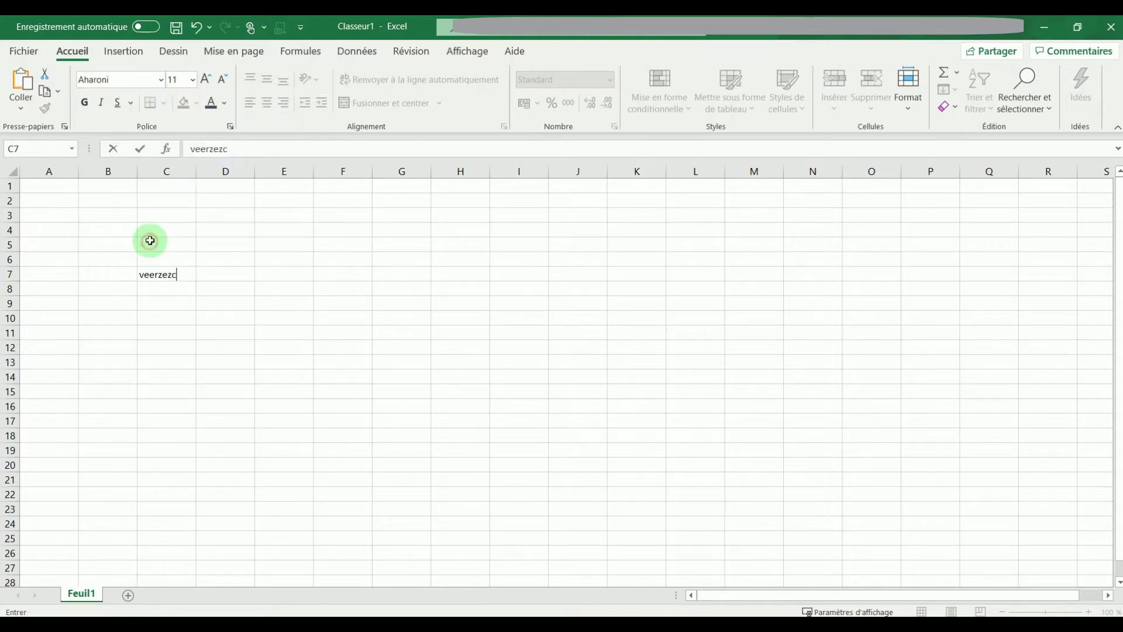
{"action": "left_click", "coordinate": [160, 79]}
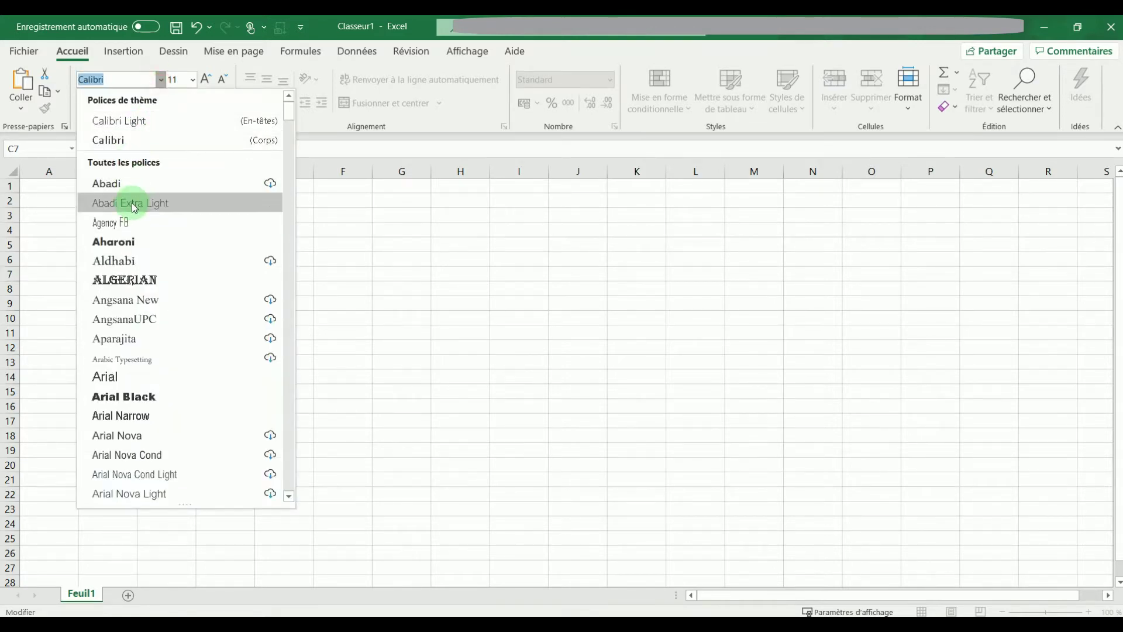
{"action": "left_click", "coordinate": [140, 182]}
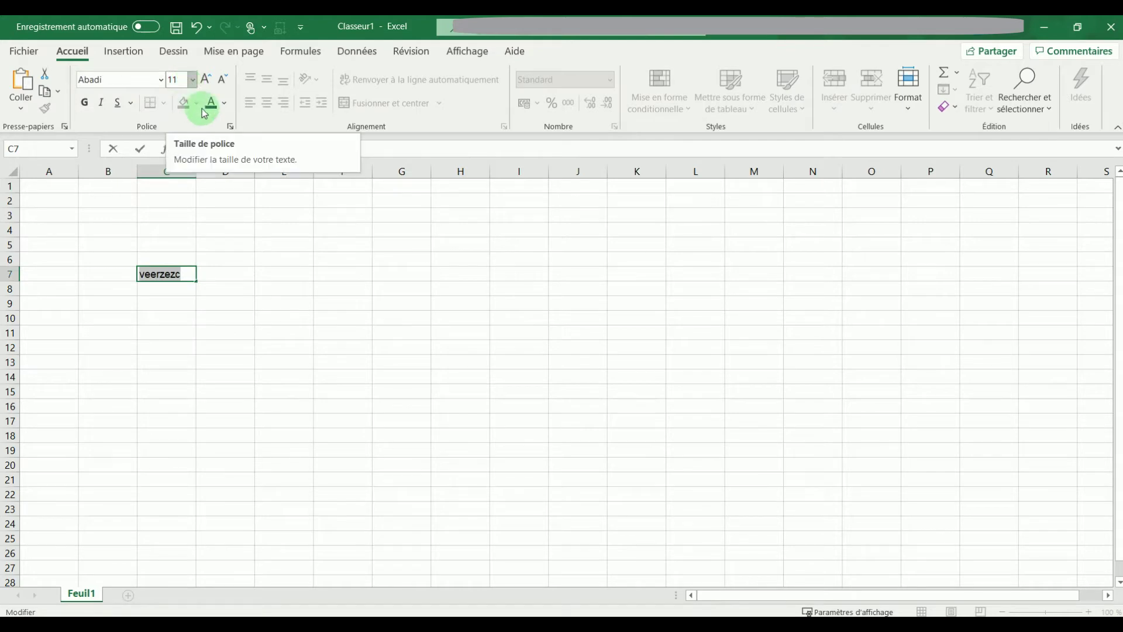
{"action": "left_click", "coordinate": [231, 259]}
Step: Give C7 a light grey fill and blue font colour
{"action": "left_click", "coordinate": [179, 279]}
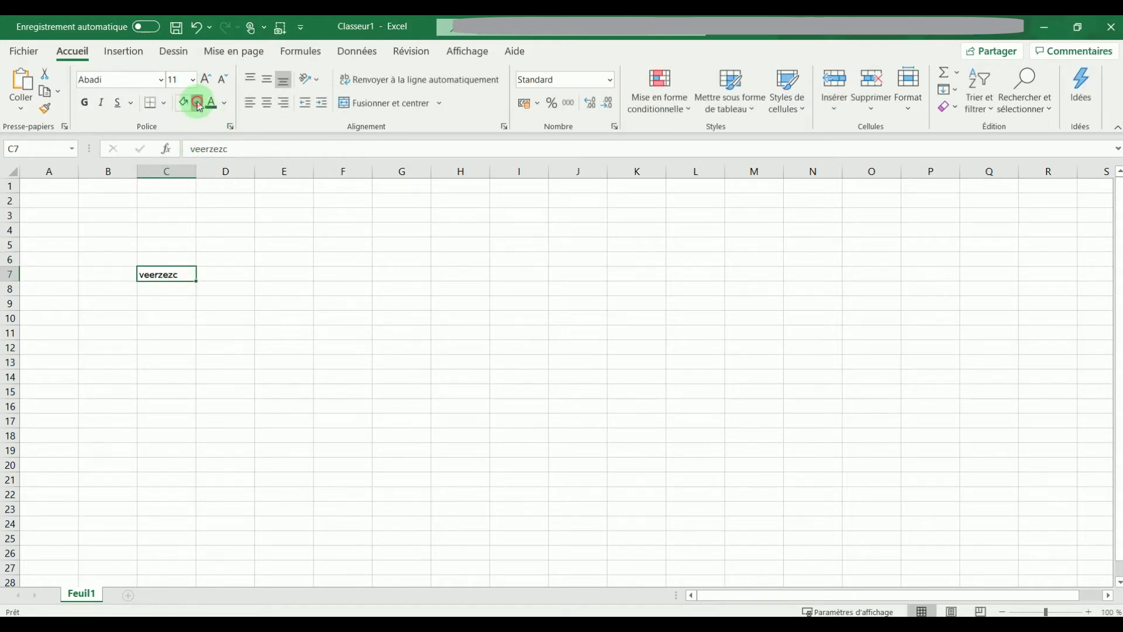
{"action": "left_click", "coordinate": [197, 104]}
{"action": "left_click", "coordinate": [174, 285]}
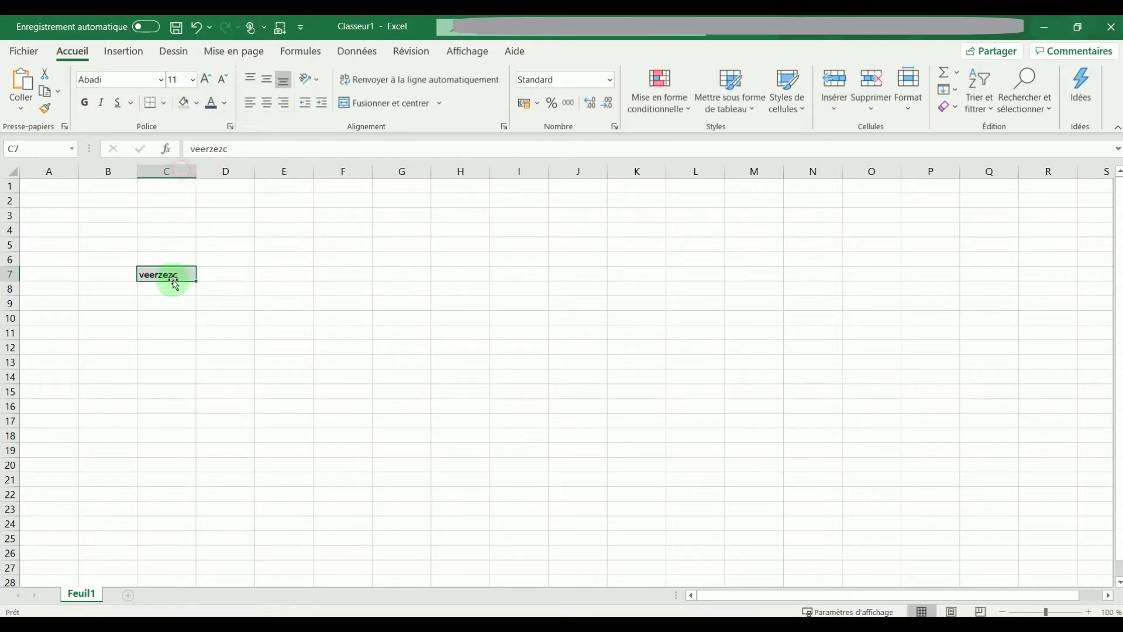
{"action": "left_click", "coordinate": [225, 105]}
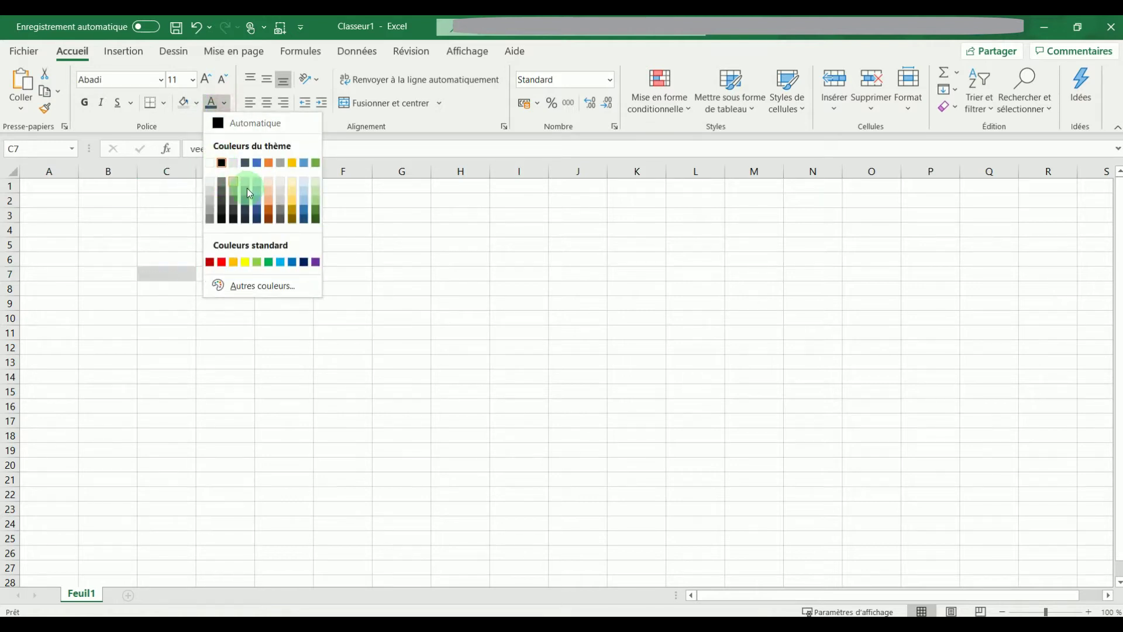
{"action": "left_click", "coordinate": [258, 170]}
{"action": "left_click", "coordinate": [269, 259]}
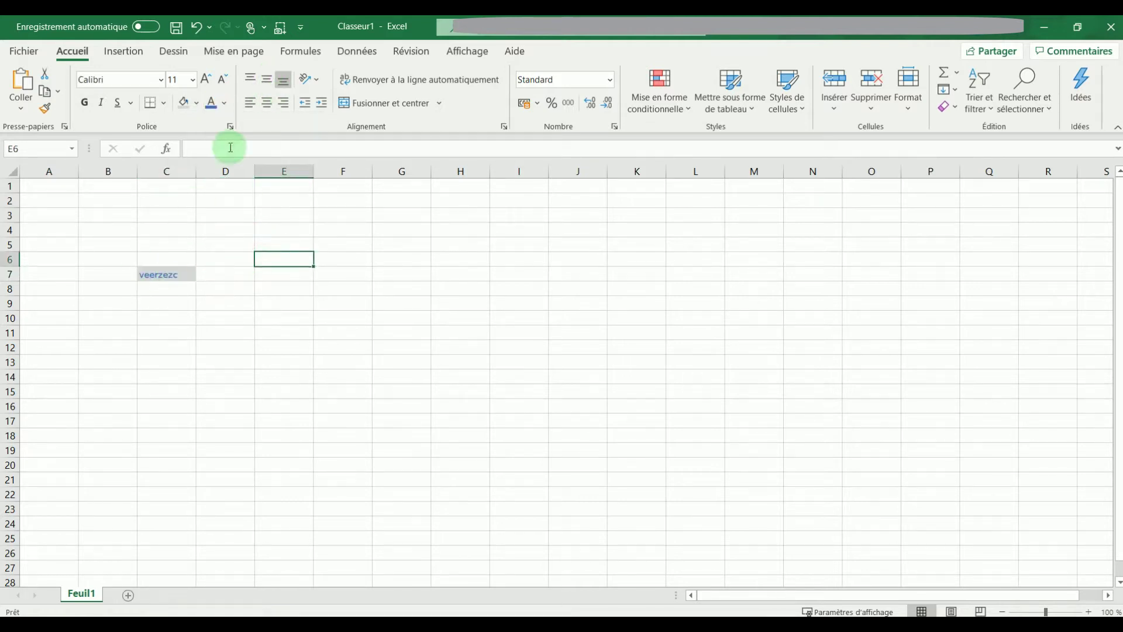
Step: Make row 7 taller, widen column C, and centre 'veerzezc' in C7
{"action": "left_click_drag", "start_coordinate": [11, 283], "coordinate": [12, 356]}
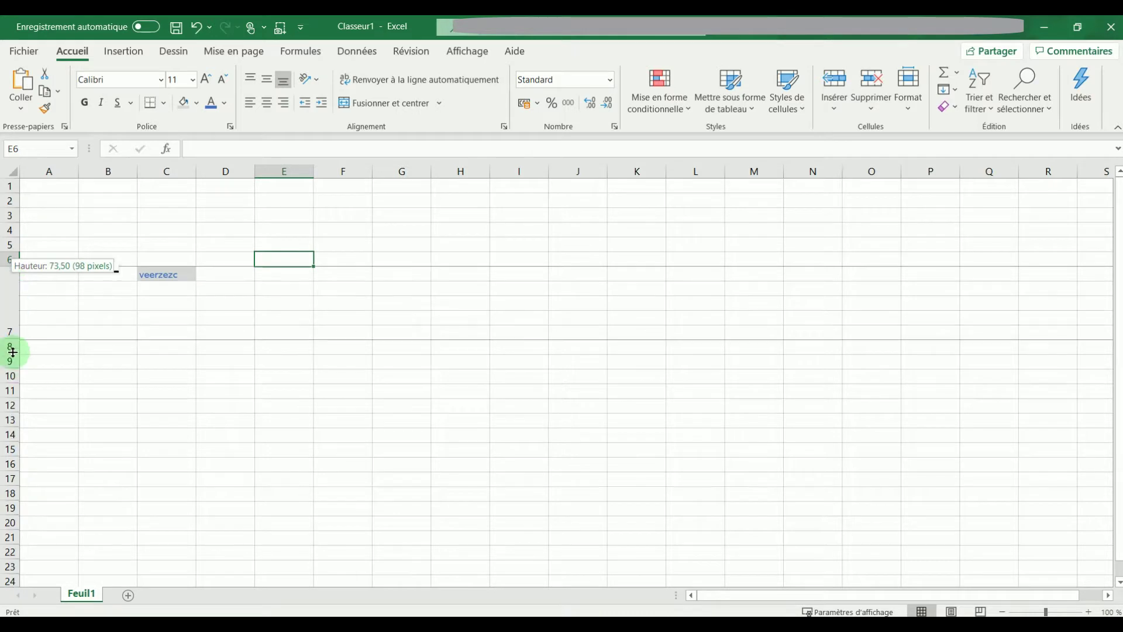
{"action": "left_click_drag", "start_coordinate": [199, 168], "coordinate": [303, 170]}
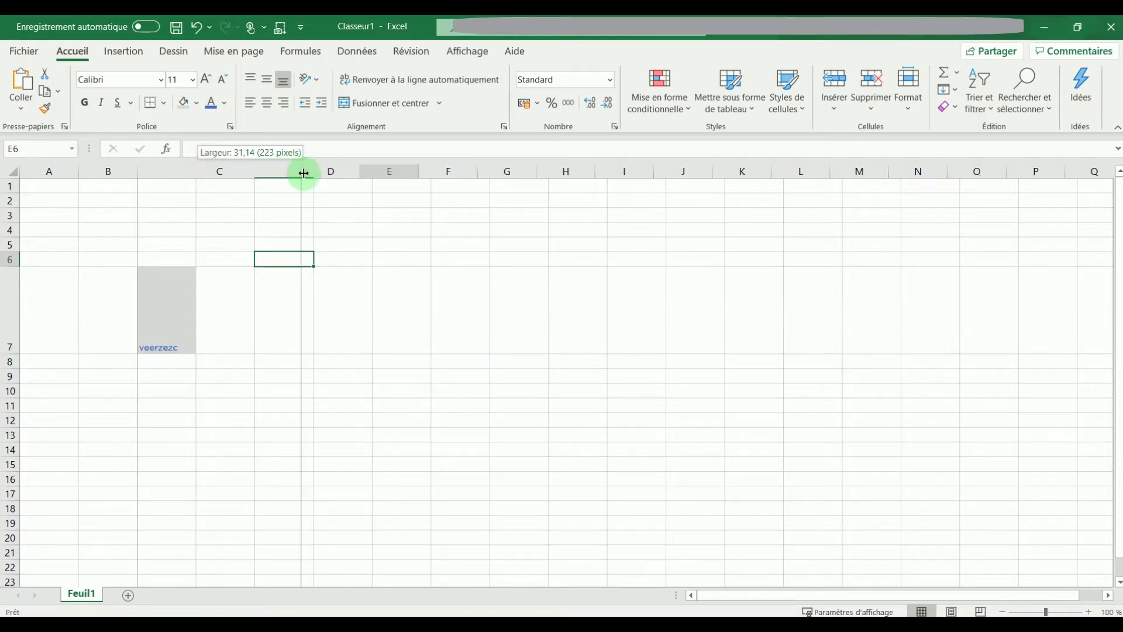
{"action": "left_click", "coordinate": [228, 293]}
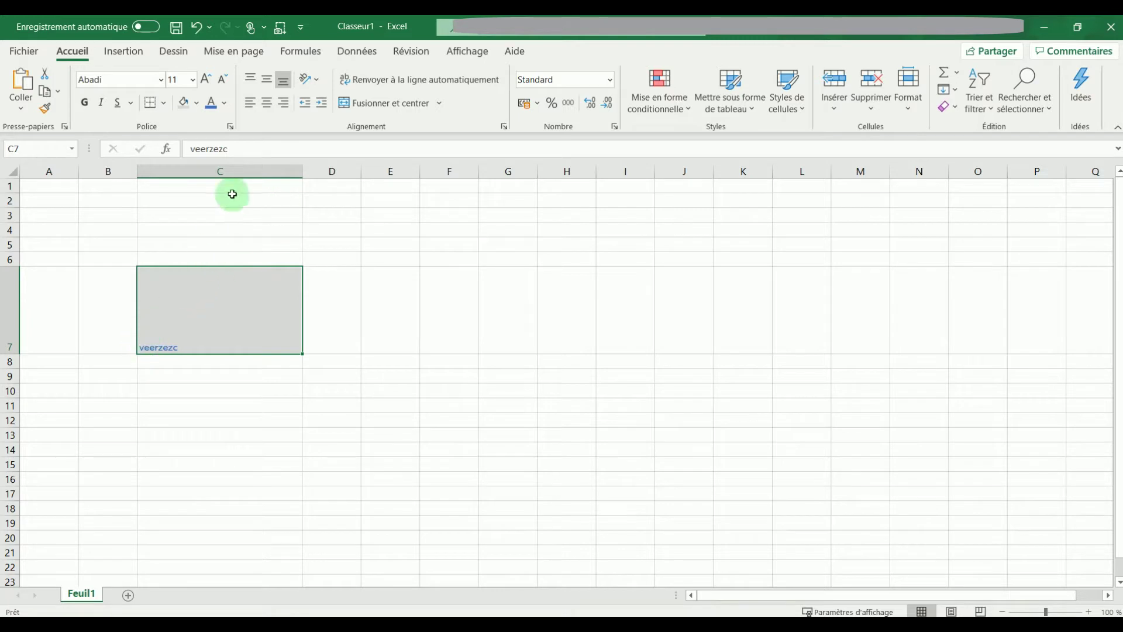
{"action": "left_click", "coordinate": [267, 104]}
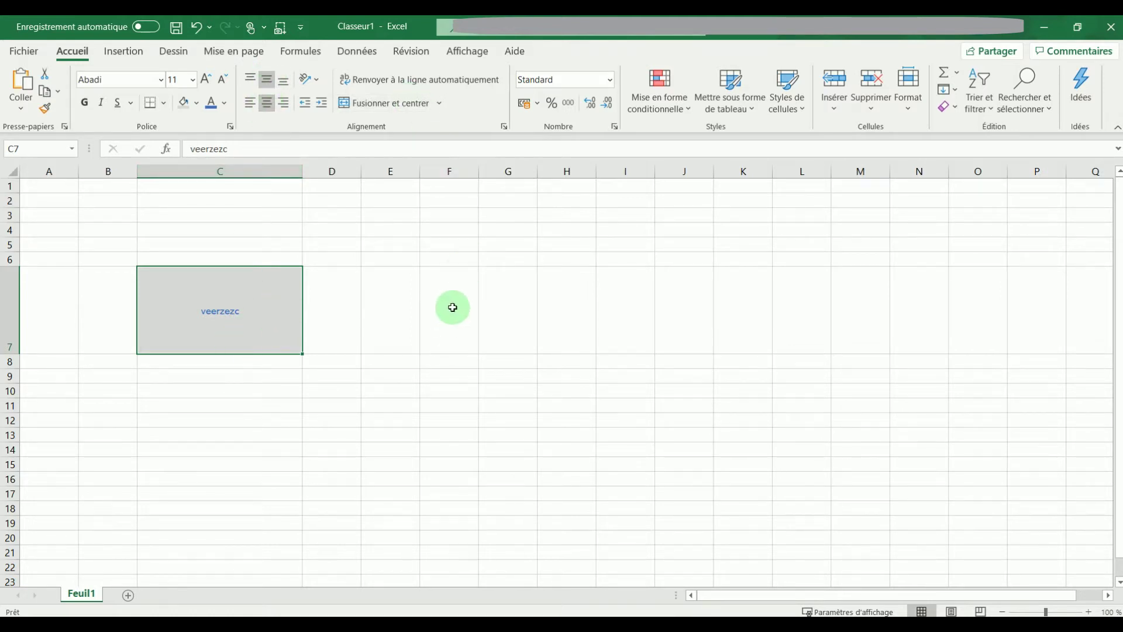
{"action": "left_click", "coordinate": [455, 362]}
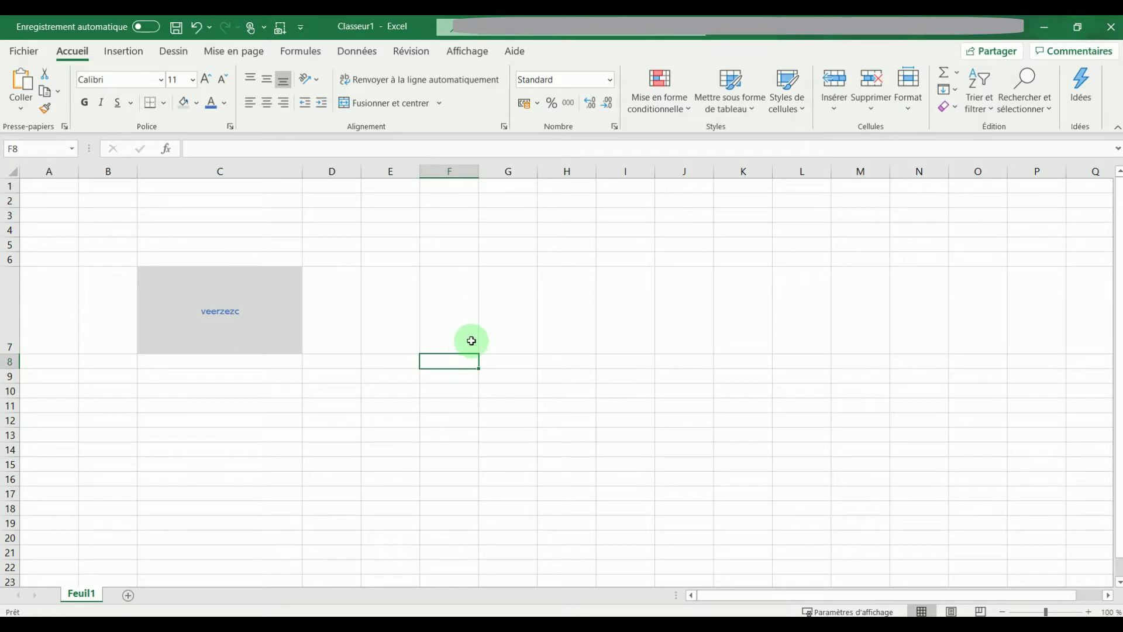
Step: Enter the headers Crédits in F8 and Débits in G8
{"action": "type", "text": "Crédit"}
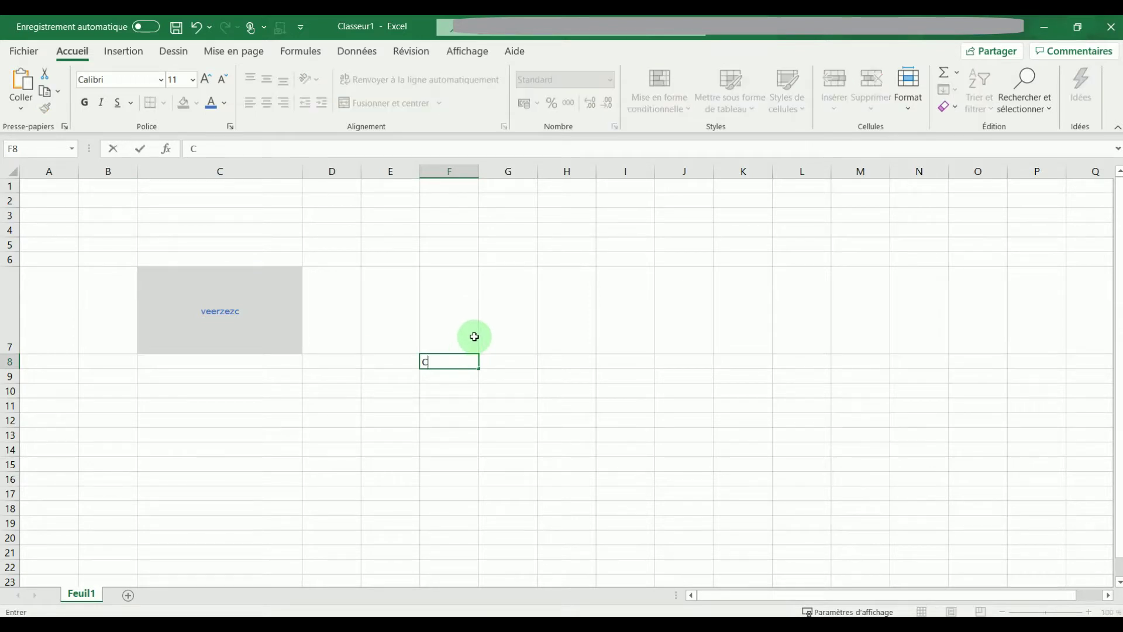
{"action": "type", "text": "s"}
{"action": "left_click", "coordinate": [514, 362]}
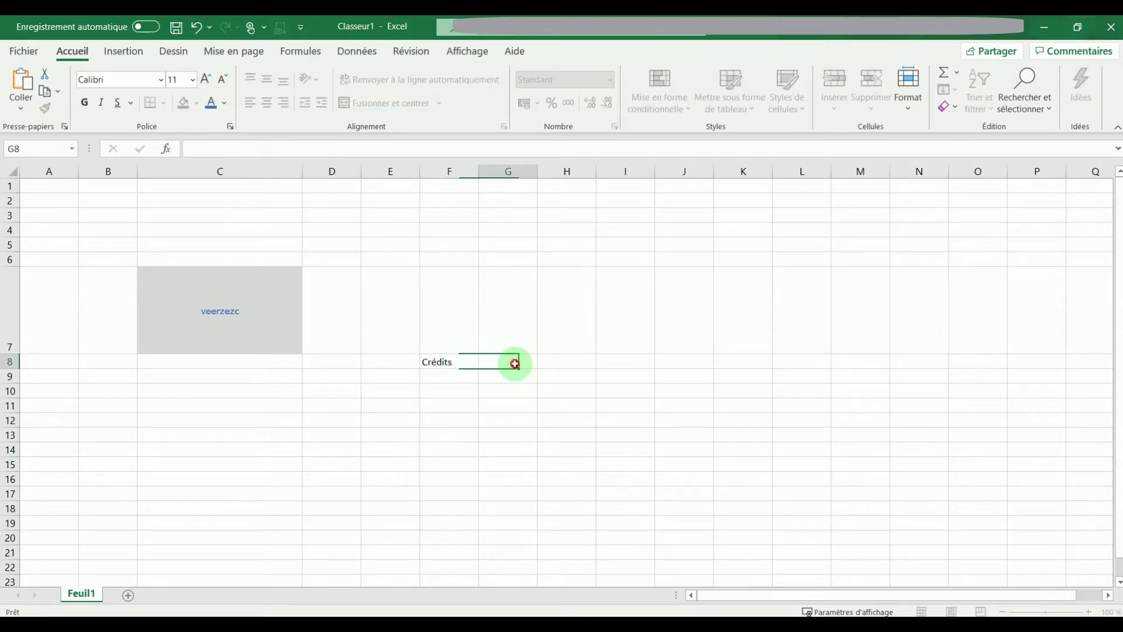
{"action": "type", "text": "Débits"}
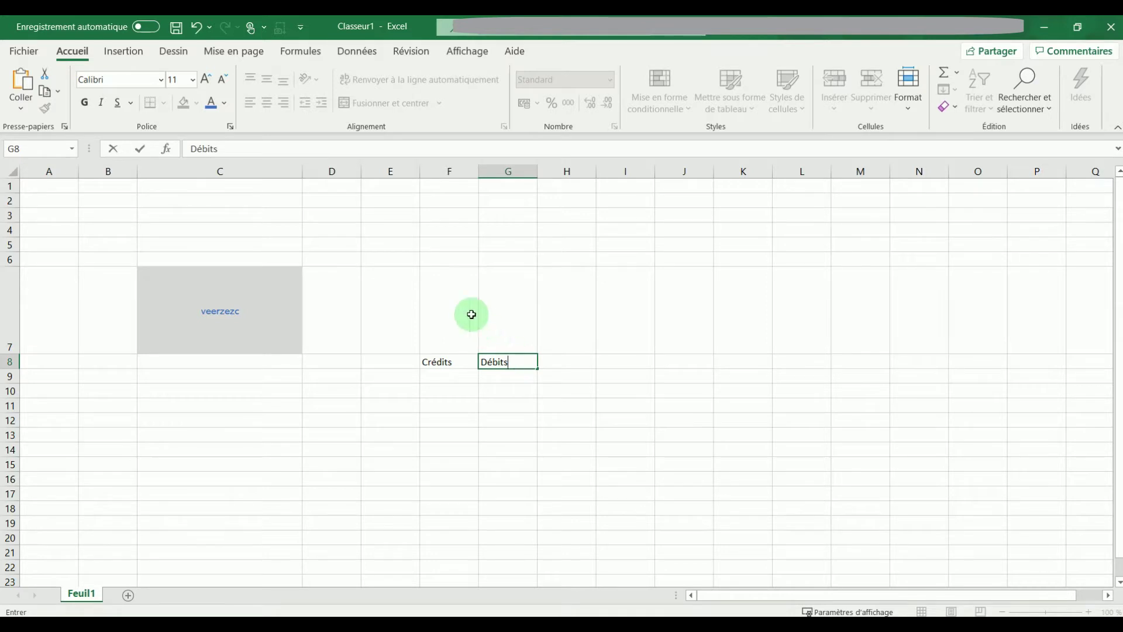
{"action": "left_click", "coordinate": [463, 307]}
Step: Add 'Valeurs' in F7, merge and centre it across F7:G7, and reset row 7's height
{"action": "type", "text": "Valeurs"}
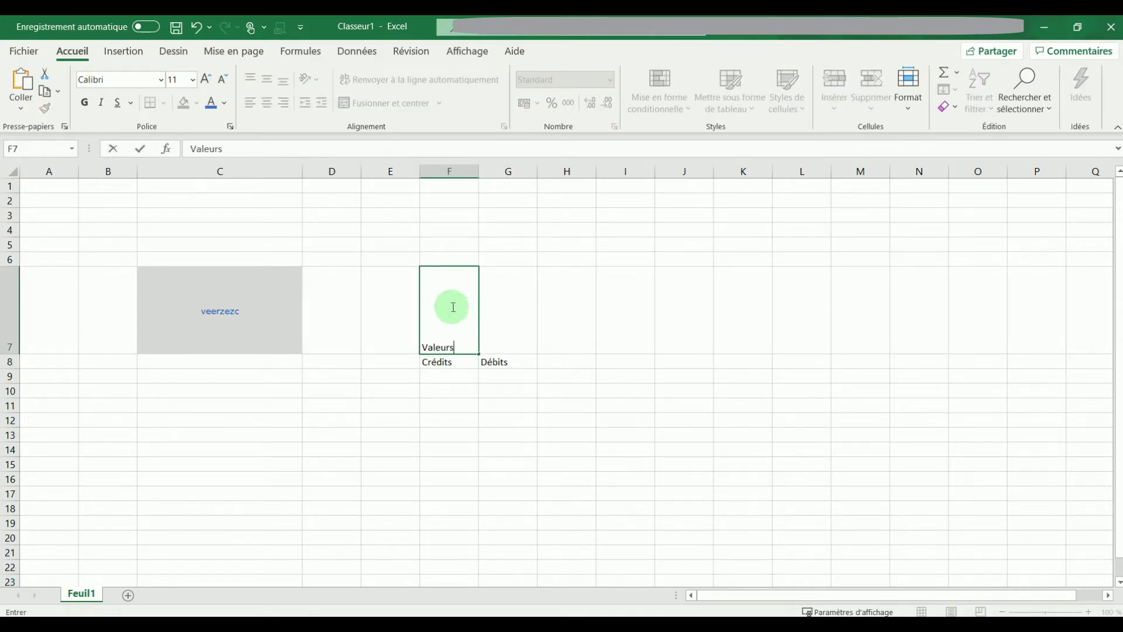
{"action": "left_click_drag", "start_coordinate": [514, 307], "coordinate": [460, 308]}
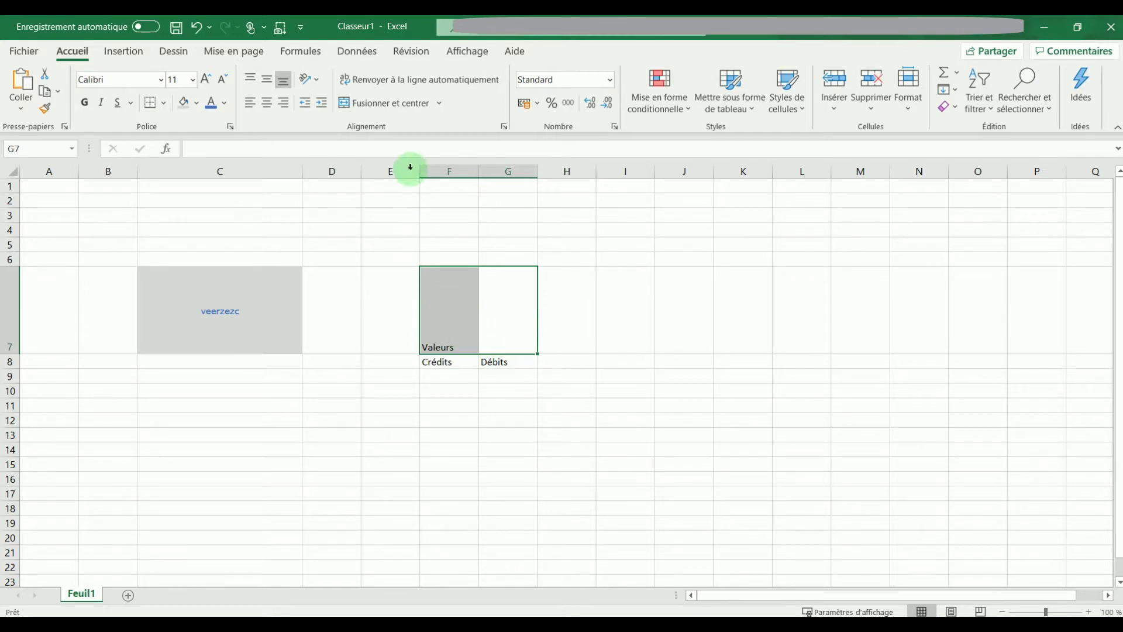
{"action": "left_click", "coordinate": [377, 103]}
{"action": "left_click", "coordinate": [512, 392]}
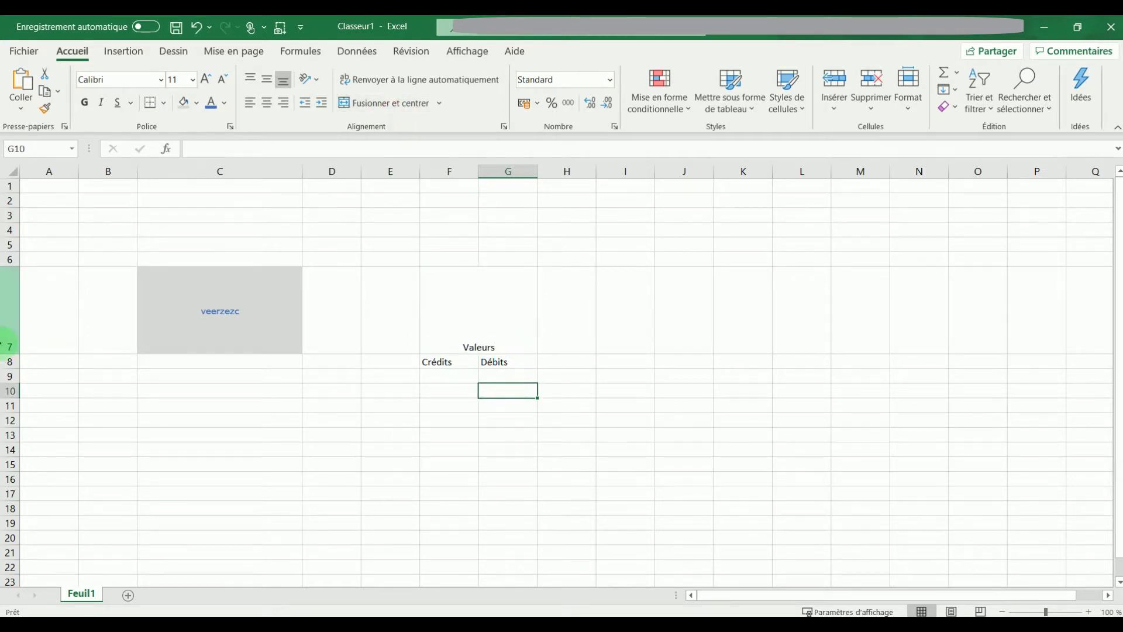
{"action": "double_click", "coordinate": [10, 354]}
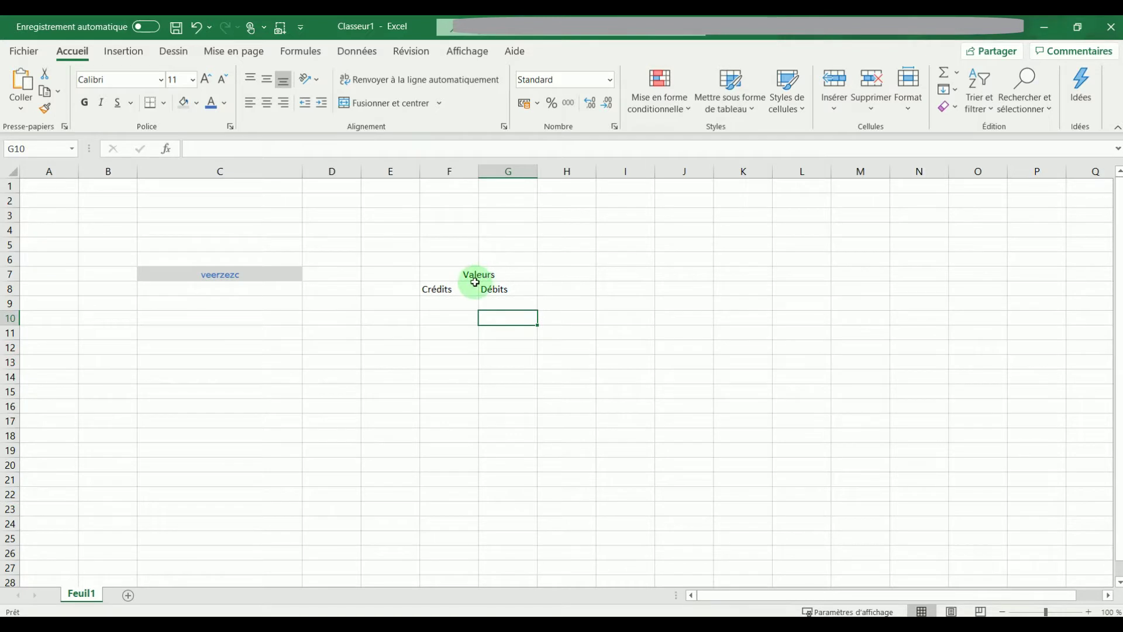
{"action": "left_click_drag", "start_coordinate": [448, 289], "coordinate": [503, 289]}
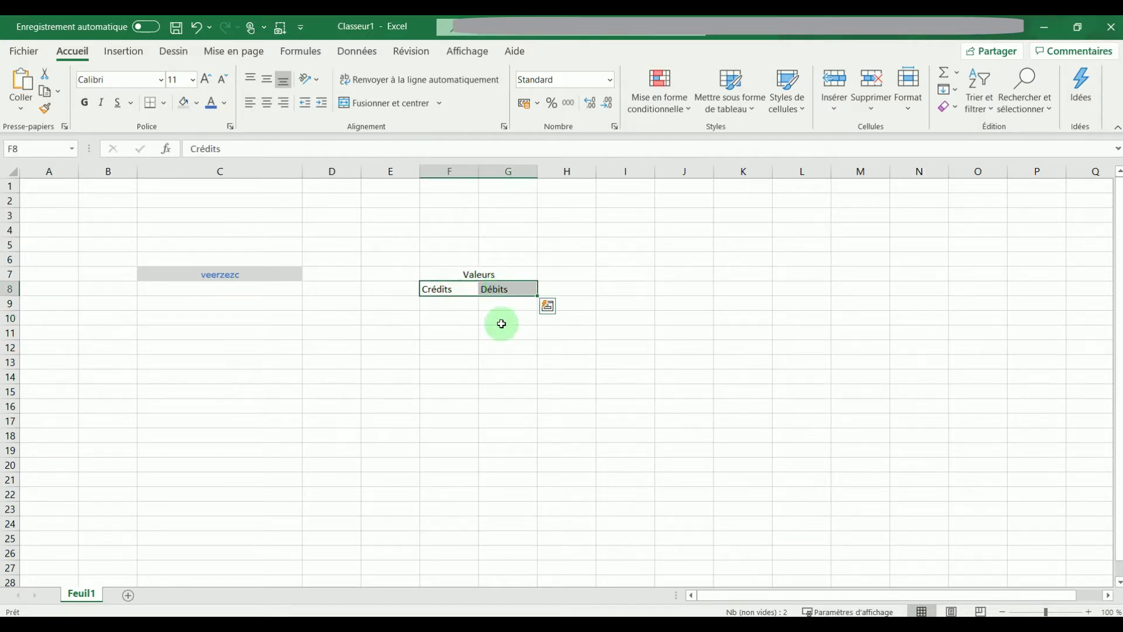
{"action": "left_click", "coordinate": [496, 273]}
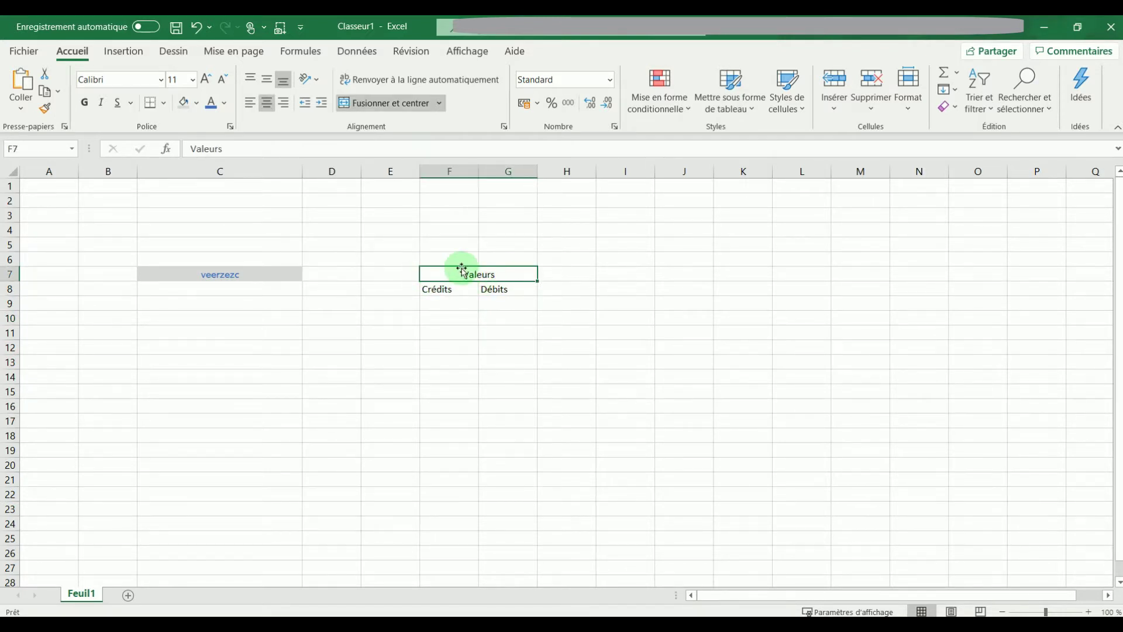
{"action": "left_click", "coordinate": [566, 200]}
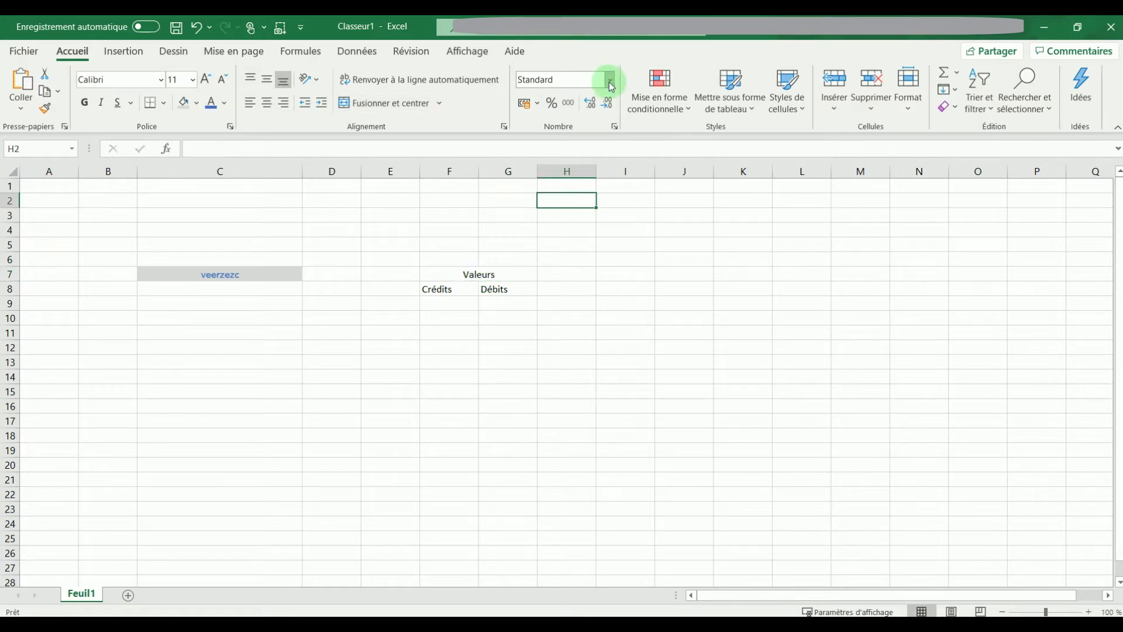
Step: Enter 15 in F9 and format it as Monétaire euro currency (15,00 €)
{"action": "left_click", "coordinate": [609, 80]}
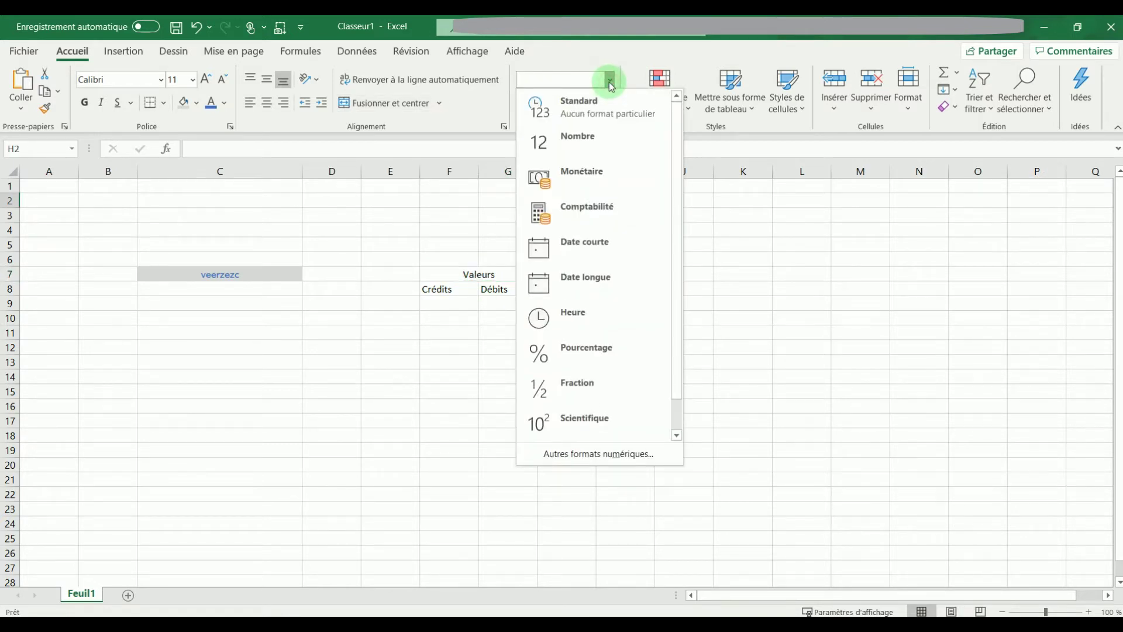
{"action": "left_click", "coordinate": [454, 298]}
{"action": "left_click", "coordinate": [457, 299]}
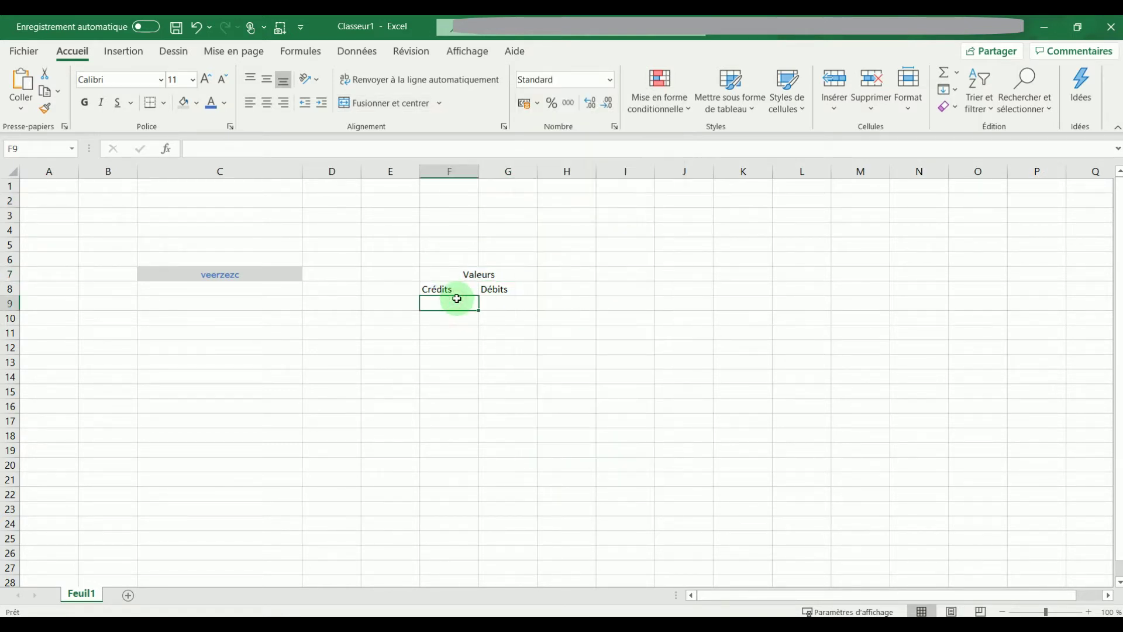
{"action": "type", "text": "15"}
{"action": "left_click", "coordinate": [454, 363]}
{"action": "left_click", "coordinate": [471, 304]}
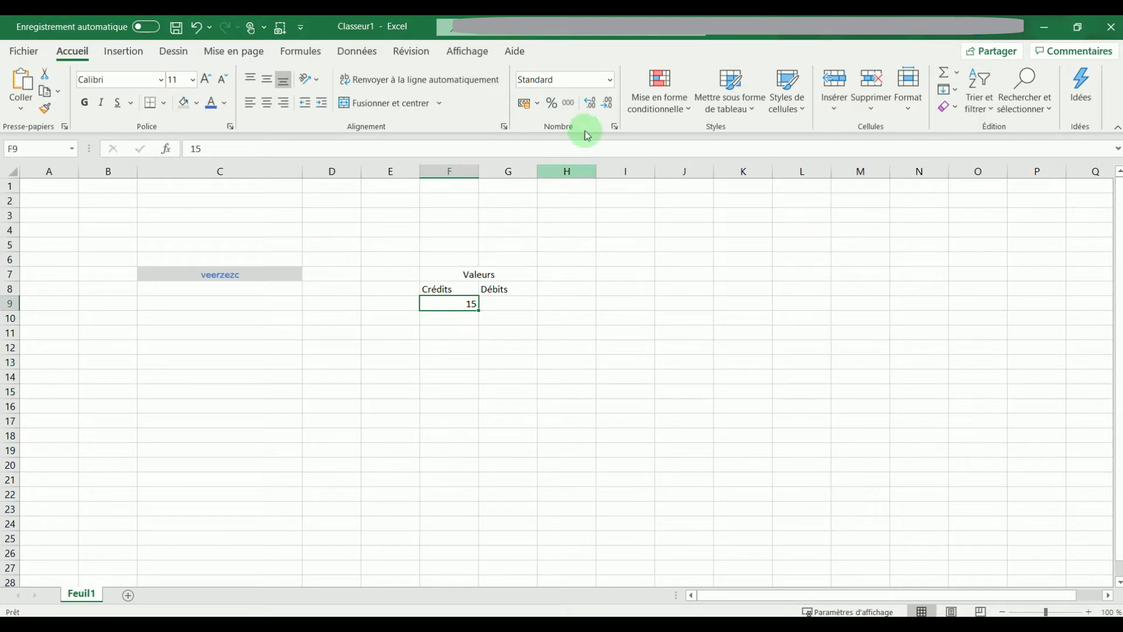
{"action": "left_click", "coordinate": [610, 79]}
{"action": "left_click", "coordinate": [596, 177]}
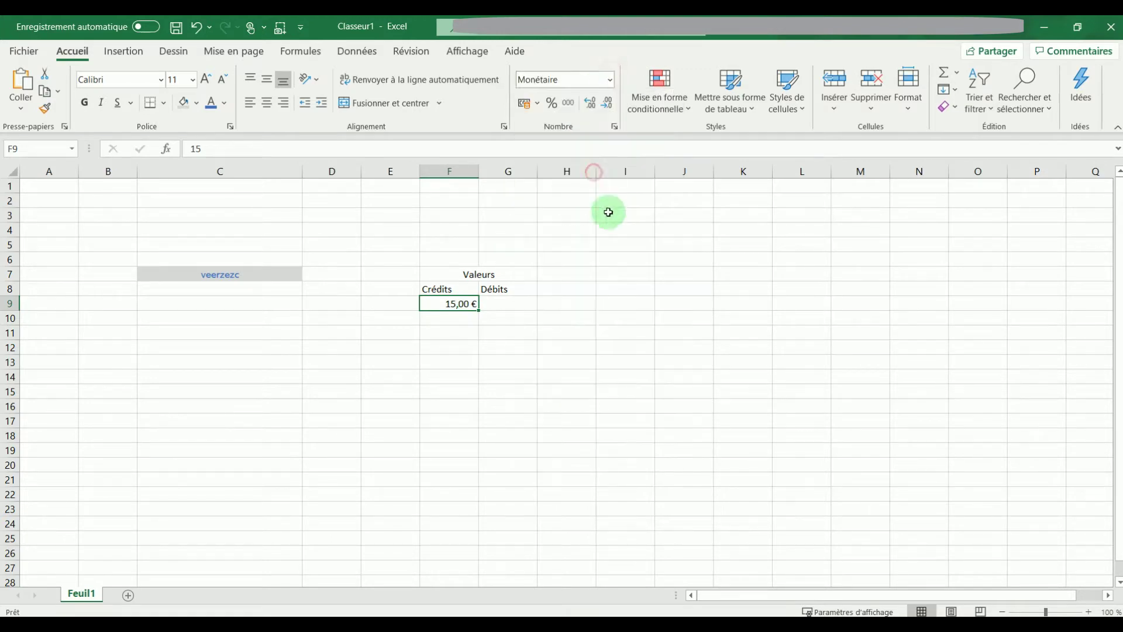
{"action": "left_click", "coordinate": [503, 346]}
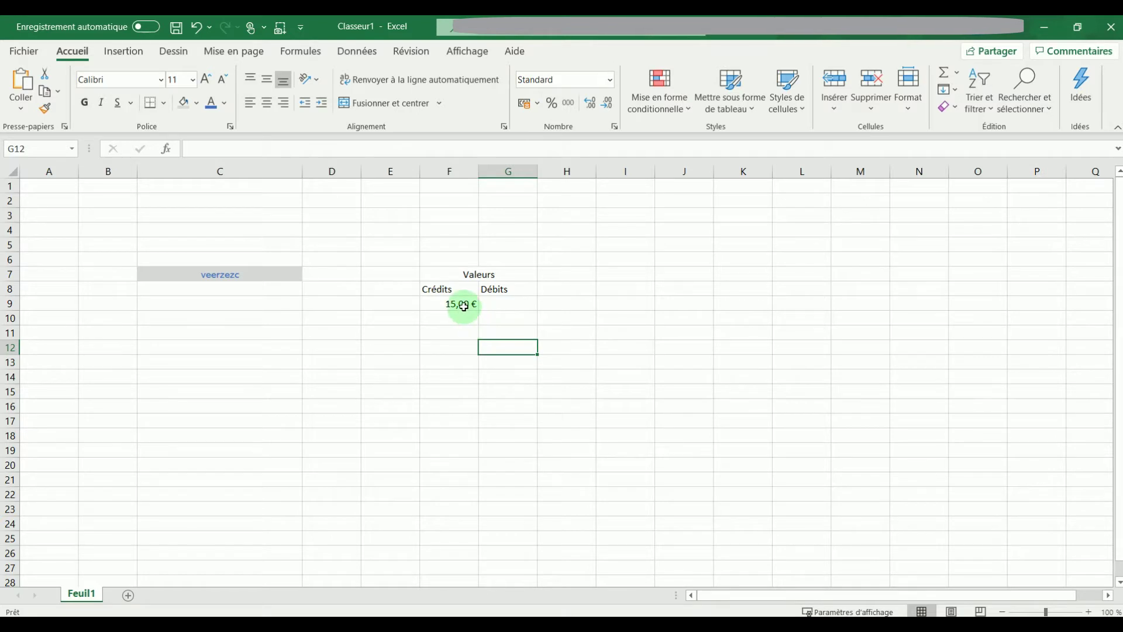
Step: Fill 15,00 € down to F14, then change F10 to 16 and F11 to 18
{"action": "left_click", "coordinate": [464, 306]}
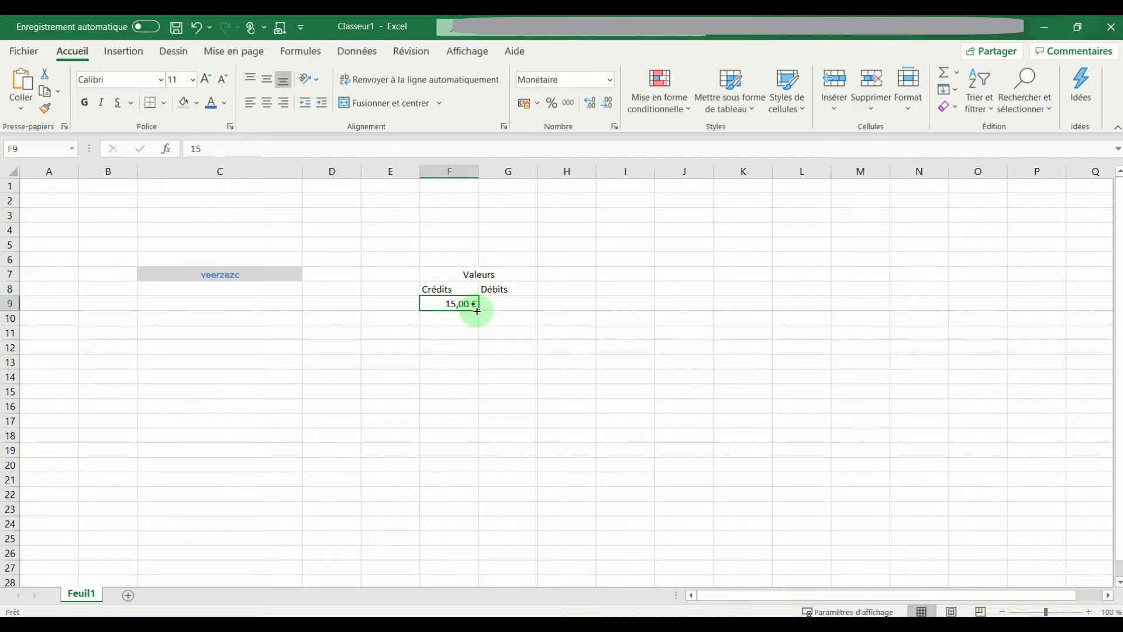
{"action": "left_click_drag", "start_coordinate": [472, 356], "coordinate": [474, 380]}
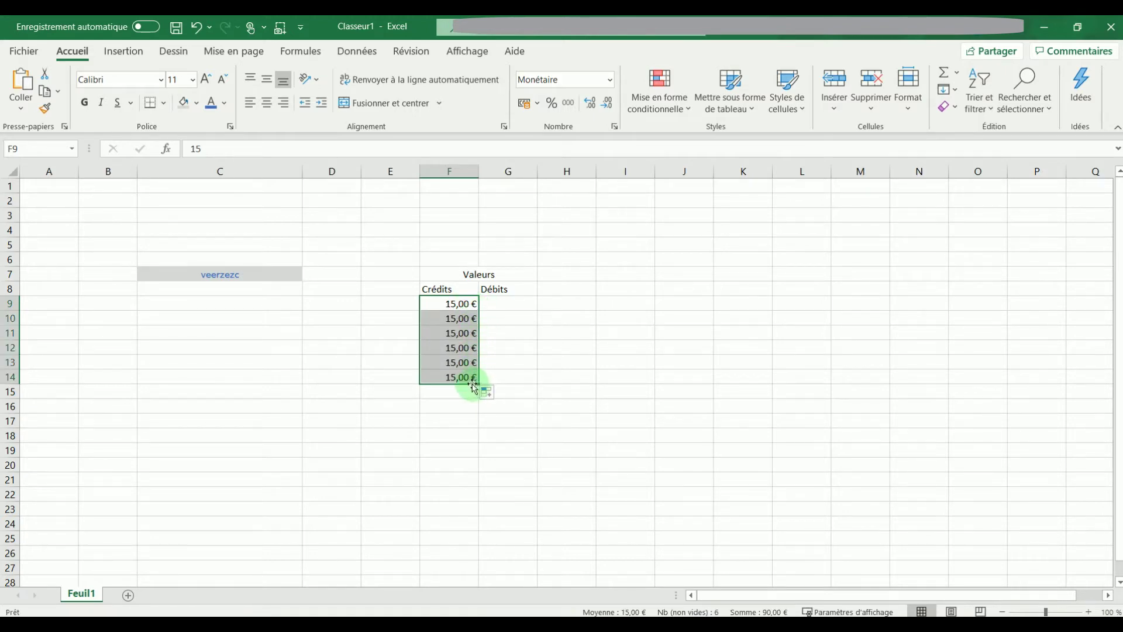
{"action": "left_click_drag", "start_coordinate": [459, 319], "coordinate": [460, 336]}
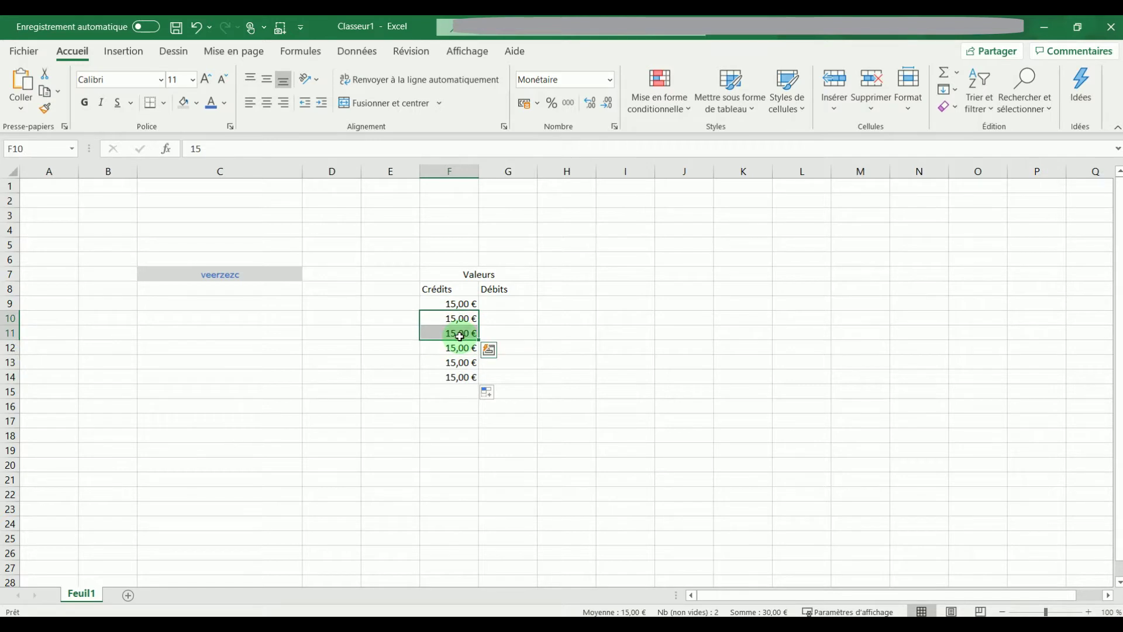
{"action": "left_click", "coordinate": [457, 319]}
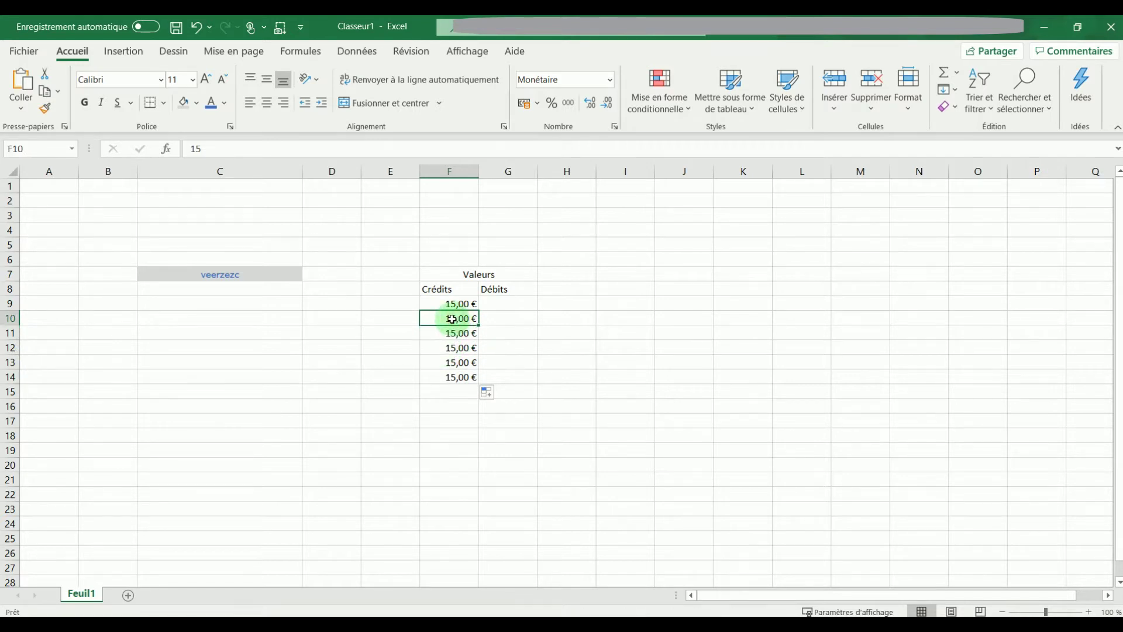
{"action": "type", "text": "15"}
{"action": "key", "text": "Return"}
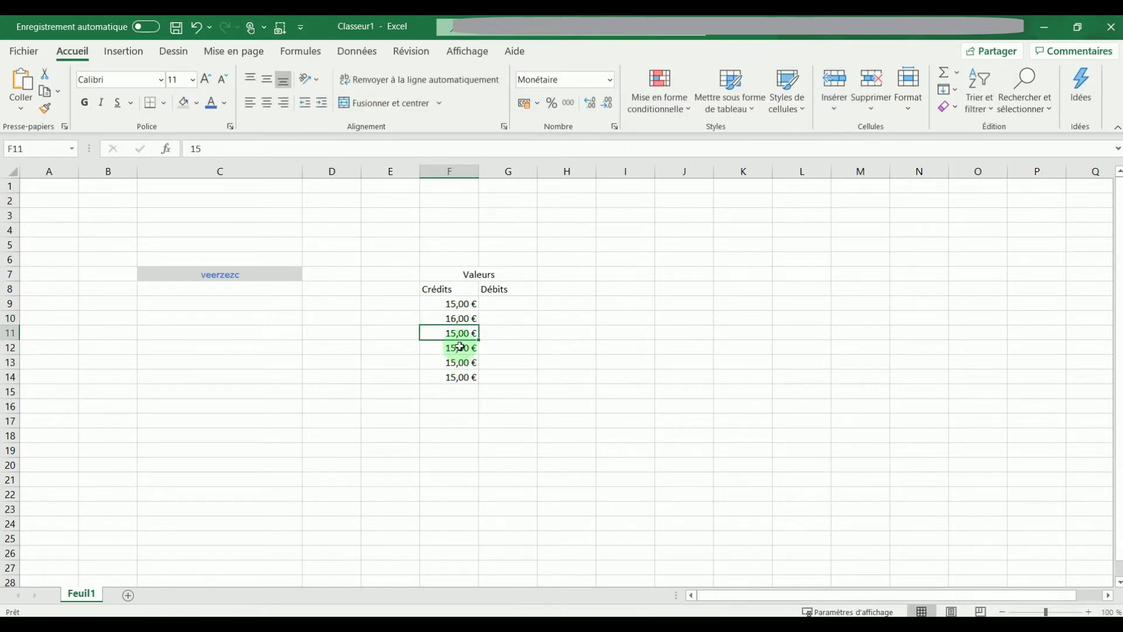
{"action": "type", "text": "18"}
{"action": "left_click", "coordinate": [541, 359]}
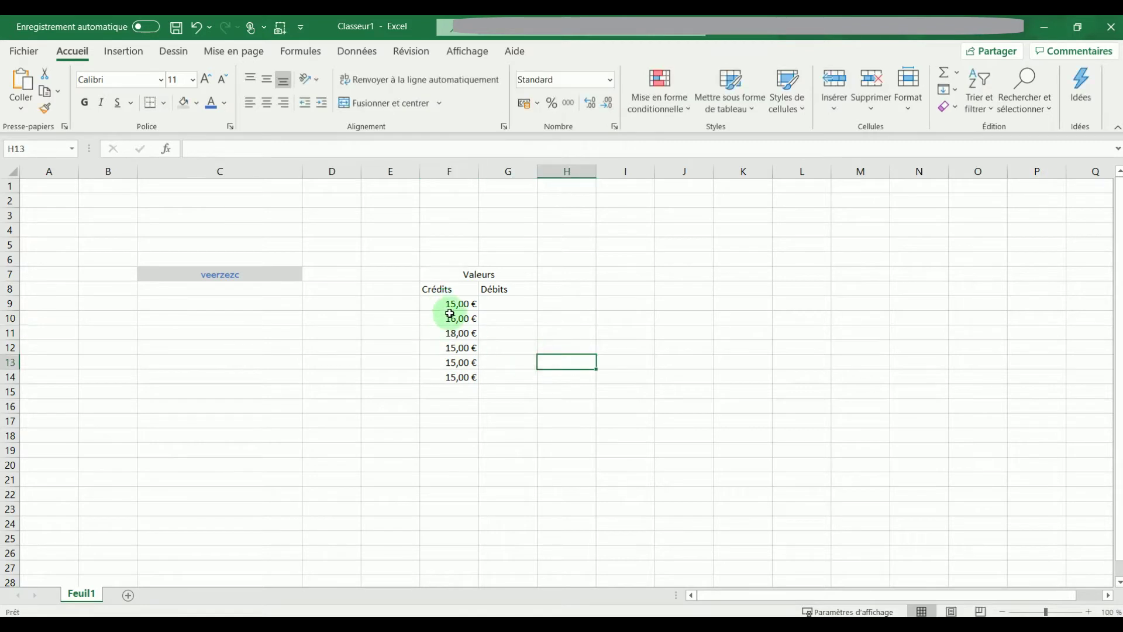
{"action": "left_click", "coordinate": [584, 316]}
{"action": "left_click", "coordinate": [668, 104]}
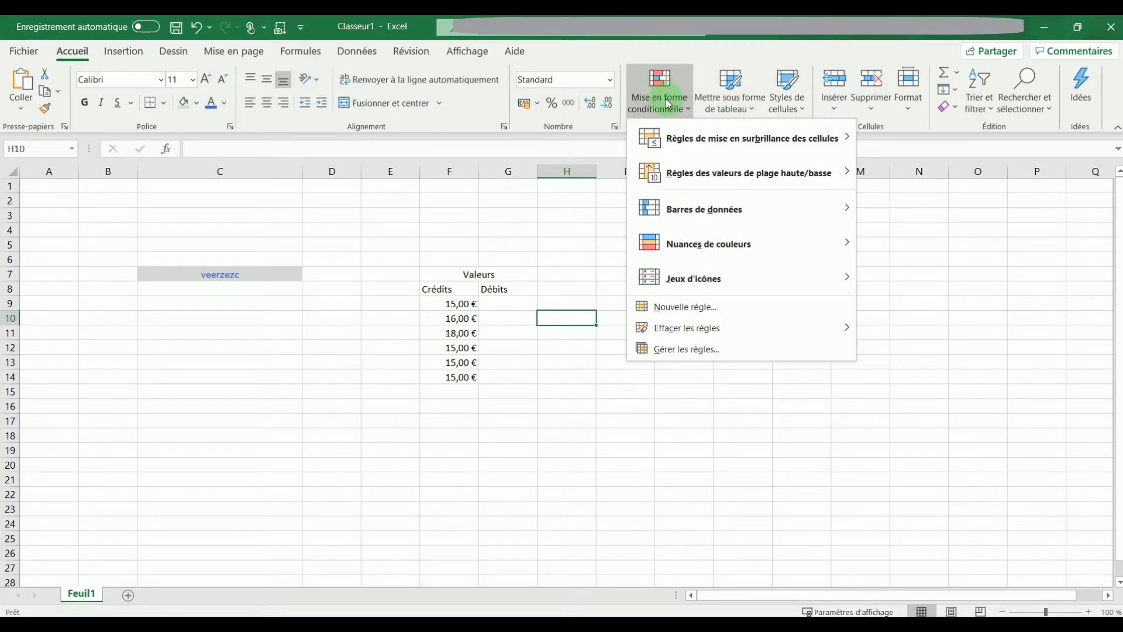
{"action": "left_click", "coordinate": [722, 99]}
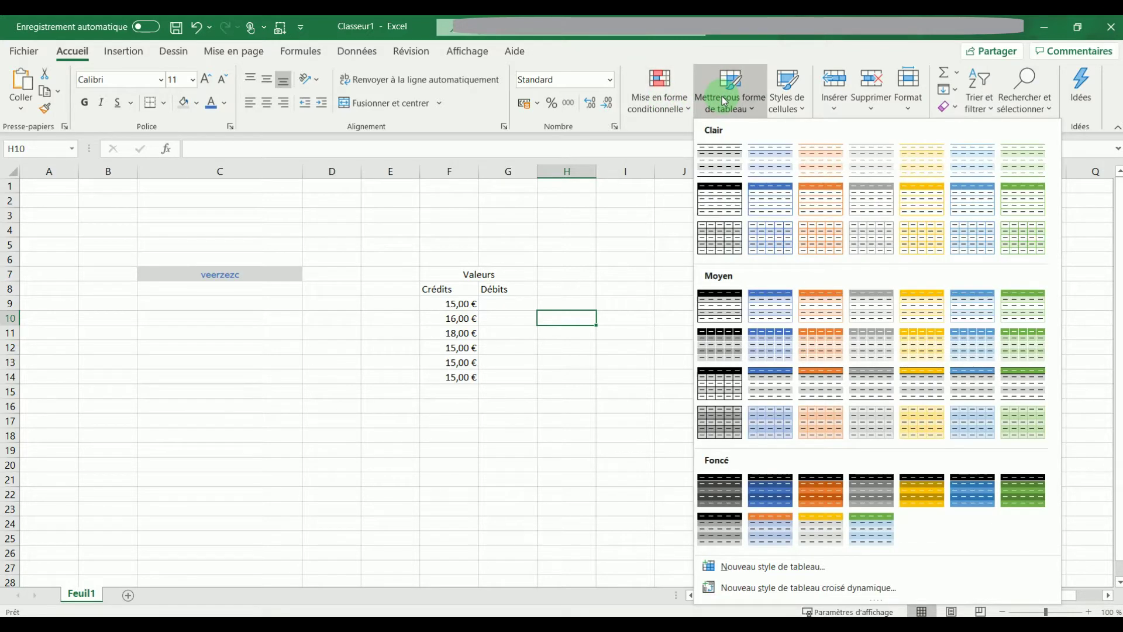
{"action": "left_click", "coordinate": [719, 98]}
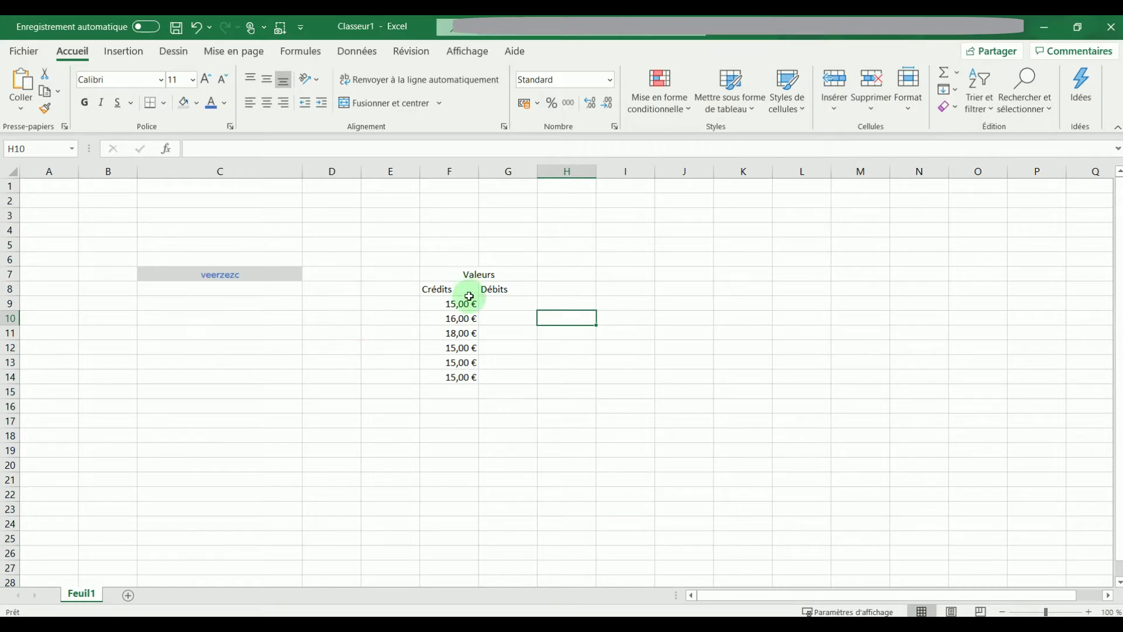
{"action": "left_click", "coordinate": [405, 366]}
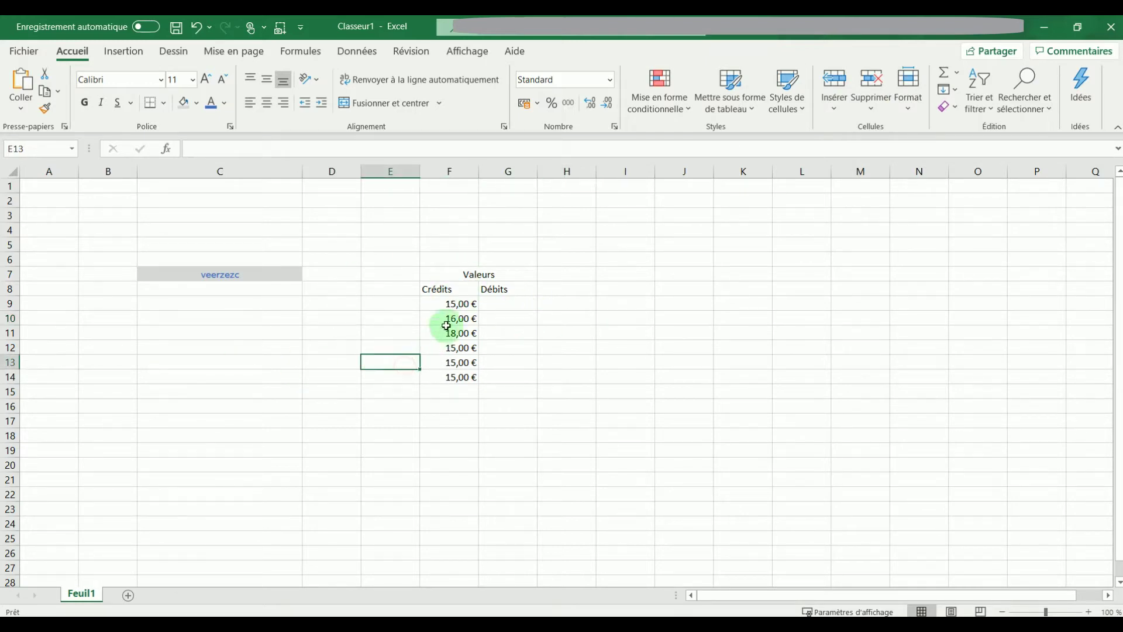
Step: Cut row 9 and reinsert it above row 12, below the 18,00 € entry
{"action": "right_click", "coordinate": [16, 302]}
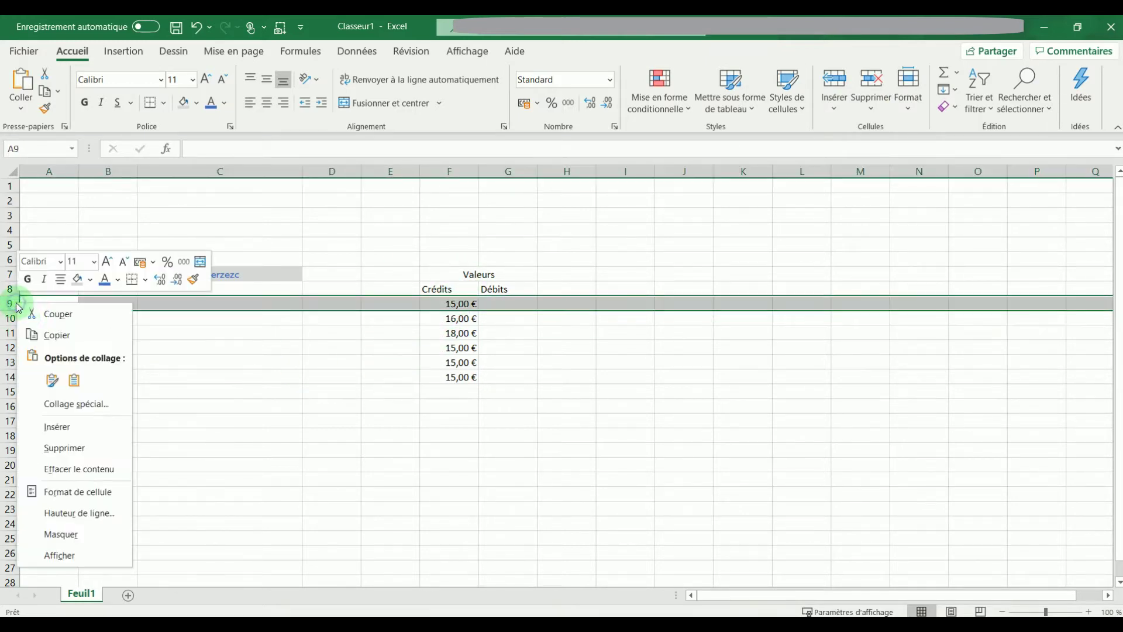
{"action": "left_click", "coordinate": [77, 319]}
{"action": "left_click", "coordinate": [226, 349]}
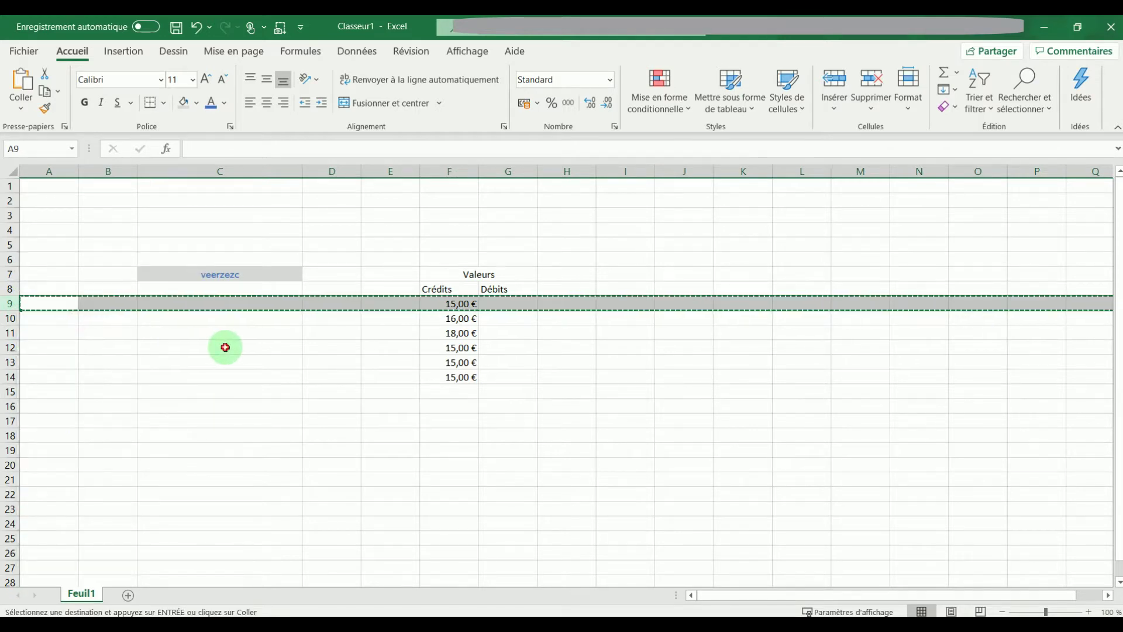
{"action": "right_click", "coordinate": [10, 348]}
{"action": "left_click", "coordinate": [85, 436]}
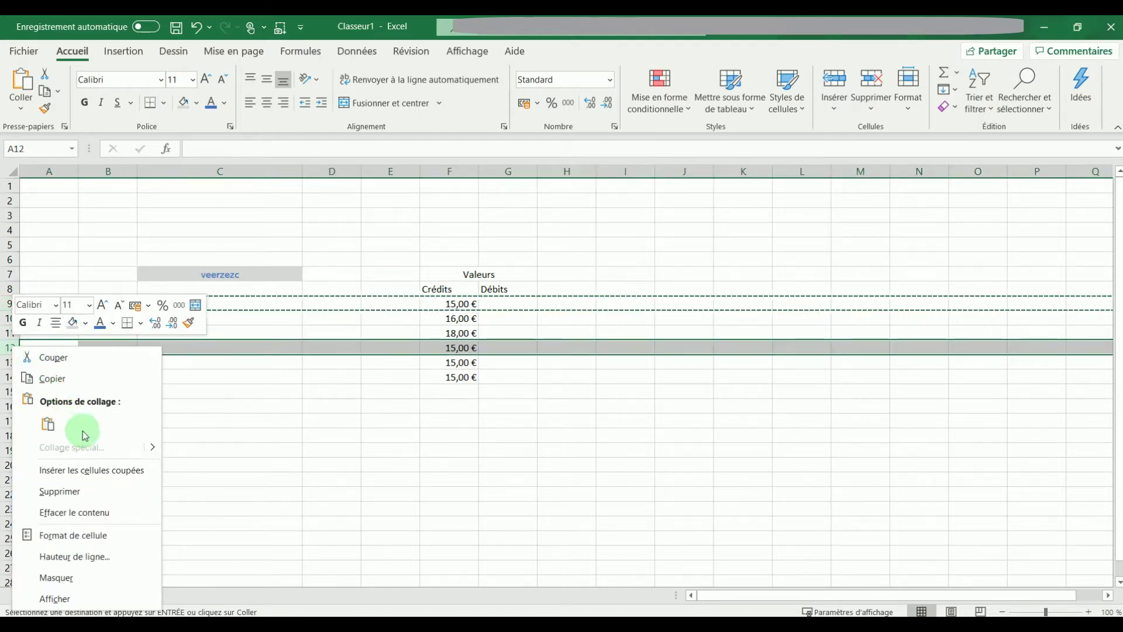
{"action": "left_click", "coordinate": [101, 470]}
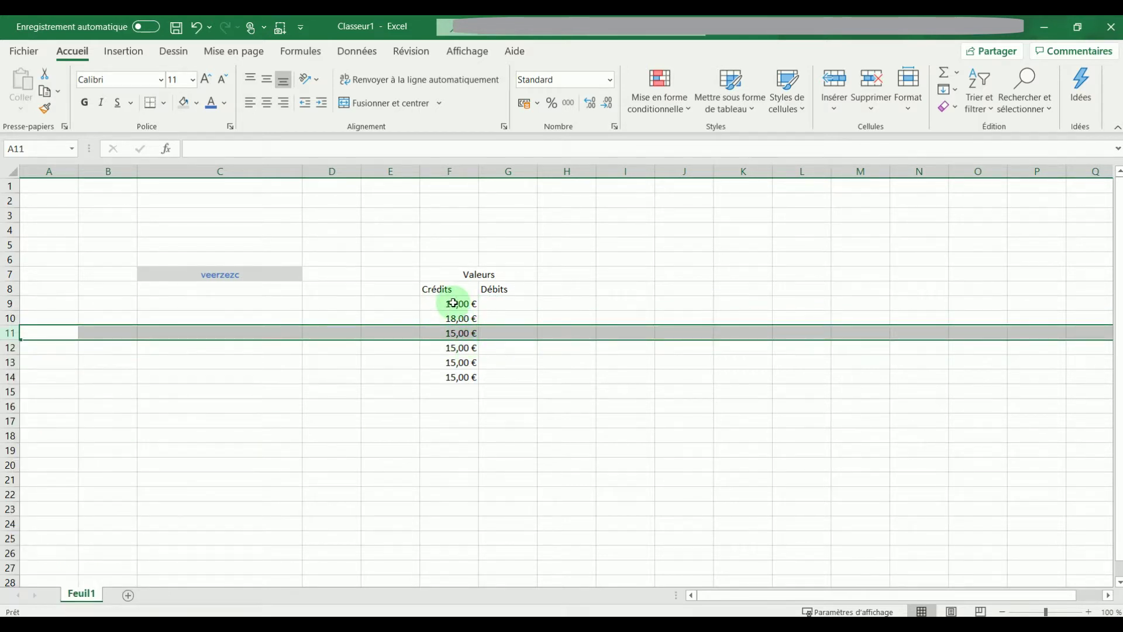
{"action": "left_click", "coordinate": [533, 300]}
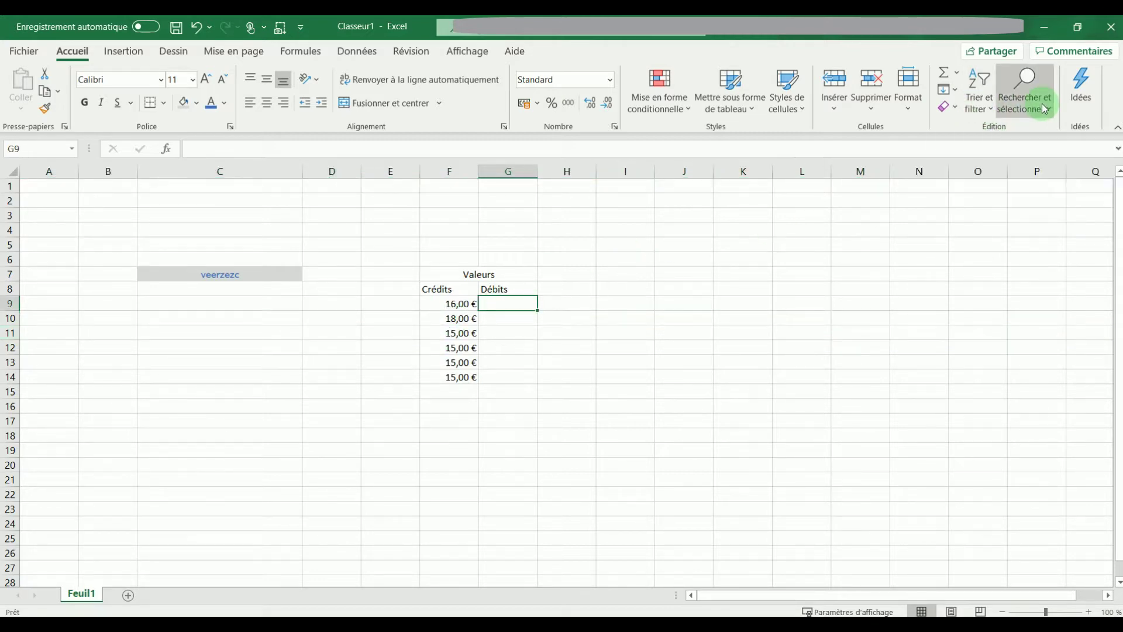
Step: Browse the Insertion tab's Illustrations picture options, then show the Dessin tab's ink pens
{"action": "left_click", "coordinate": [363, 245]}
{"action": "left_click", "coordinate": [138, 50]}
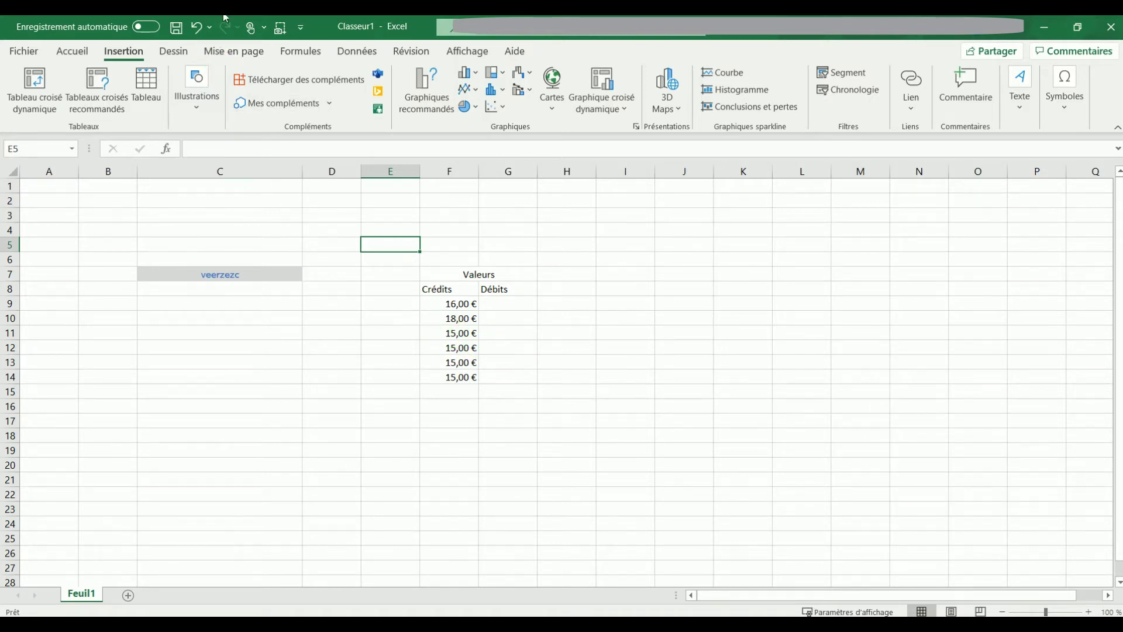
{"action": "left_click", "coordinate": [210, 114]}
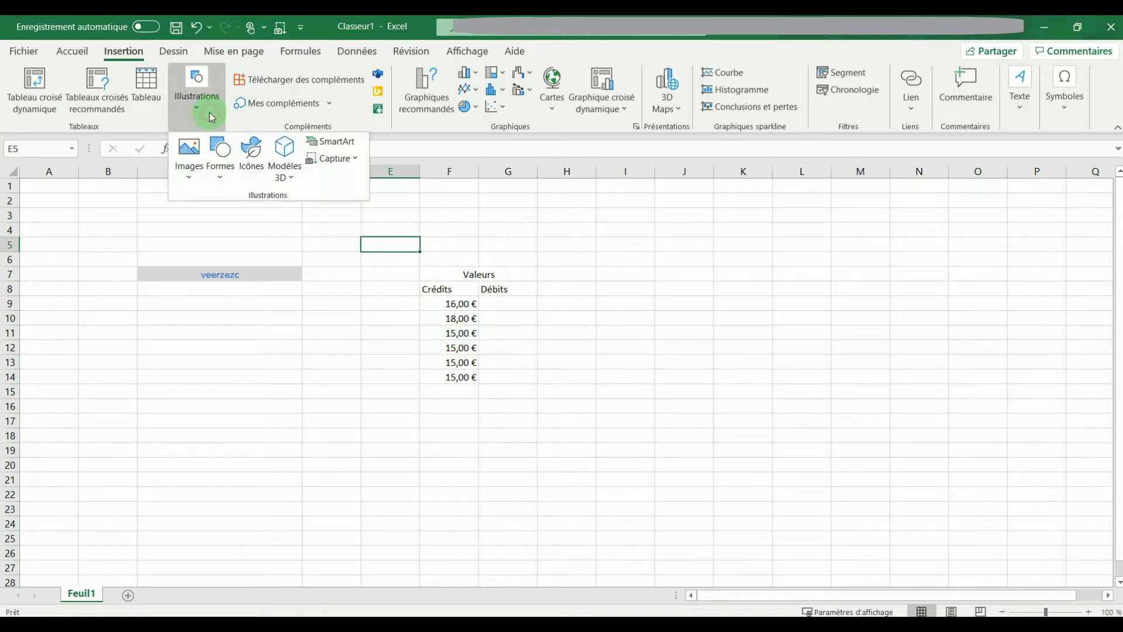
{"action": "left_click", "coordinate": [196, 168]}
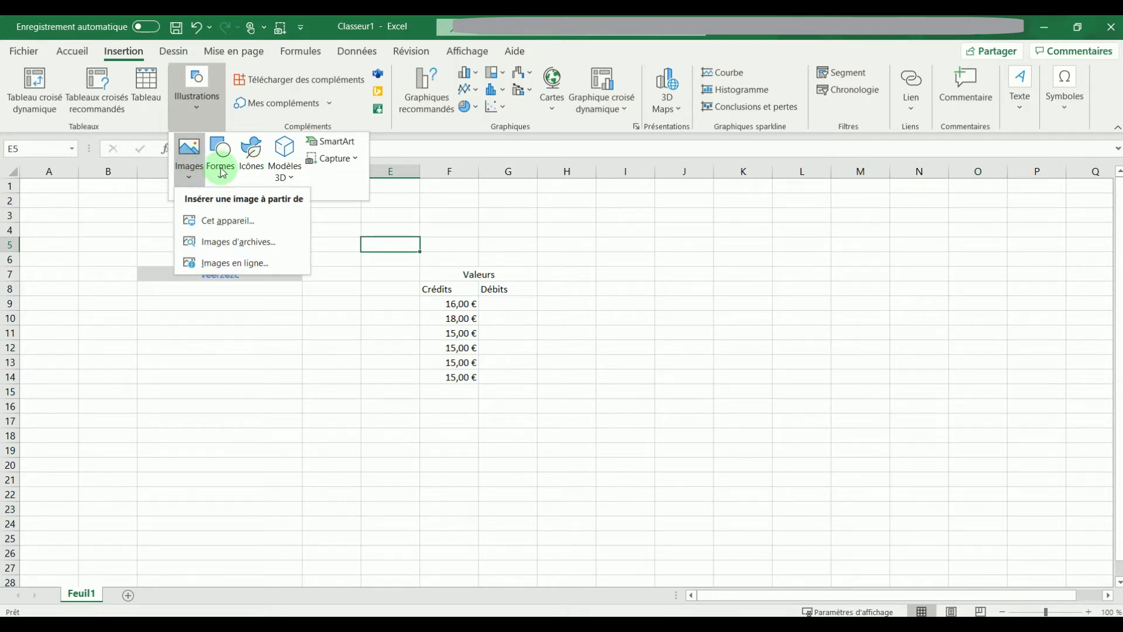
{"action": "left_click", "coordinate": [175, 53]}
{"action": "left_click", "coordinate": [178, 54]}
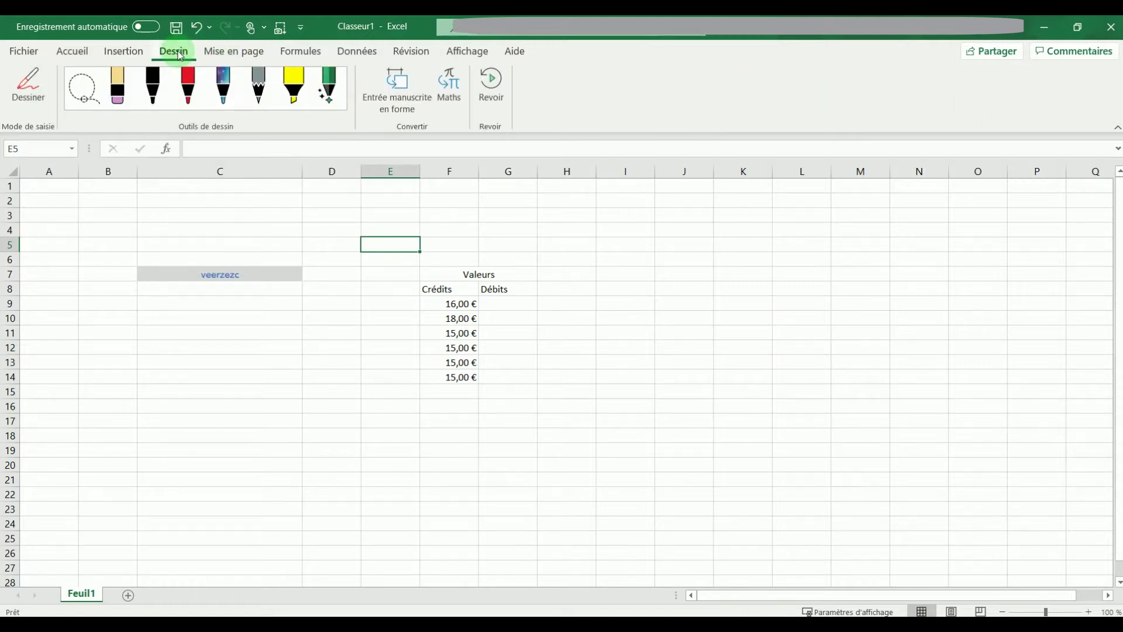
{"action": "left_click", "coordinate": [242, 58]}
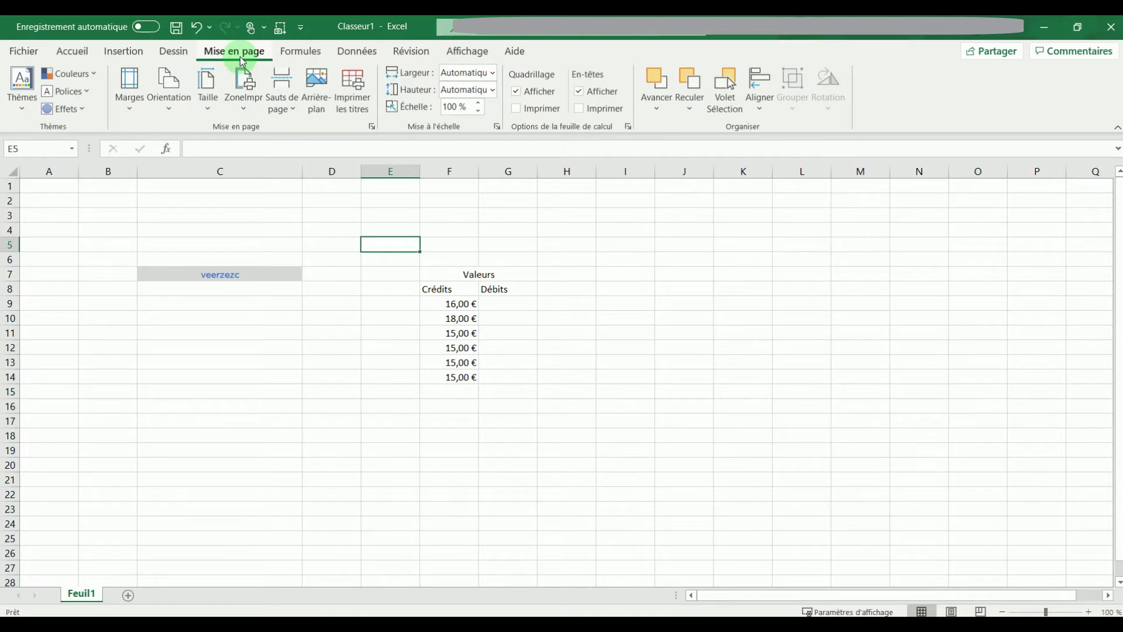
Step: Apply the Étroites (narrow) page margins to the sheet
{"action": "left_click", "coordinate": [130, 99]}
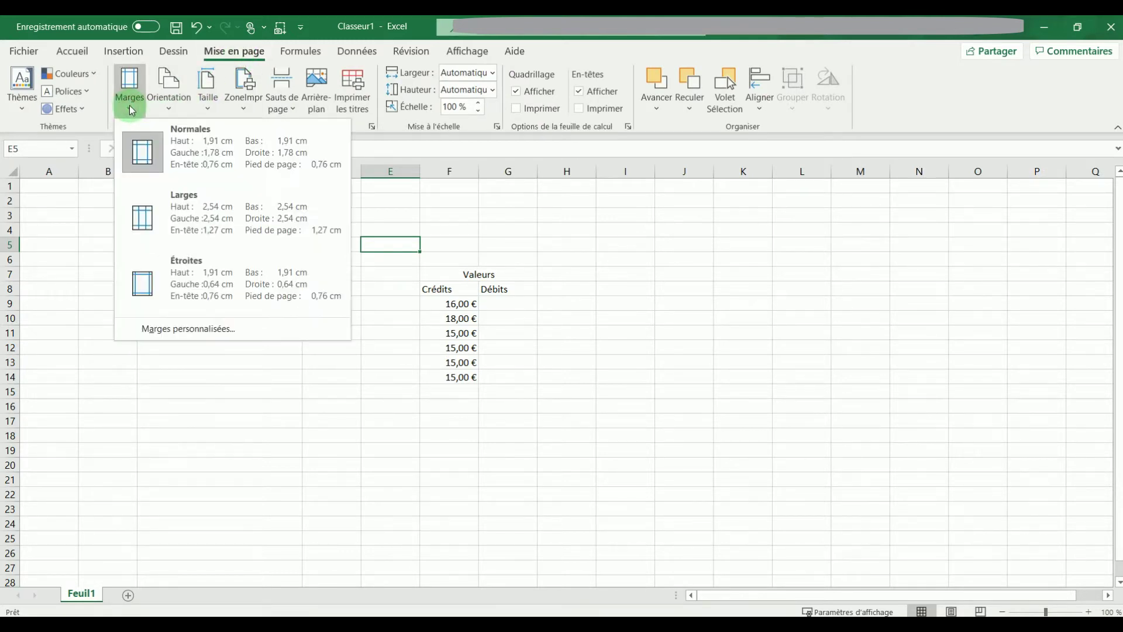
{"action": "left_click", "coordinate": [196, 264]}
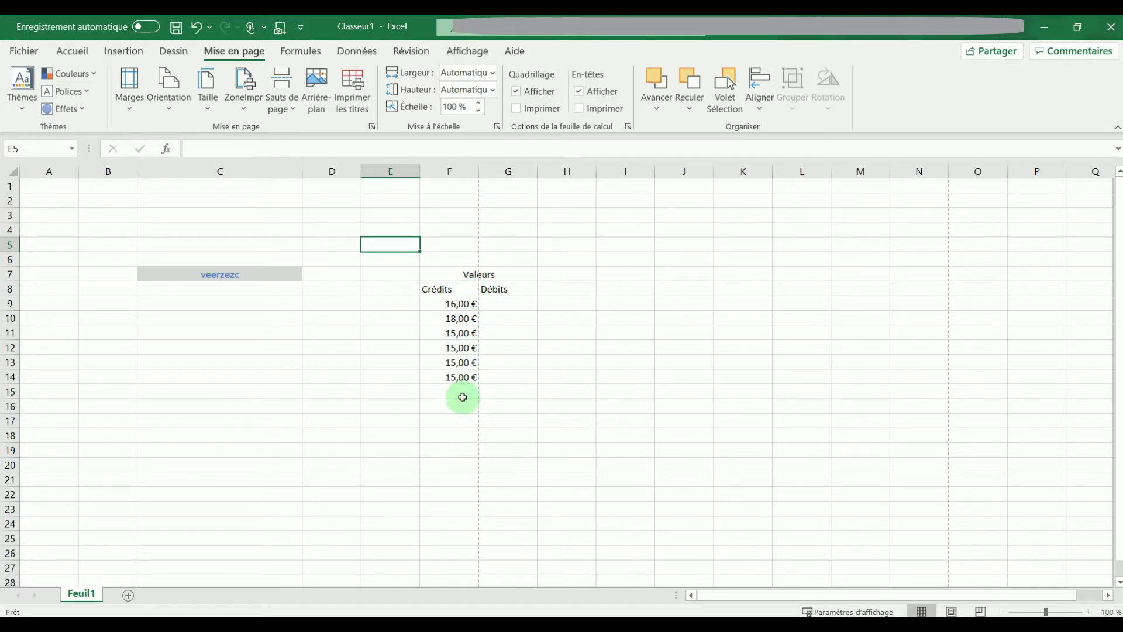
{"action": "scroll", "coordinate": [392, 301], "scroll_direction": "down", "scroll_amount": 1}
Step: Scroll down the sheet, drag-select a wide area, then deselect it
{"action": "scroll", "coordinate": [393, 300], "scroll_direction": "down", "scroll_amount": 3}
{"action": "scroll", "coordinate": [393, 300], "scroll_direction": "down", "scroll_amount": 1}
{"action": "scroll", "coordinate": [392, 300], "scroll_direction": "down", "scroll_amount": 2}
{"action": "scroll", "coordinate": [392, 300], "scroll_direction": "down", "scroll_amount": 2}
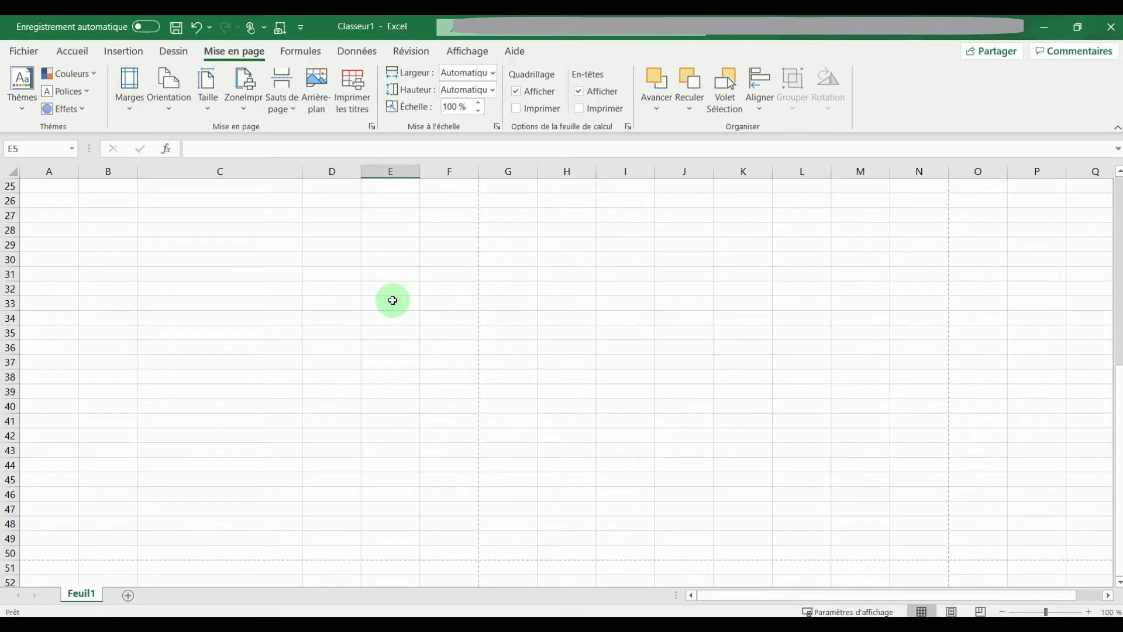
{"action": "scroll", "coordinate": [393, 300], "scroll_direction": "down", "scroll_amount": 1}
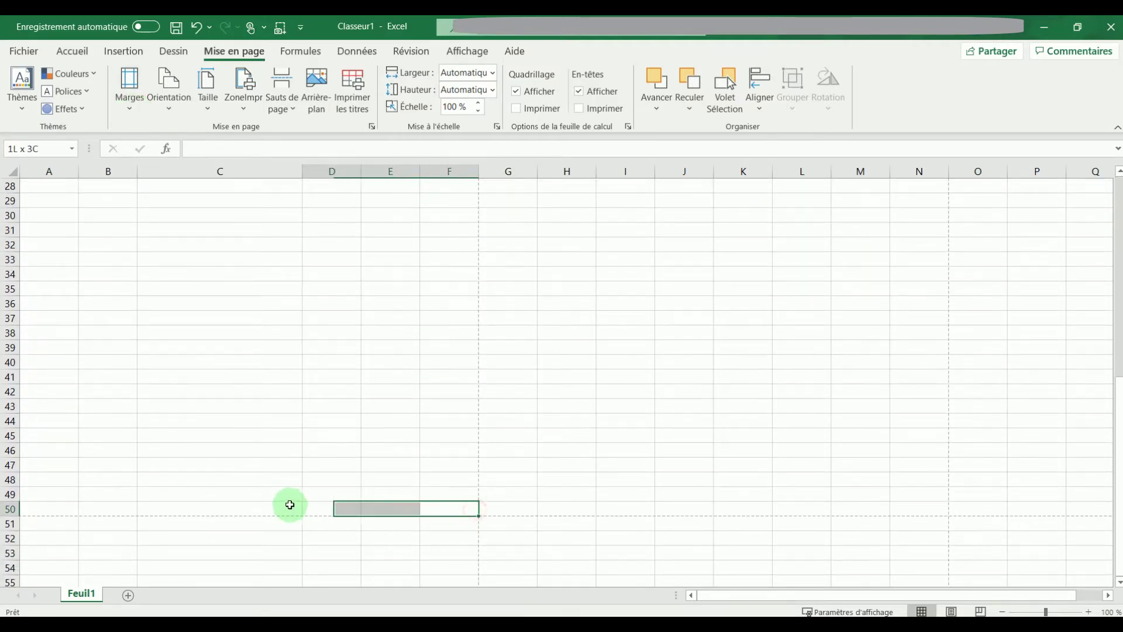
{"action": "mouse_move", "coordinate": [476, 510]}
{"action": "left_mouse_down"}
{"action": "mouse_move", "coordinate": [56, 150]}
{"action": "mouse_move", "coordinate": [1, 201]}
{"action": "mouse_move", "coordinate": [34, 189]}
{"action": "left_mouse_up"}
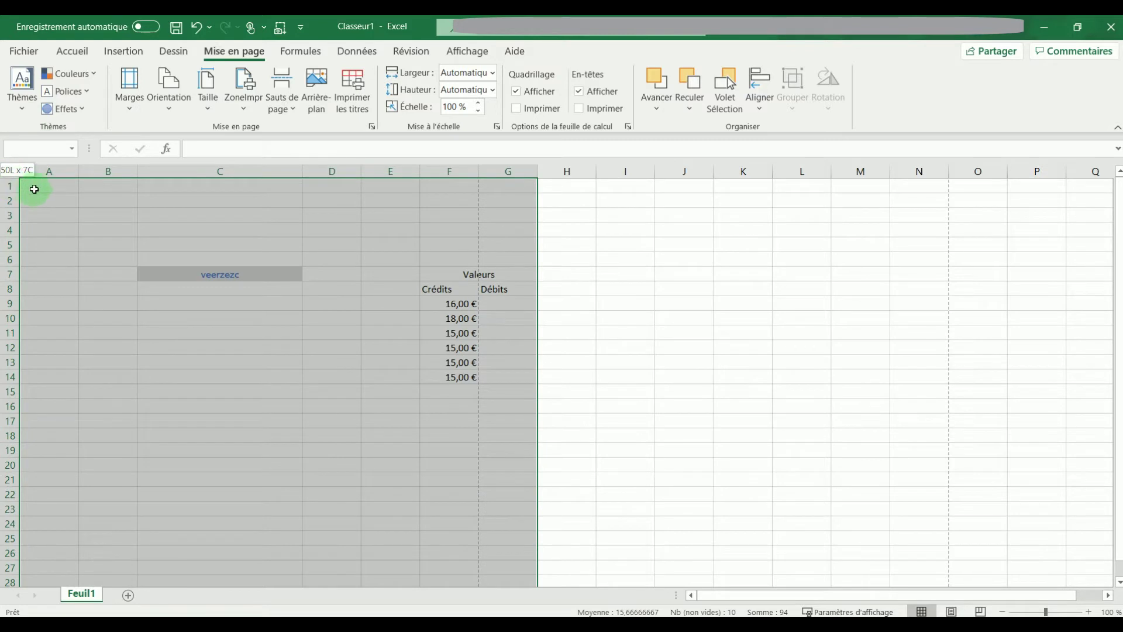
{"action": "left_click", "coordinate": [566, 317]}
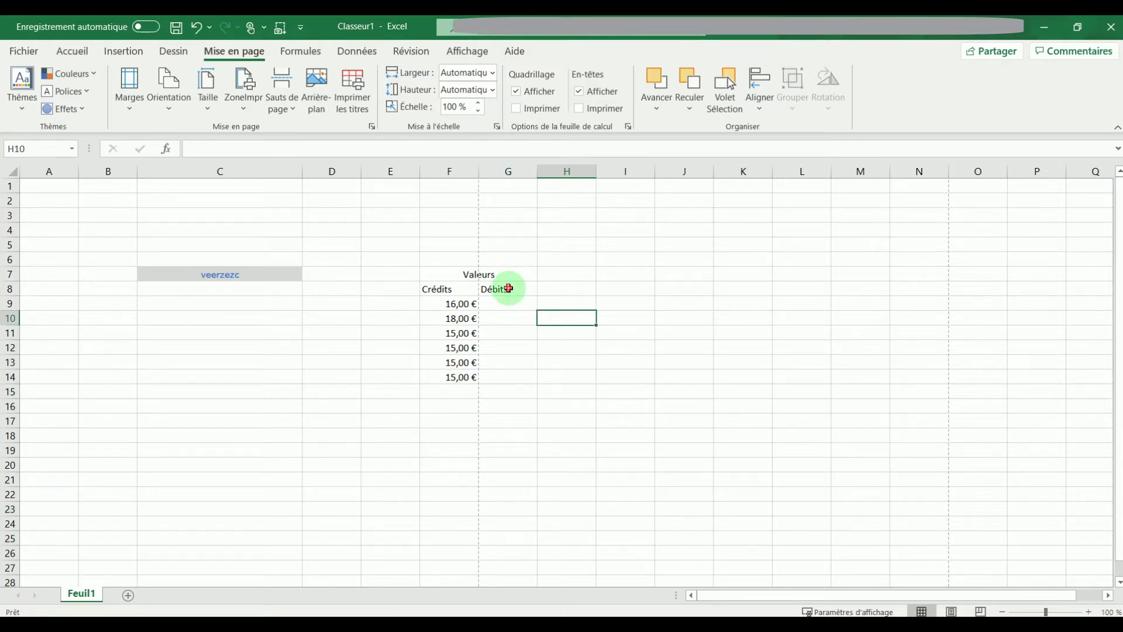
{"action": "left_click", "coordinate": [508, 289]}
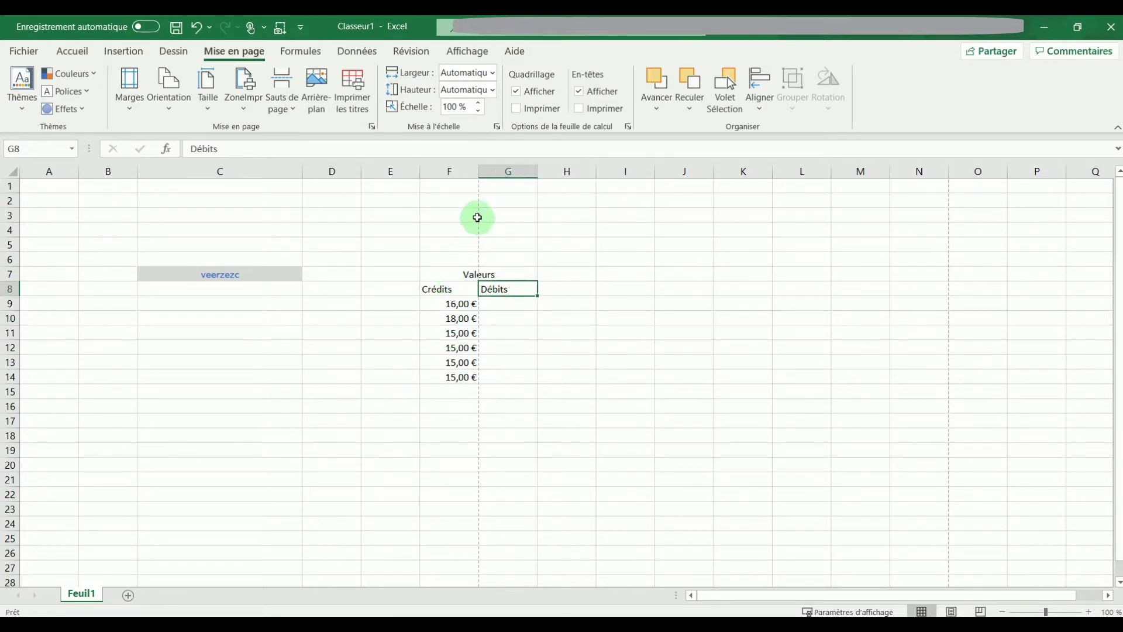
Step: Narrow column C to a width of 20,43 and select the Débits column
{"action": "left_click_drag", "start_coordinate": [303, 171], "coordinate": [246, 169]}
{"action": "left_click", "coordinate": [454, 301]}
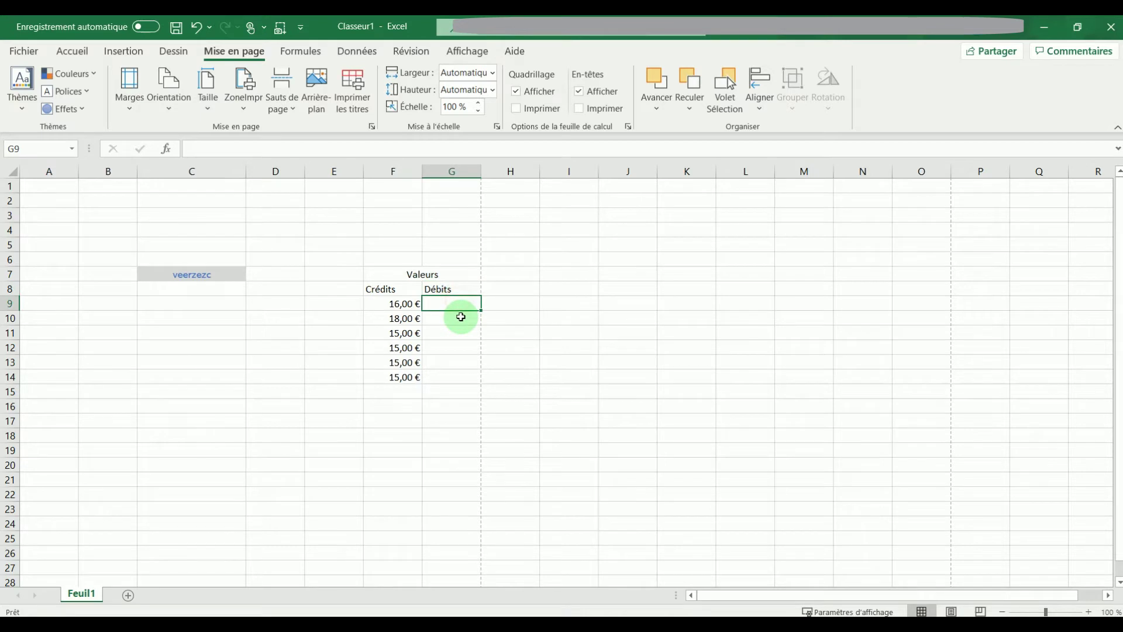
{"action": "left_click_drag", "start_coordinate": [457, 288], "coordinate": [459, 392]}
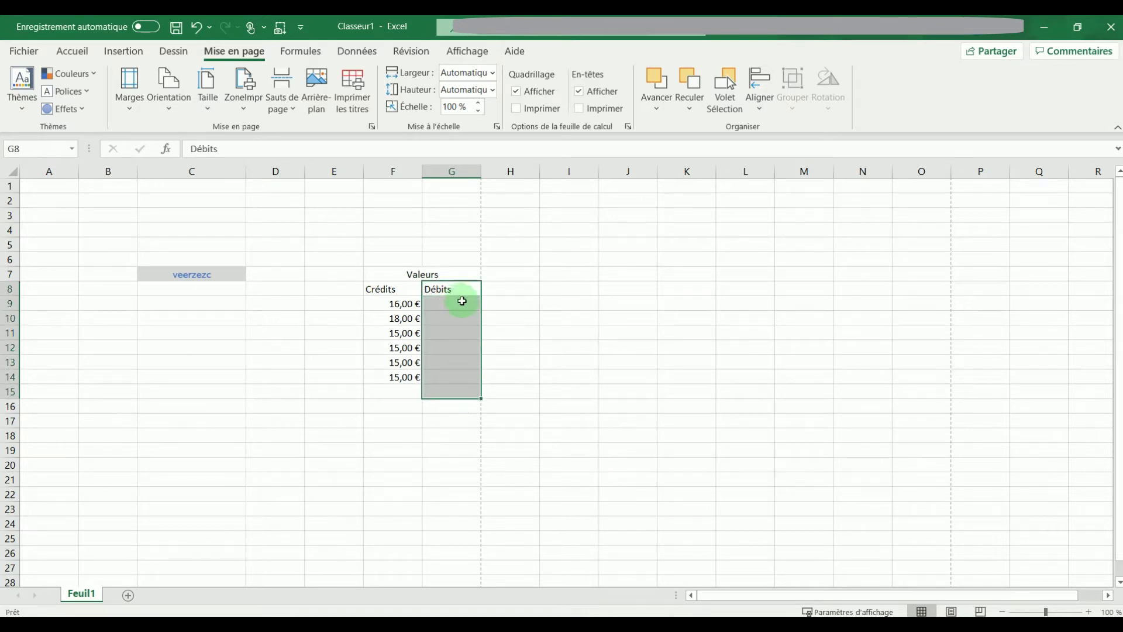
{"action": "left_click", "coordinate": [468, 377]}
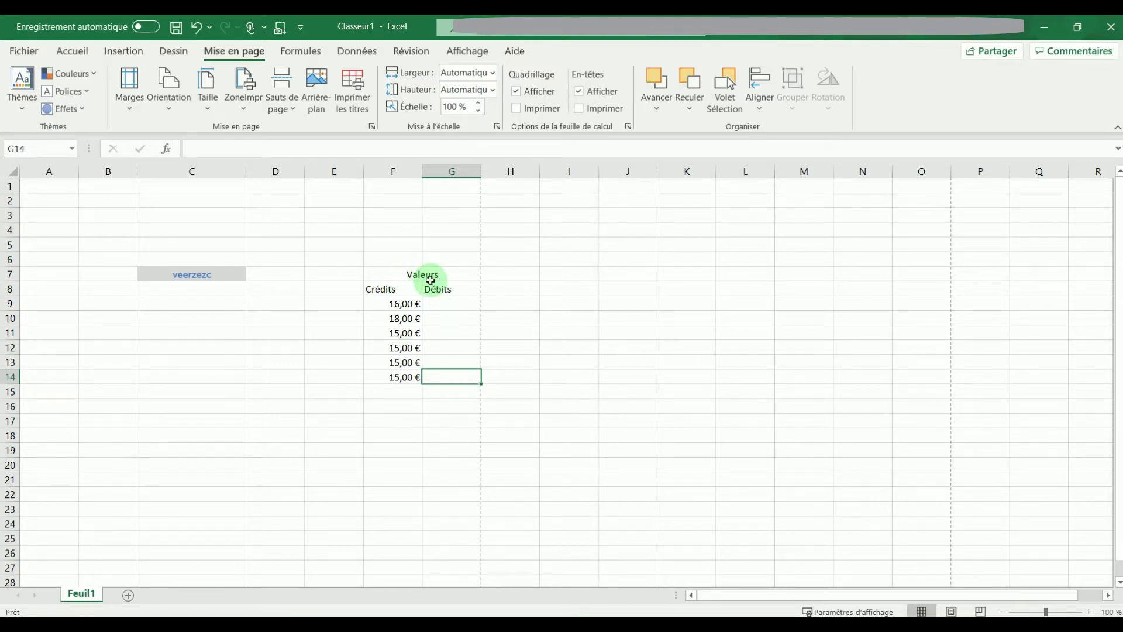
Step: Review the Orientation and Taille paper size choices, then show the Formules tab
{"action": "left_click", "coordinate": [176, 110]}
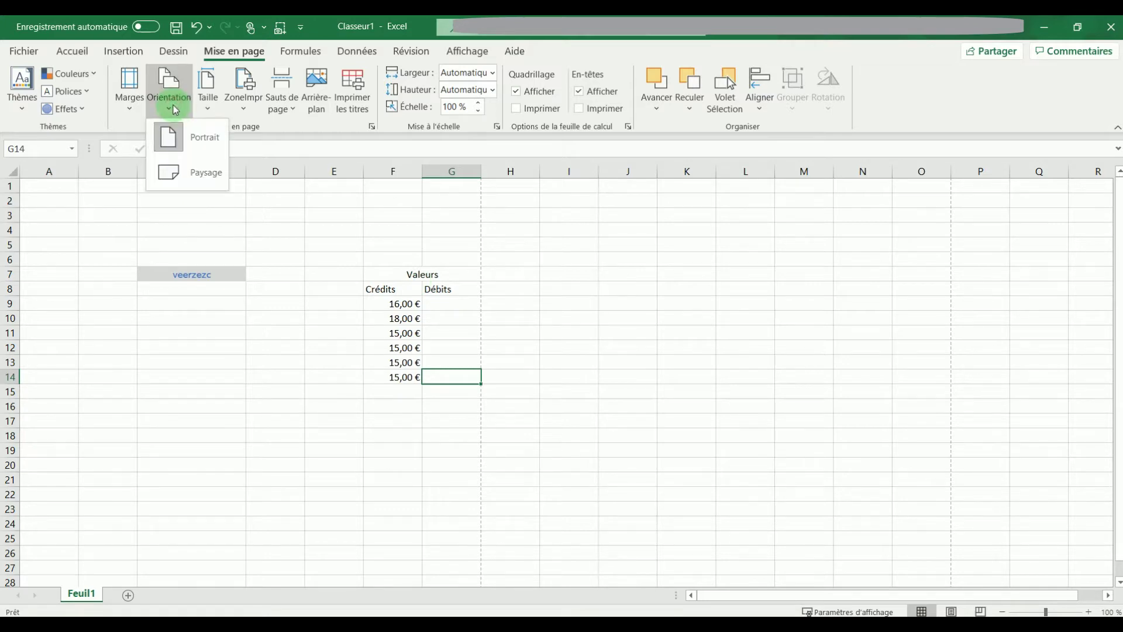
{"action": "left_click", "coordinate": [204, 108]}
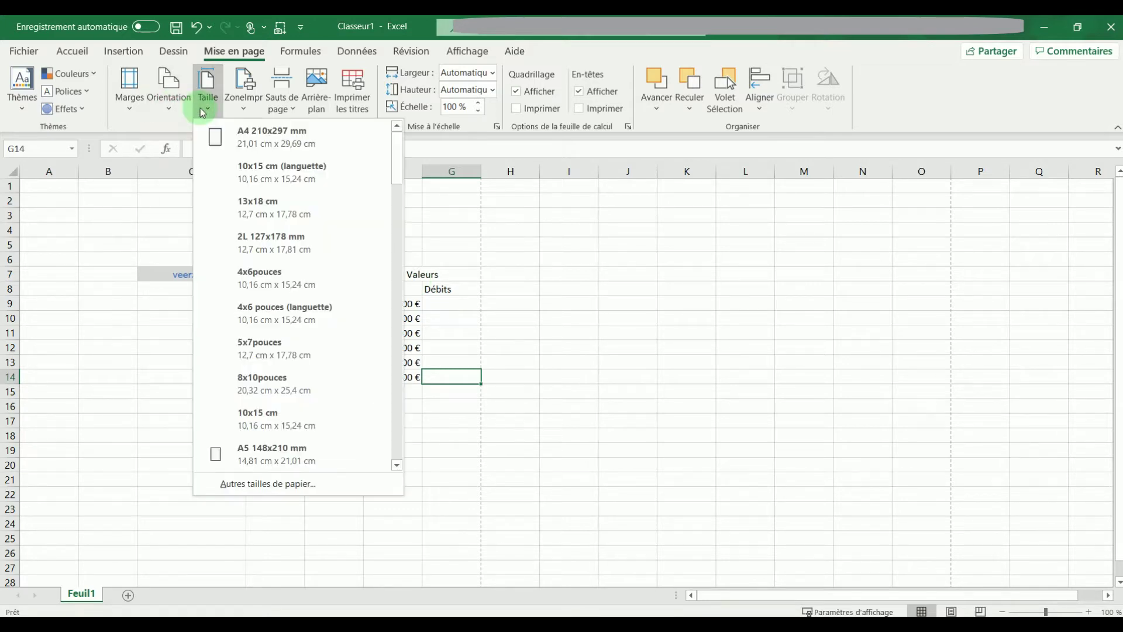
{"action": "left_click", "coordinate": [207, 107]}
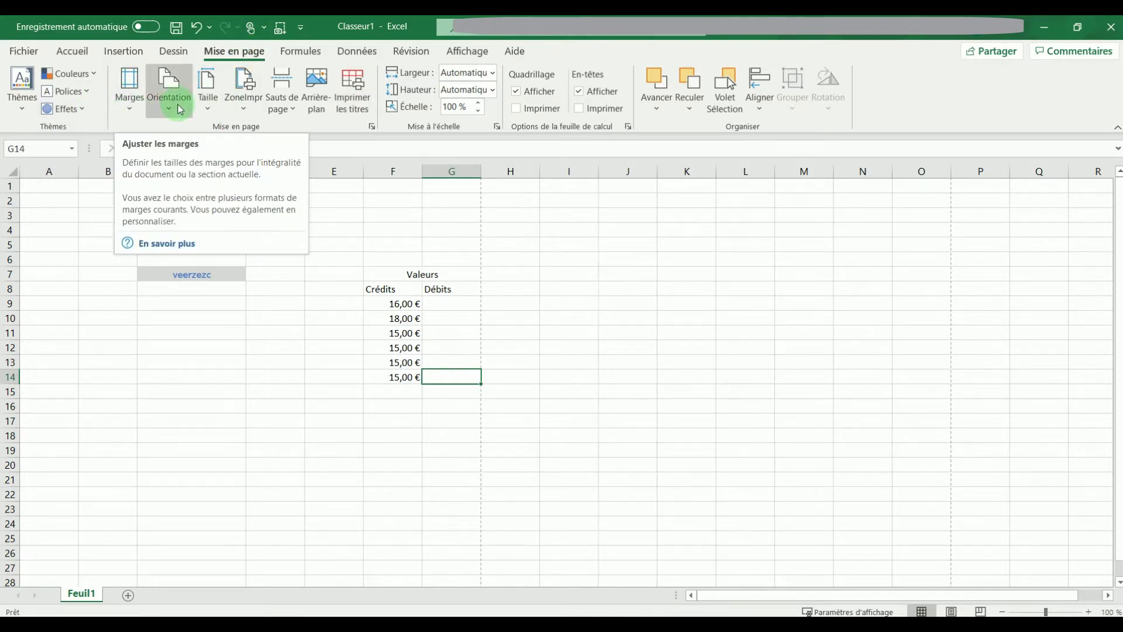
{"action": "left_click", "coordinate": [301, 52]}
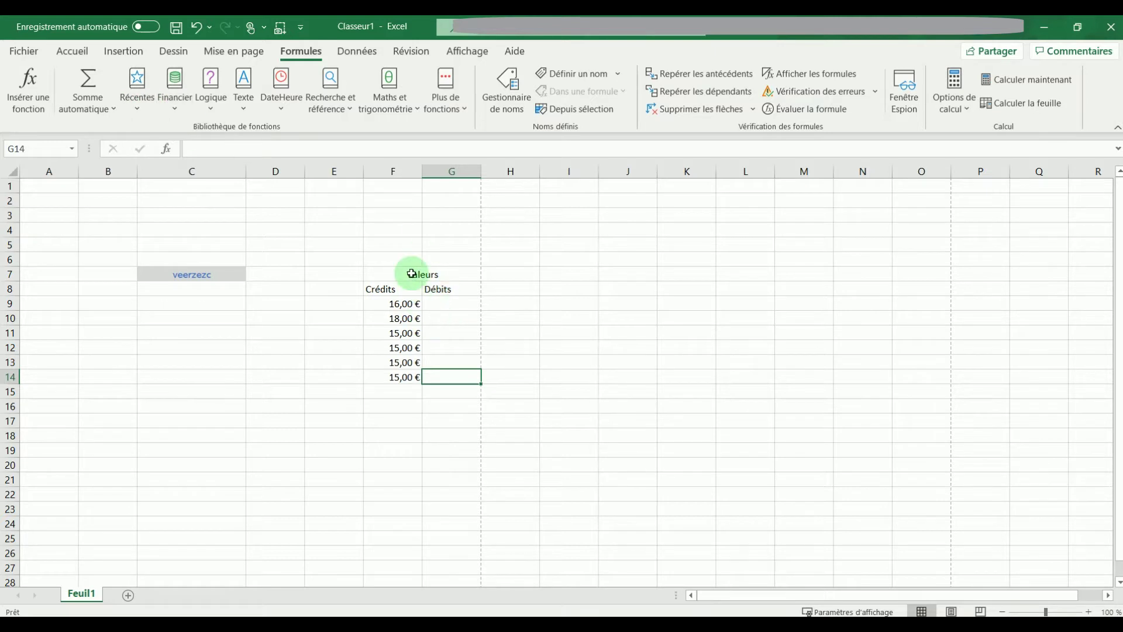
Step: Pass through Données and Révision, dismiss the comments notice, and show Affichage
{"action": "left_click", "coordinate": [358, 51]}
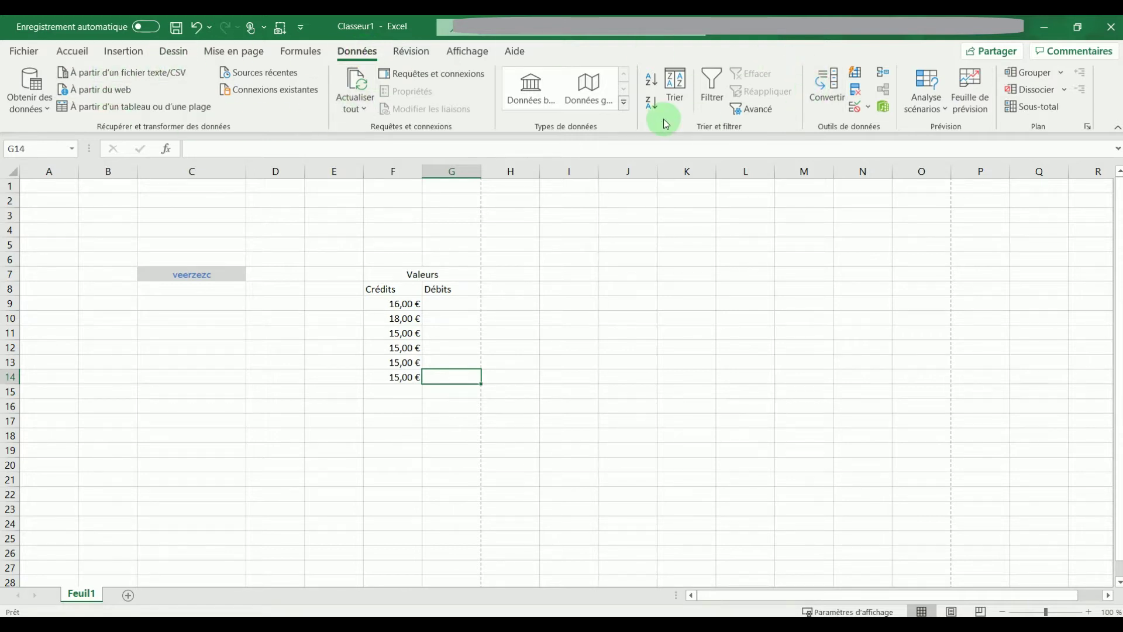
{"action": "left_click", "coordinate": [413, 52]}
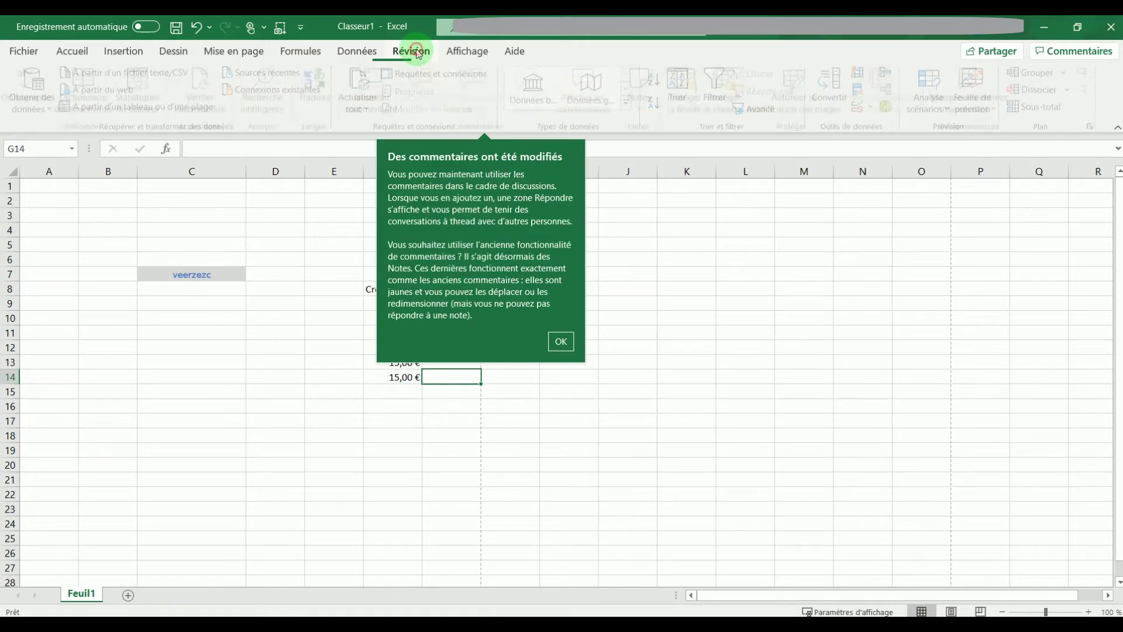
{"action": "left_click", "coordinate": [566, 340]}
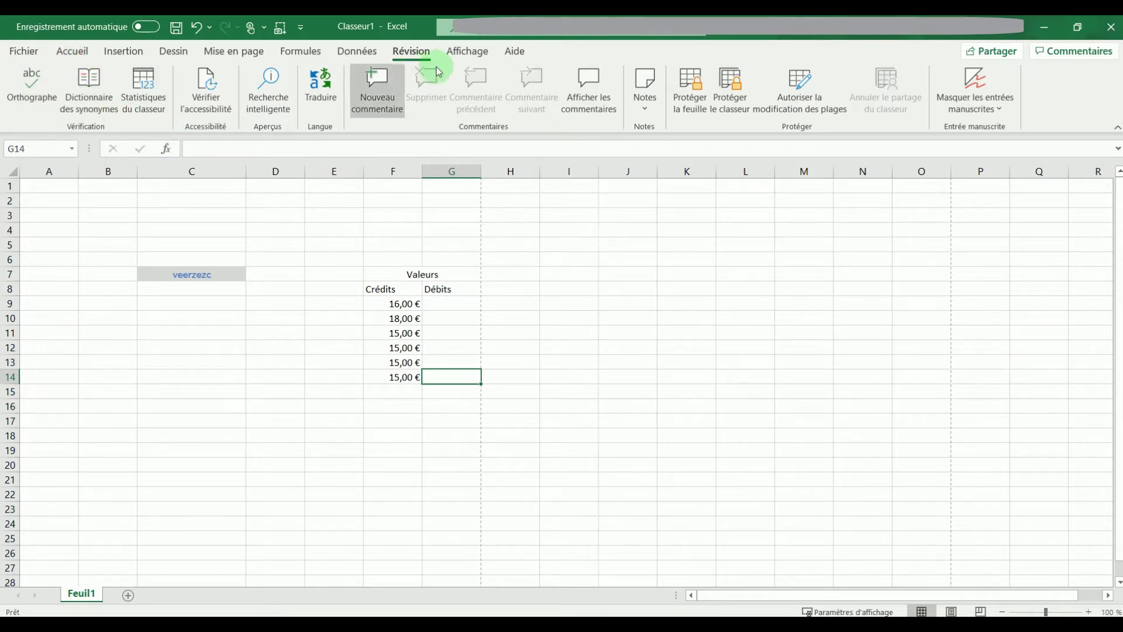
{"action": "left_click", "coordinate": [495, 56]}
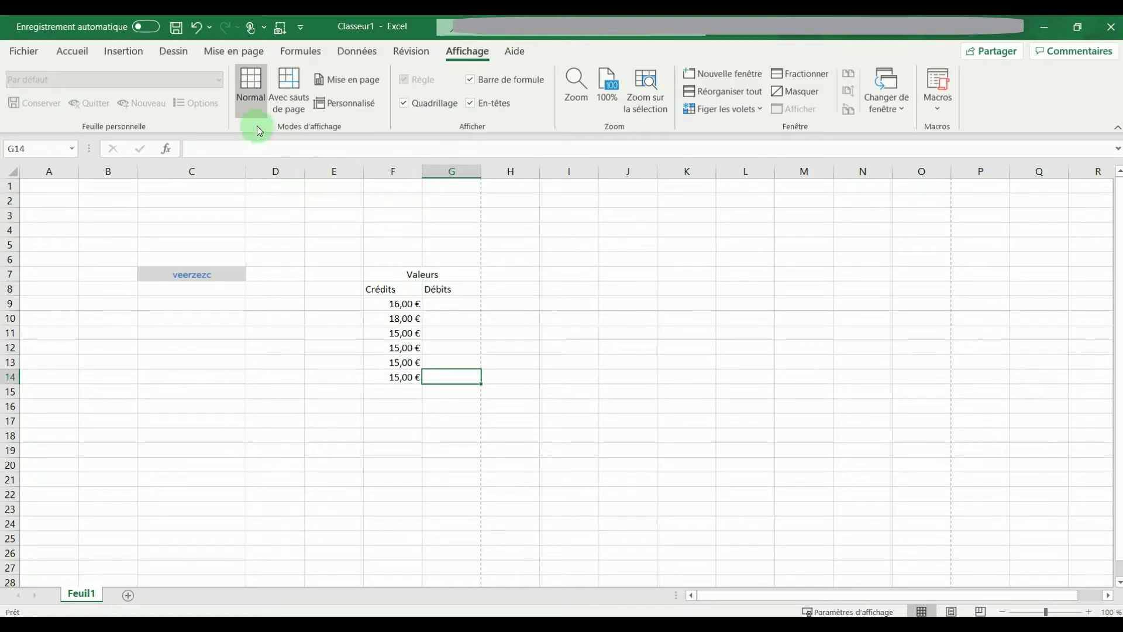
Step: Preview the page breaks, go back to Normal view, and hide then restore the gridlines
{"action": "left_click", "coordinate": [279, 95]}
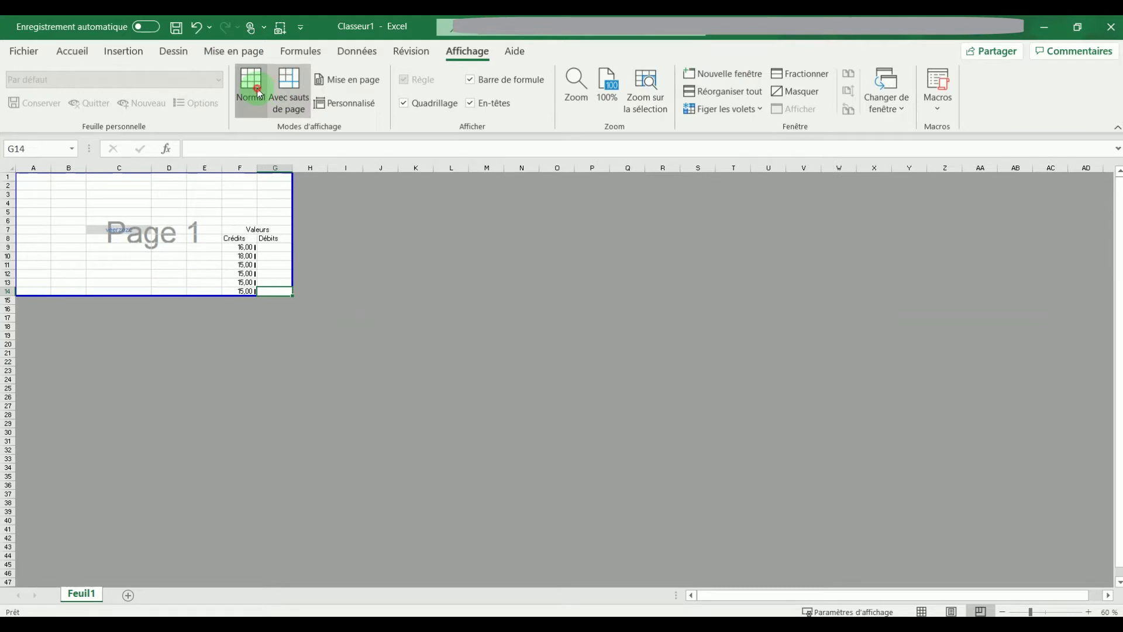
{"action": "left_click", "coordinate": [259, 93]}
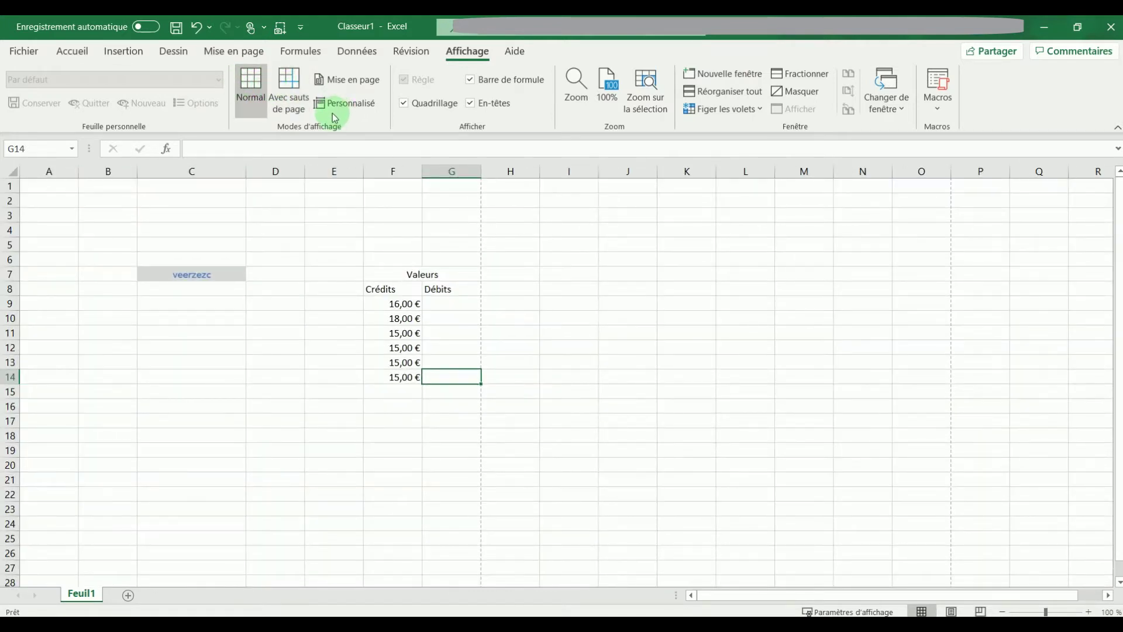
{"action": "left_click", "coordinate": [429, 110]}
{"action": "left_click_drag", "start_coordinate": [371, 303], "coordinate": [404, 333]}
{"action": "left_click", "coordinate": [406, 109]}
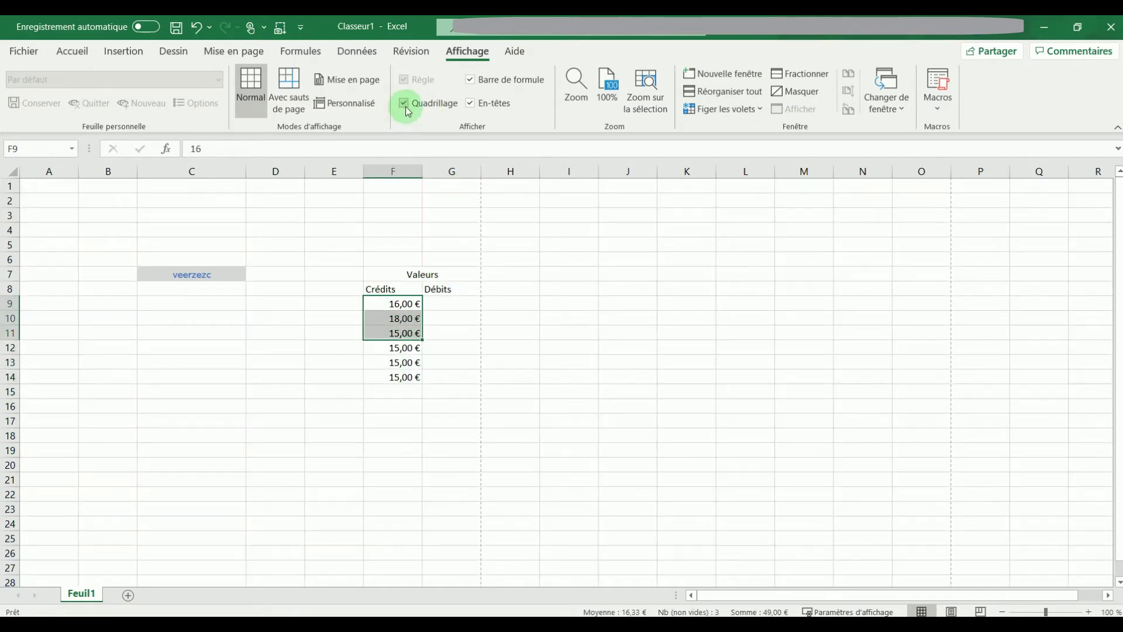
Step: Hide and restore the formula bar, then return to the Accueil formatting tools
{"action": "left_click", "coordinate": [510, 82]}
{"action": "left_click", "coordinate": [510, 82]}
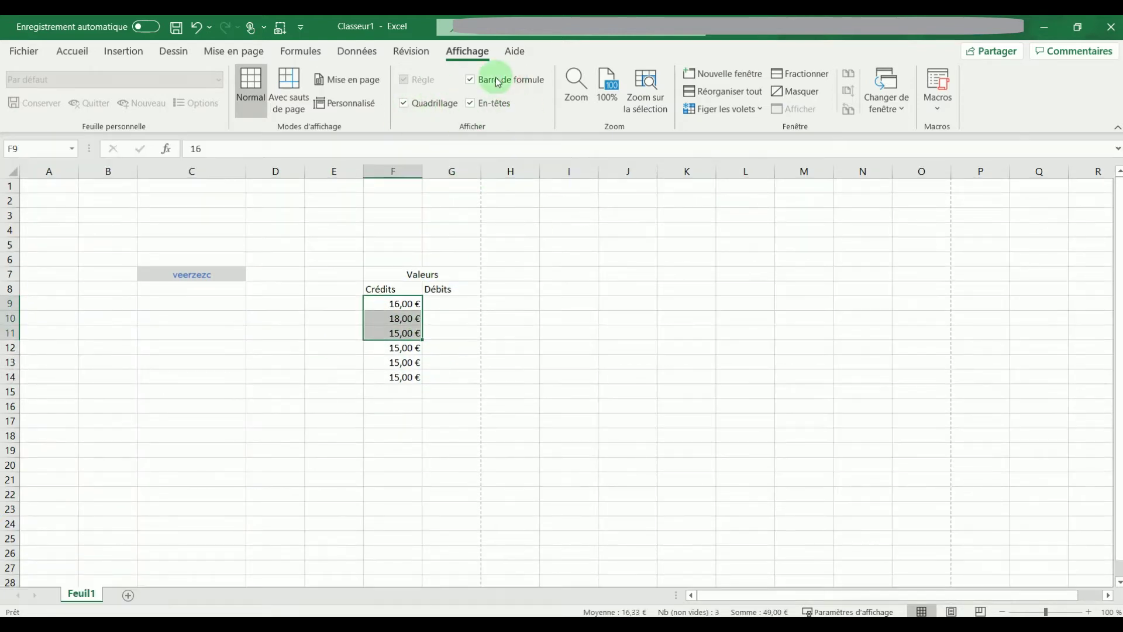
{"action": "left_click", "coordinate": [396, 258]}
{"action": "left_click", "coordinate": [71, 51]}
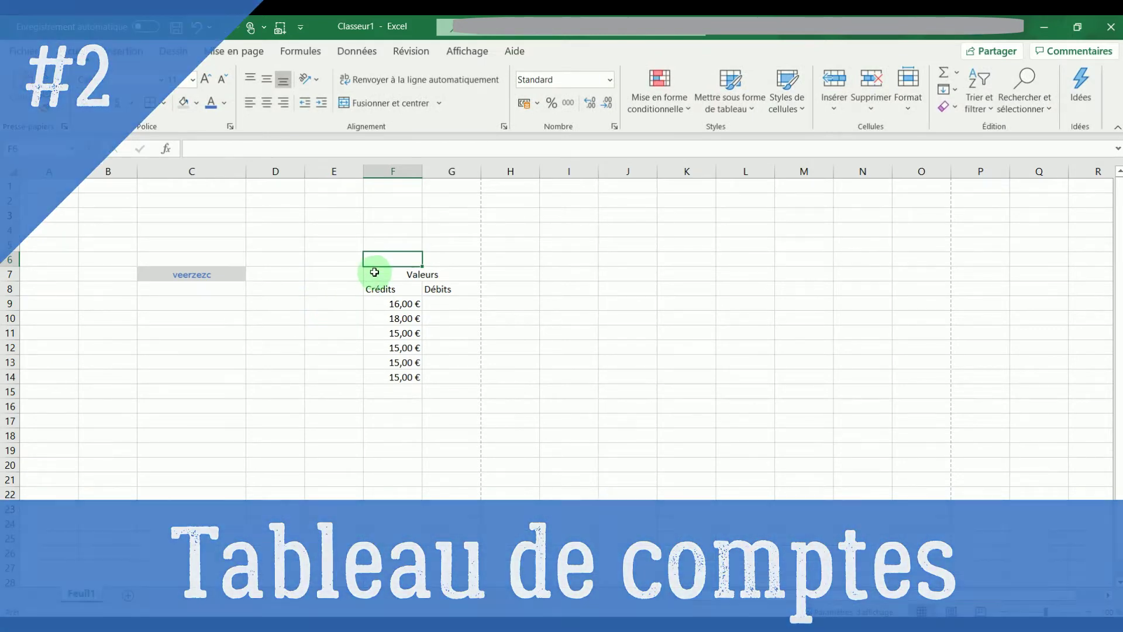
Step: Clear the stray 'veerzezc' text and move the Valeurs table to start at C4
{"action": "left_click", "coordinate": [182, 274]}
{"action": "key", "text": "Delete"}
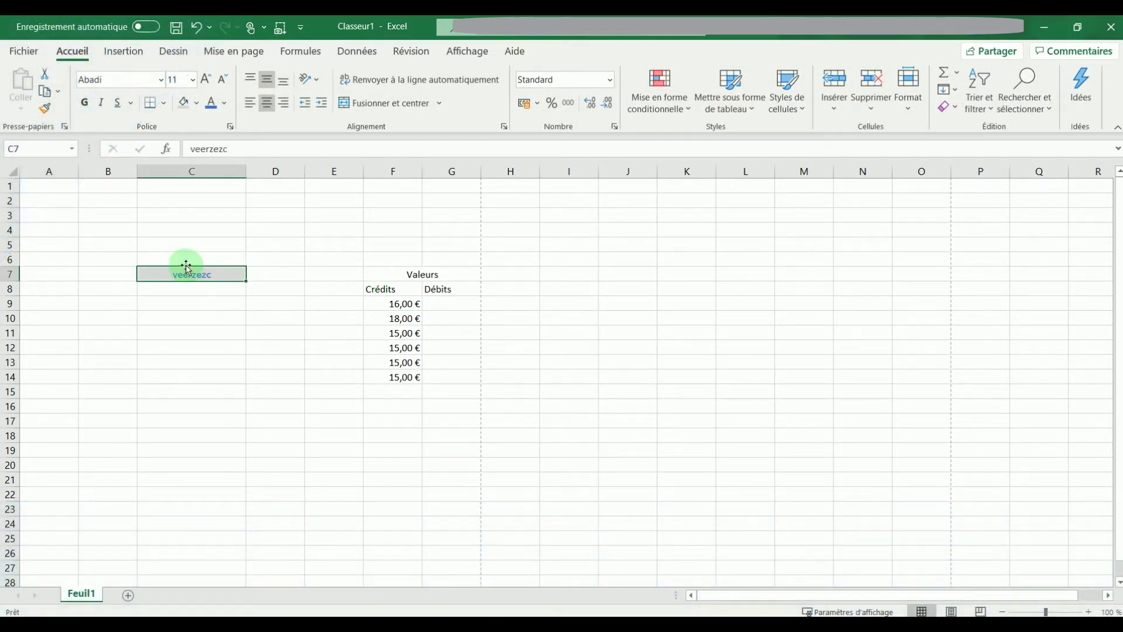
{"action": "left_click_drag", "start_coordinate": [409, 273], "coordinate": [450, 376]}
{"action": "left_click_drag", "start_coordinate": [401, 266], "coordinate": [200, 222]}
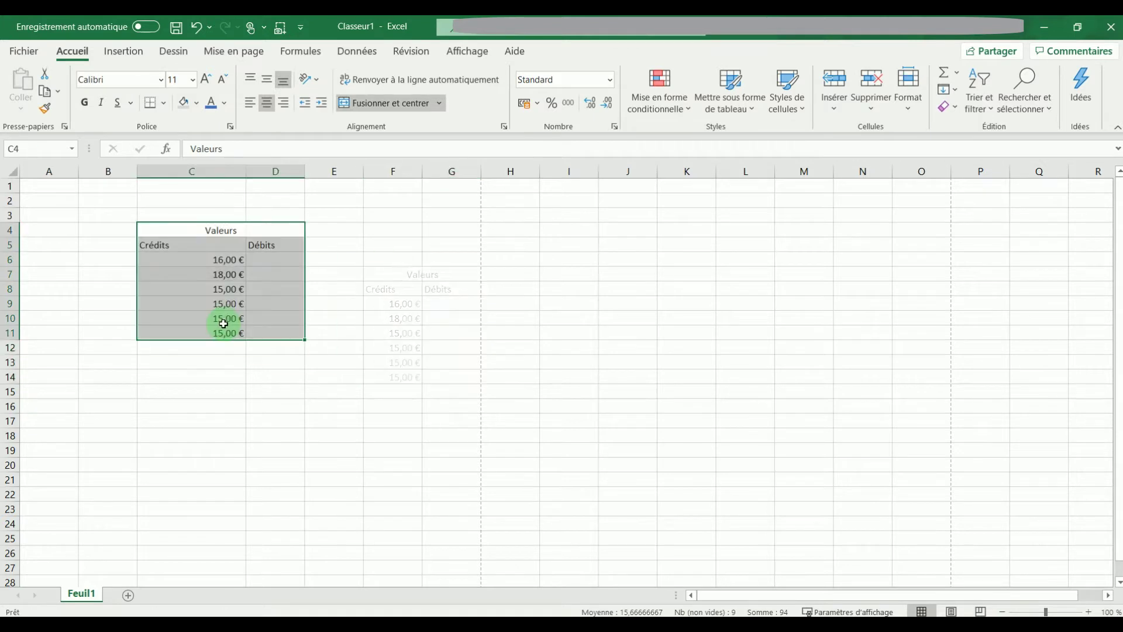
Step: Delete the Valeurs title row above the Crédits/Débits headers
{"action": "left_click", "coordinate": [190, 245]}
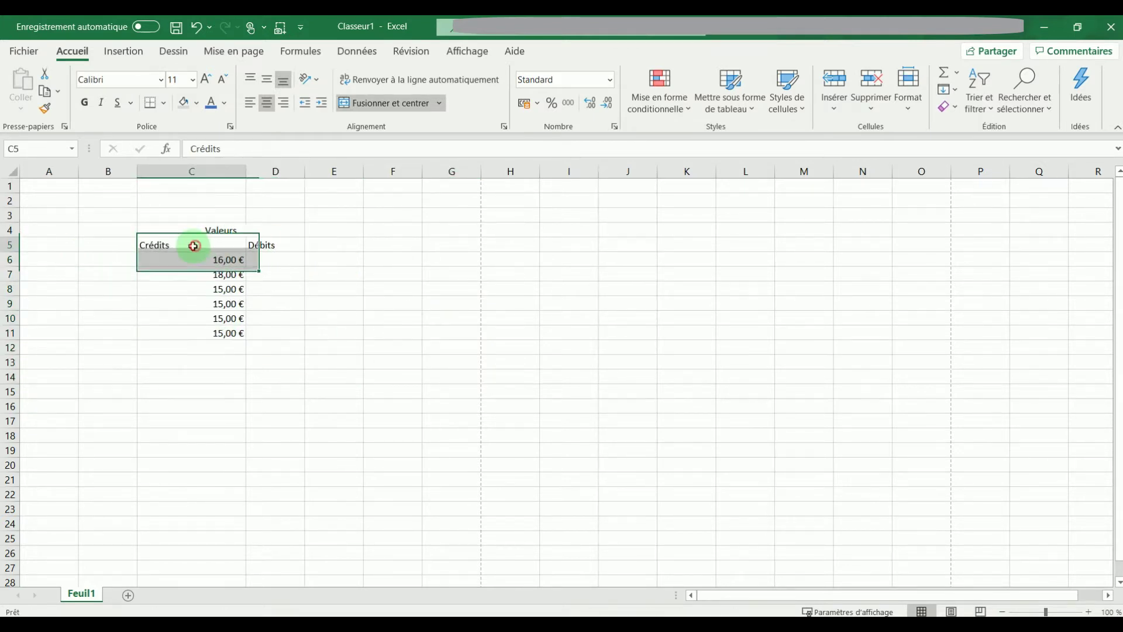
{"action": "right_click", "coordinate": [9, 230]}
{"action": "left_click", "coordinate": [10, 230]}
{"action": "right_click", "coordinate": [9, 230]}
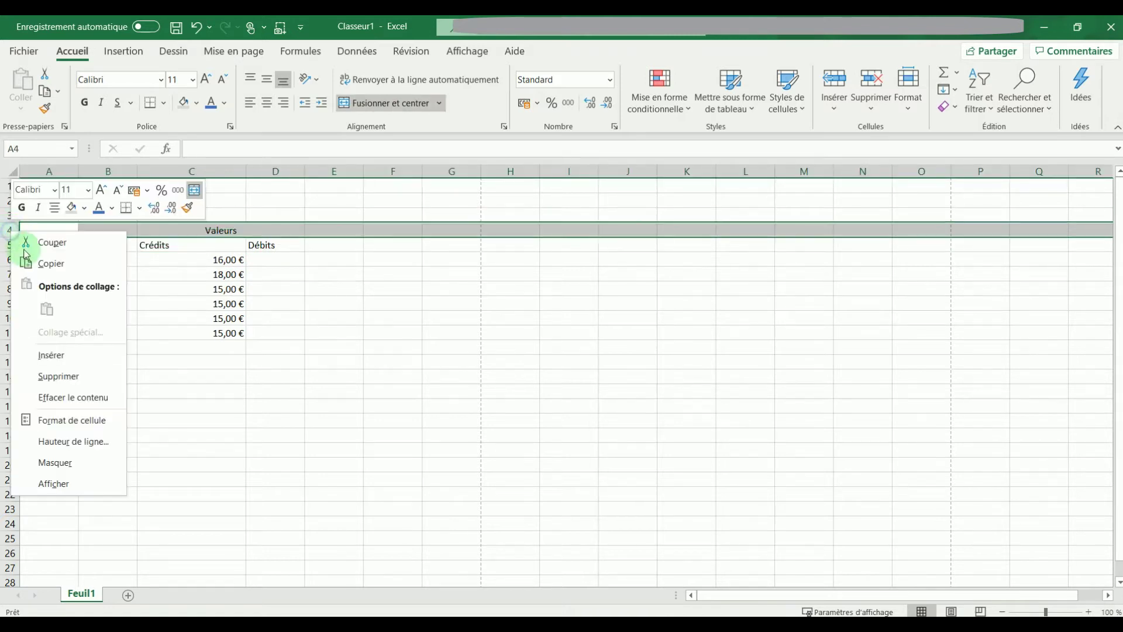
{"action": "left_click", "coordinate": [58, 376]}
Step: Add a 'Désignations' header in B4 and widen column B to fit it
{"action": "left_click", "coordinate": [203, 289]}
{"action": "left_click", "coordinate": [105, 231]}
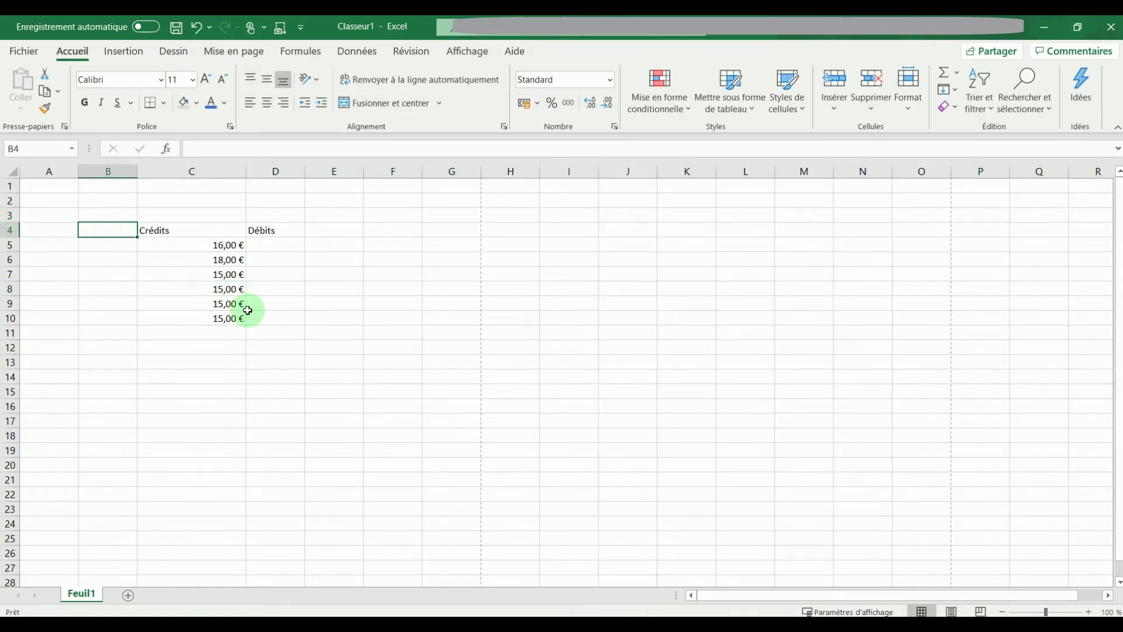
{"action": "type", "text": "Désignations"}
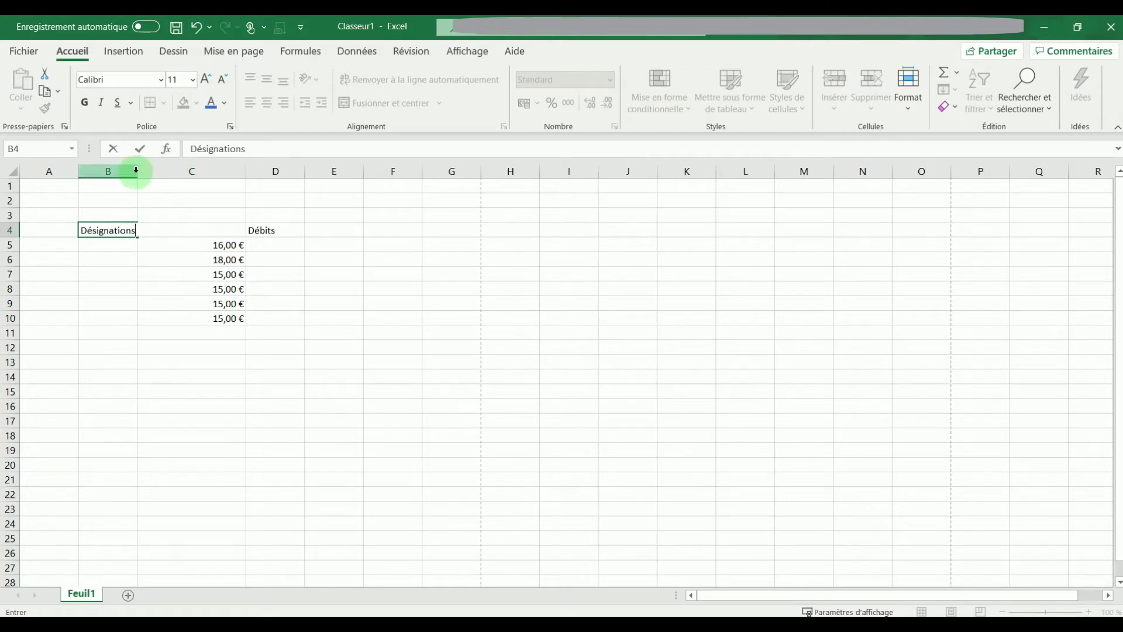
{"action": "left_click", "coordinate": [135, 170]}
{"action": "double_click", "coordinate": [142, 171]}
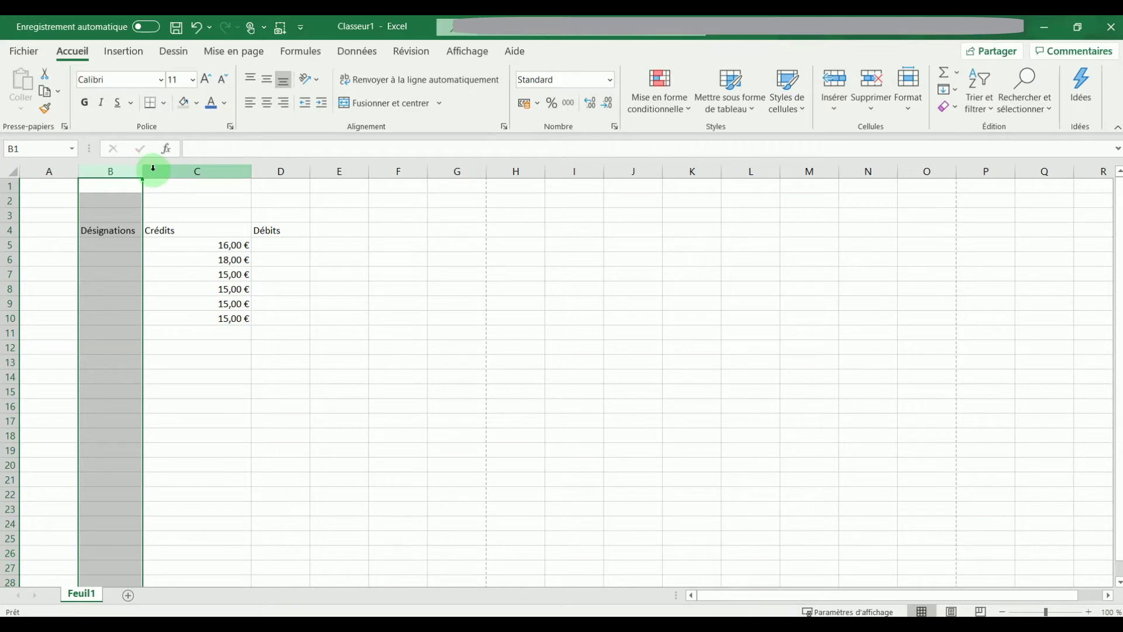
{"action": "left_click_drag", "start_coordinate": [137, 170], "coordinate": [142, 171]}
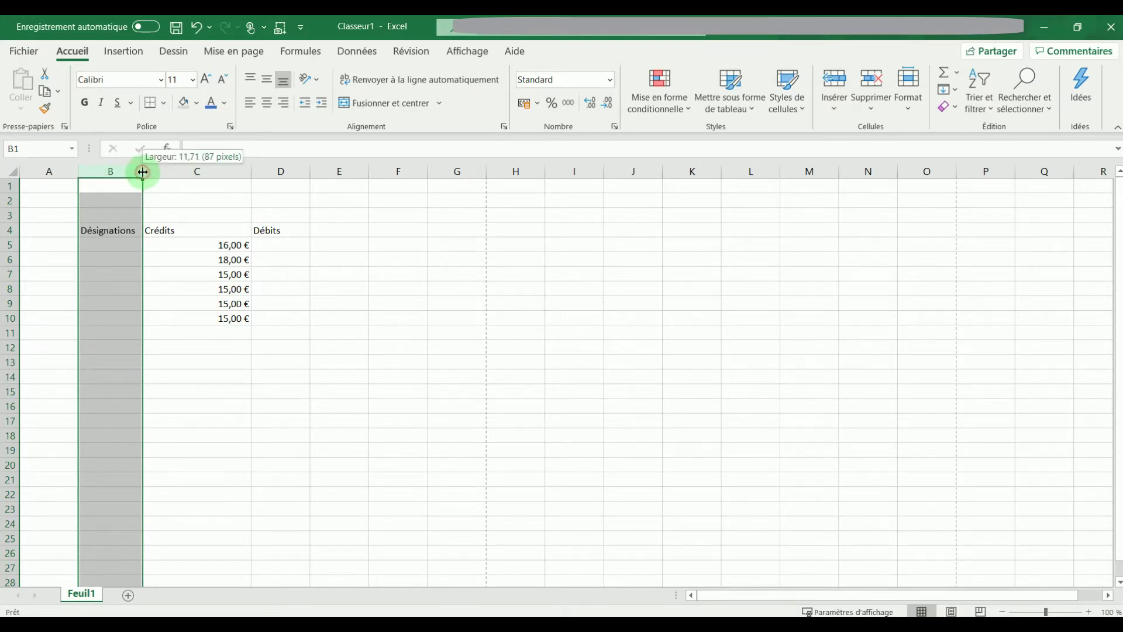
{"action": "left_click_drag", "start_coordinate": [143, 171], "coordinate": [193, 170]}
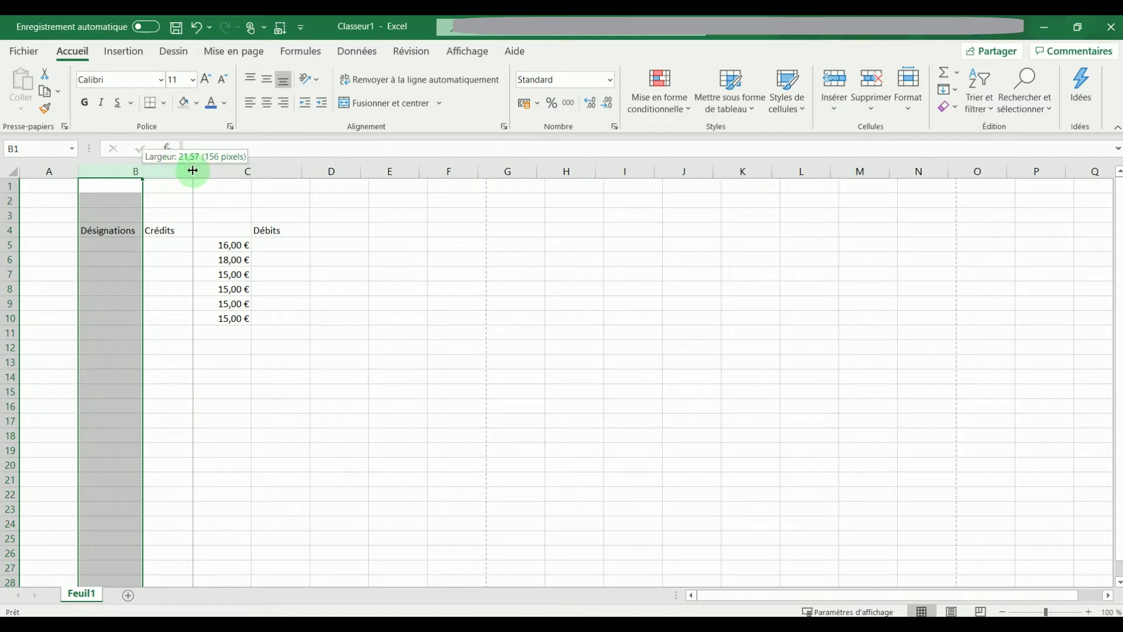
Step: Auto-fit column B to the Désignations header
{"action": "left_click_drag", "start_coordinate": [192, 171], "coordinate": [122, 172]}
{"action": "left_click", "coordinate": [128, 264]}
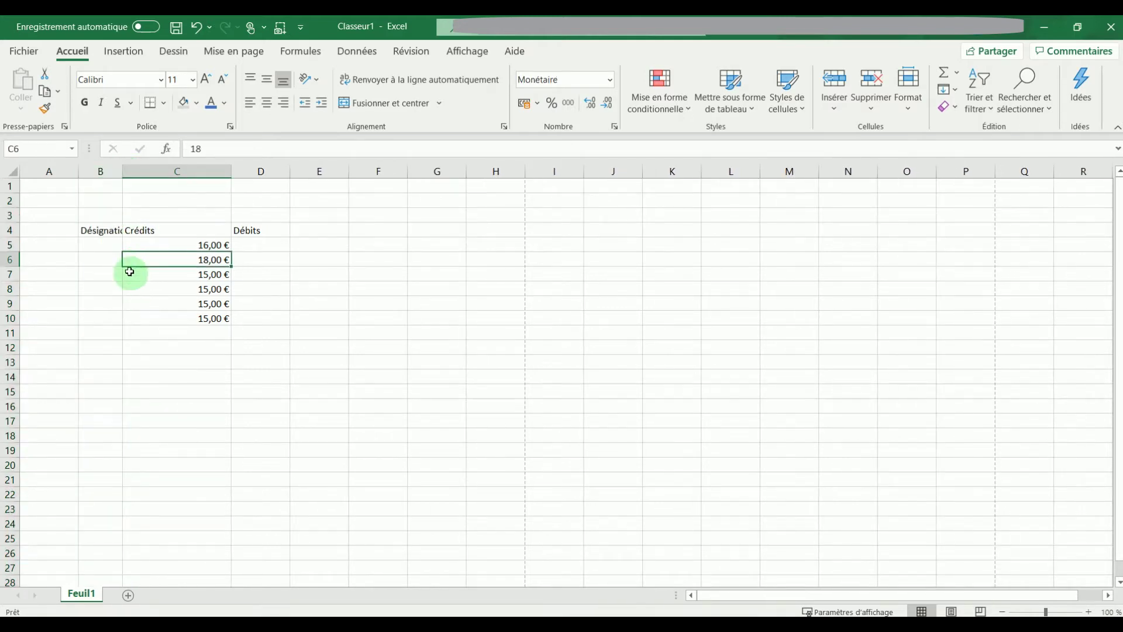
{"action": "double_click", "coordinate": [123, 171]}
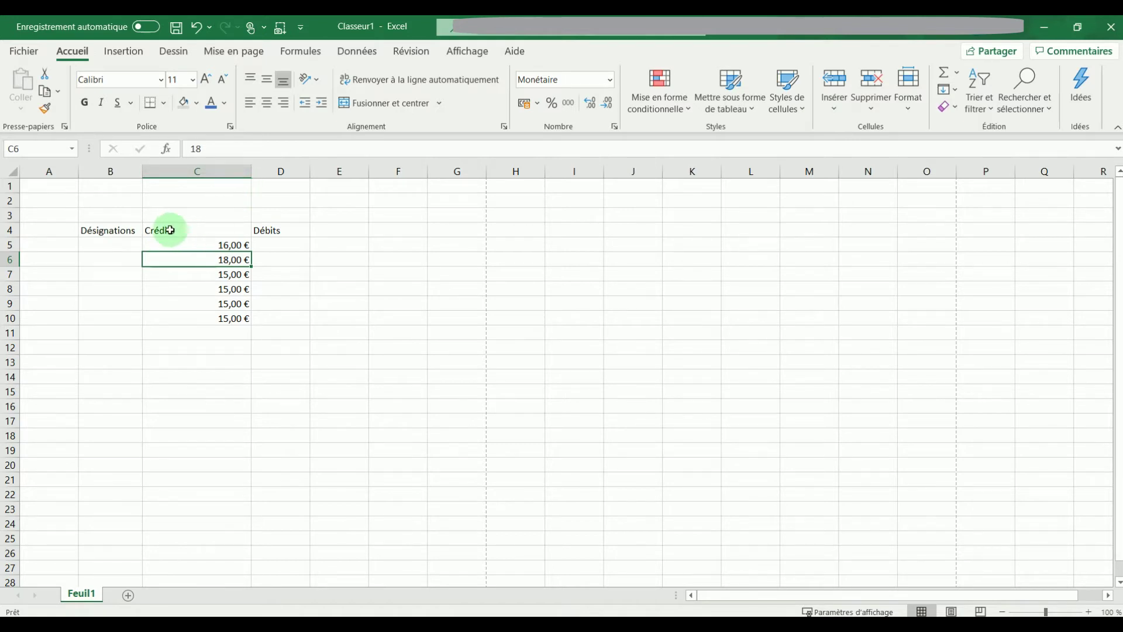
Step: Auto-fit column C to the Crédits values, then widen it slightly
{"action": "left_click", "coordinate": [161, 232]}
{"action": "left_click_drag", "start_coordinate": [255, 172], "coordinate": [253, 172]}
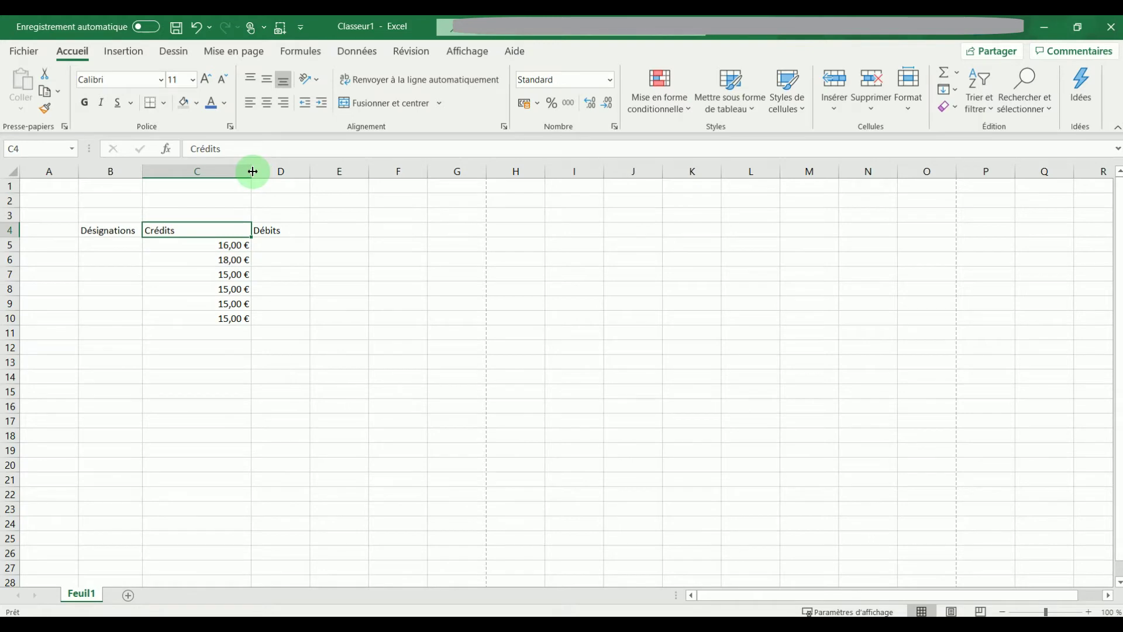
{"action": "double_click", "coordinate": [251, 171]}
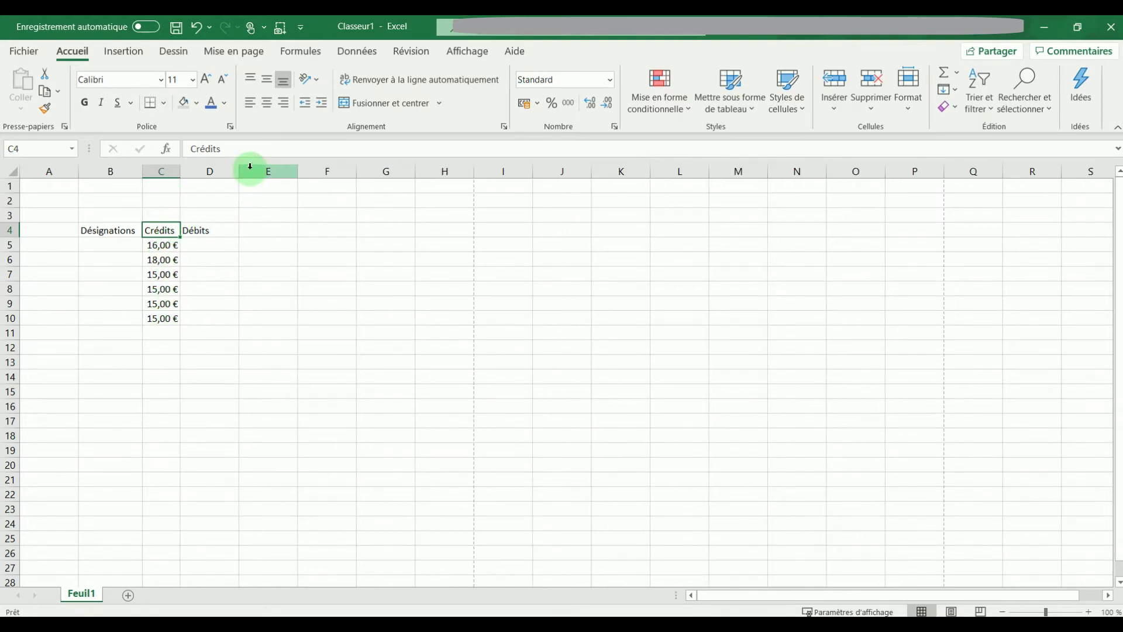
{"action": "left_click_drag", "start_coordinate": [181, 171], "coordinate": [198, 172]}
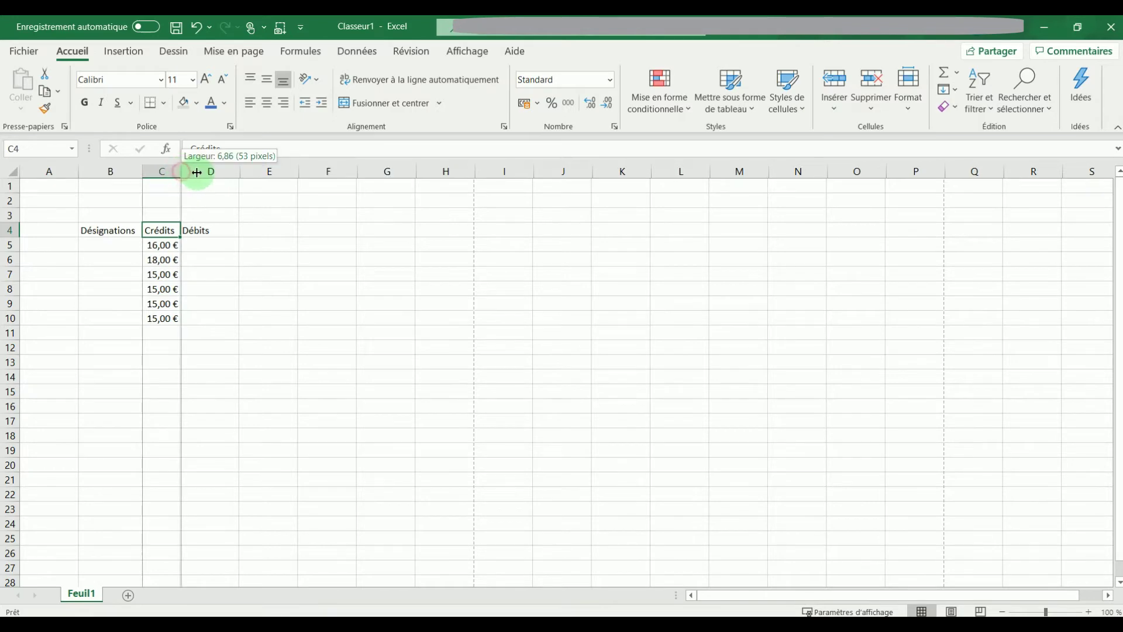
{"action": "left_click", "coordinate": [237, 269]}
{"action": "left_click", "coordinate": [124, 244]}
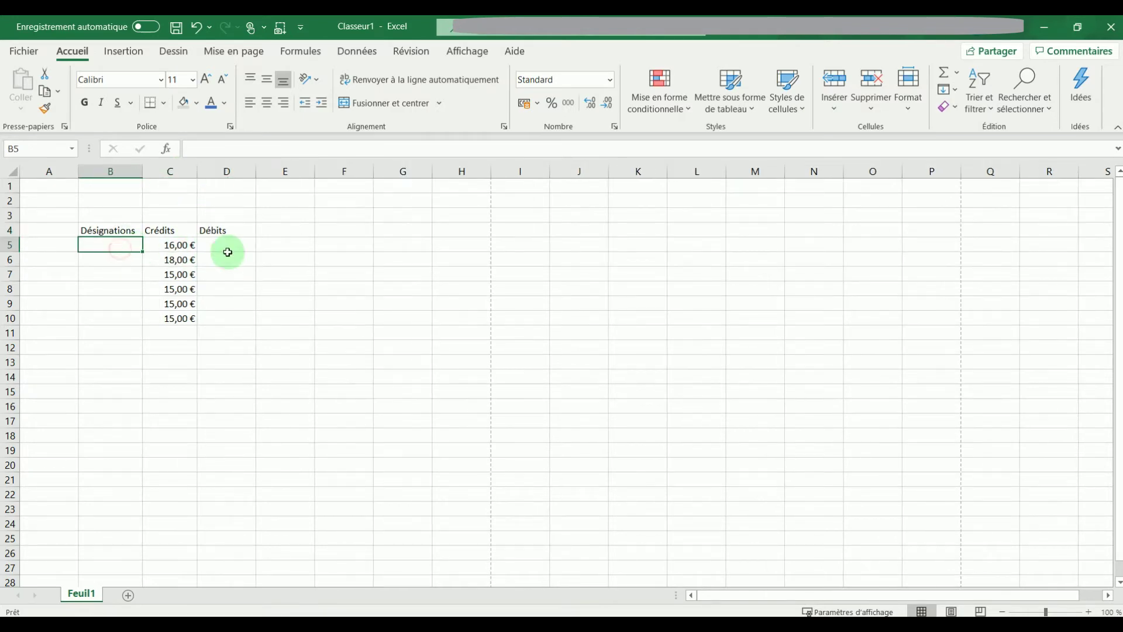
Step: Enter Salaire, Loyer, Courses, Abonnement, Sorties and Frais banque in B5:B10
{"action": "type", "text": "Salaire"}
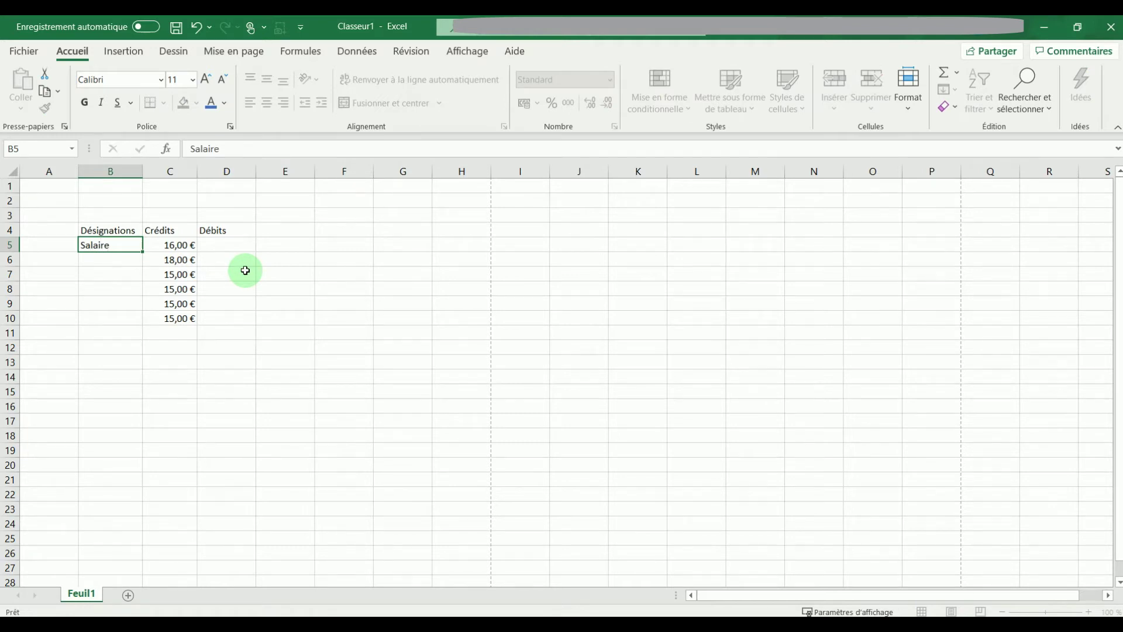
{"action": "key", "text": "Return"}
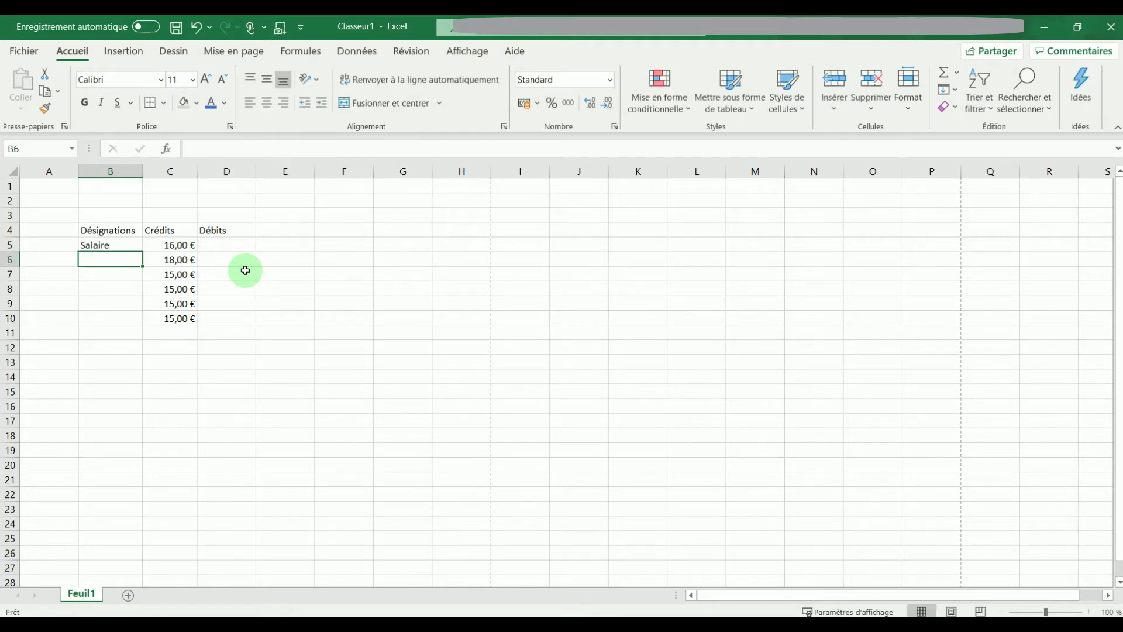
{"action": "type", "text": "Loyer"}
{"action": "key", "text": "Return"}
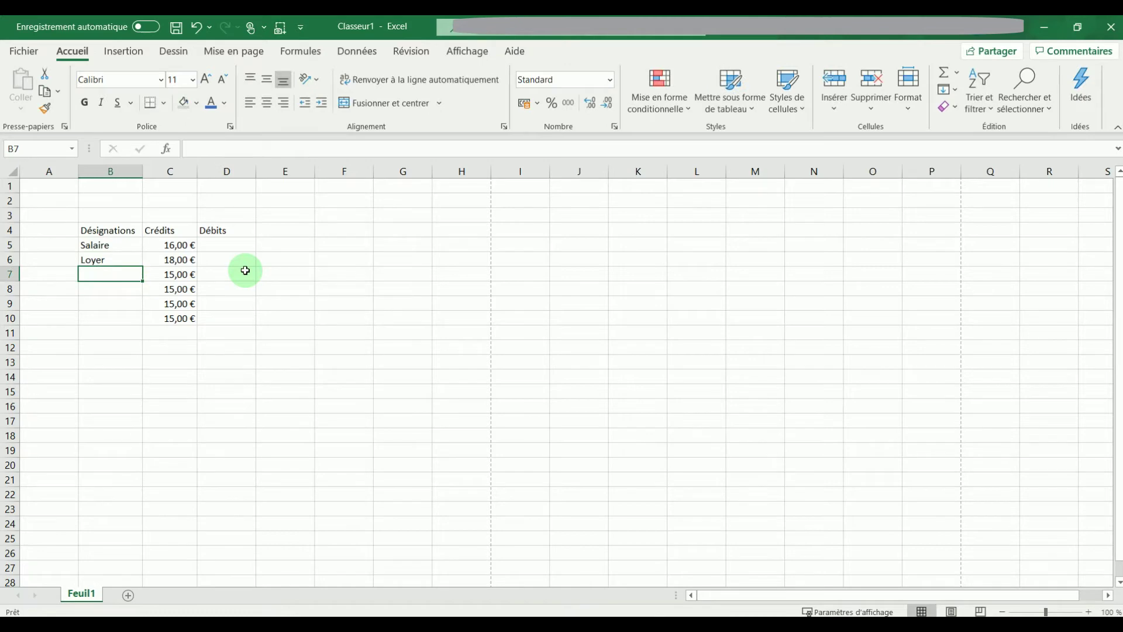
{"action": "type", "text": "Cours"}
{"action": "key", "text": "Return"}
{"action": "type", "text": "Abonnement"}
{"action": "key", "text": "Return"}
{"action": "type", "text": "Sorties"}
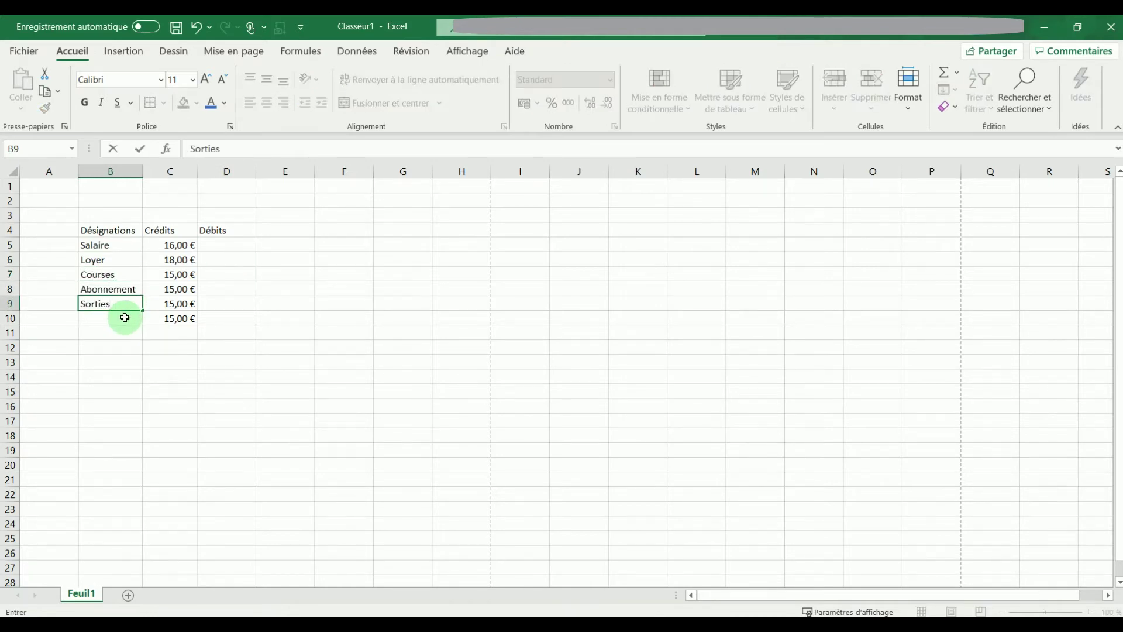
{"action": "key", "text": "Return"}
{"action": "type", "text": "Frais banque"}
{"action": "left_click", "coordinate": [223, 304]}
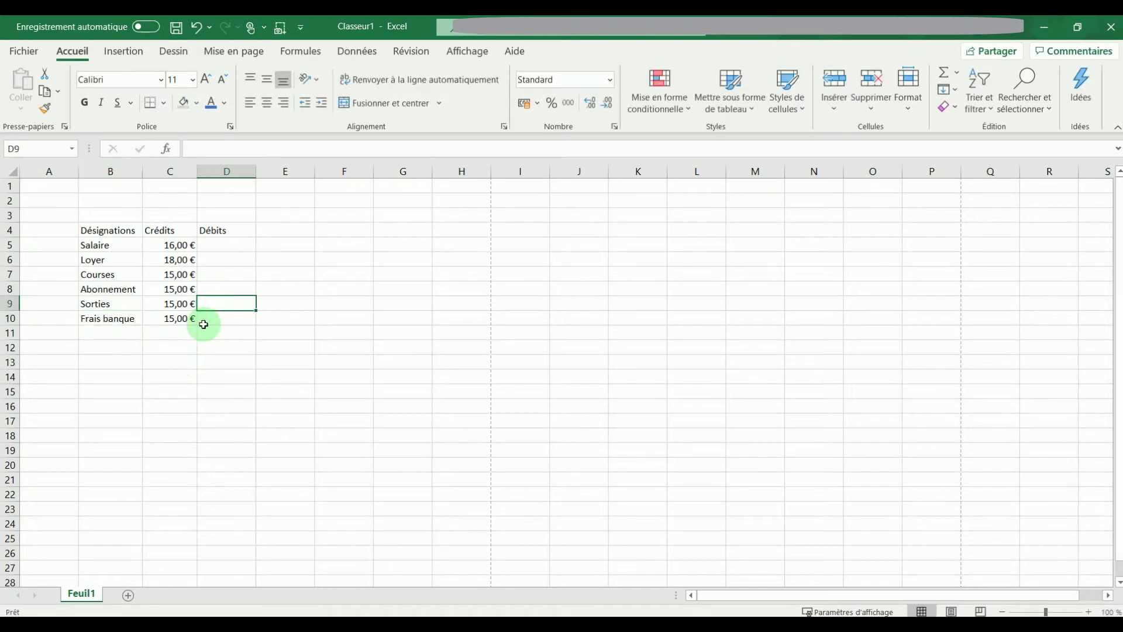
Step: Clear the old credits in C5:C10 and enter a 1500 salary credit in C5
{"action": "left_click_drag", "start_coordinate": [175, 245], "coordinate": [175, 319]}
{"action": "key", "text": "Delete"}
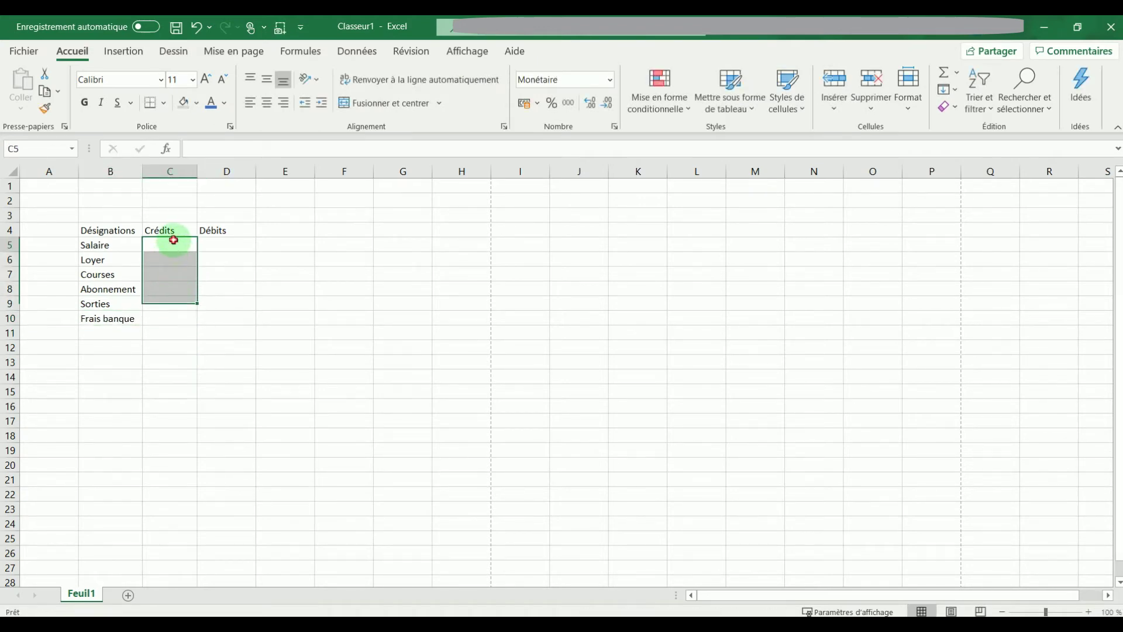
{"action": "left_click", "coordinate": [173, 245]}
{"action": "type", "text": "500,00 €"}
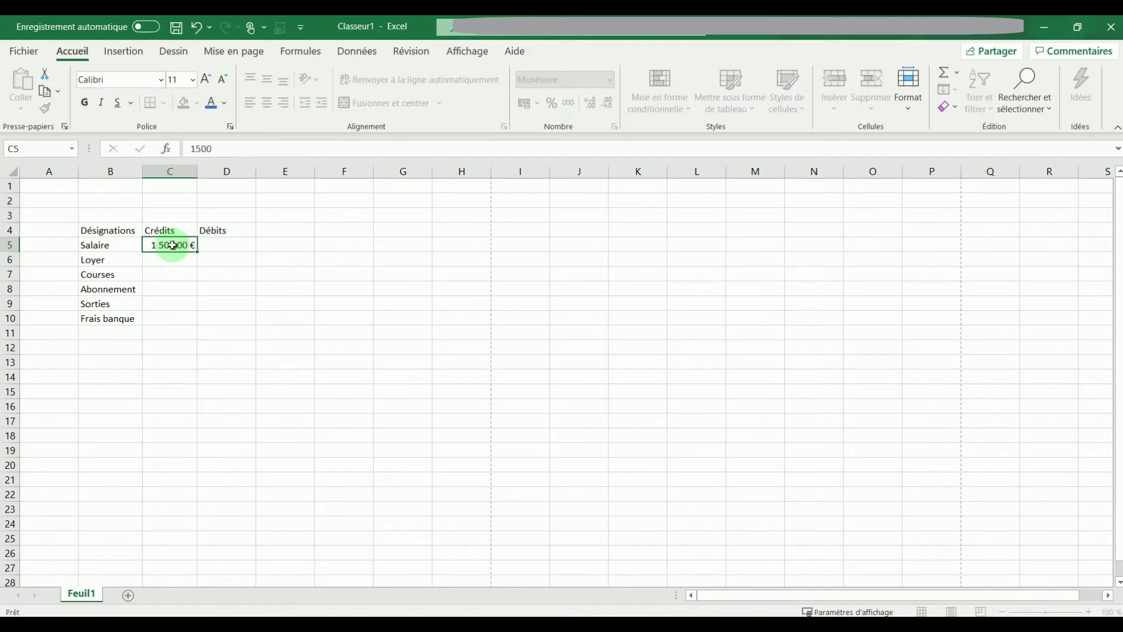
{"action": "key", "text": "Return"}
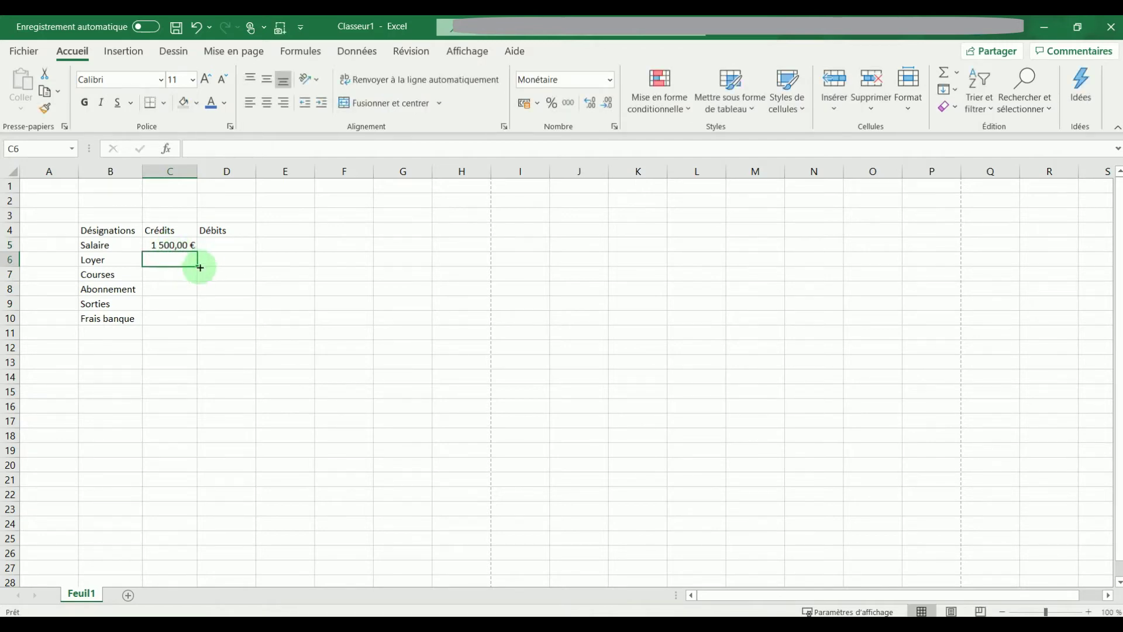
Step: Enter debits 750, 350, 120, 100 and 50 in D6:D10
{"action": "left_click", "coordinate": [222, 258]}
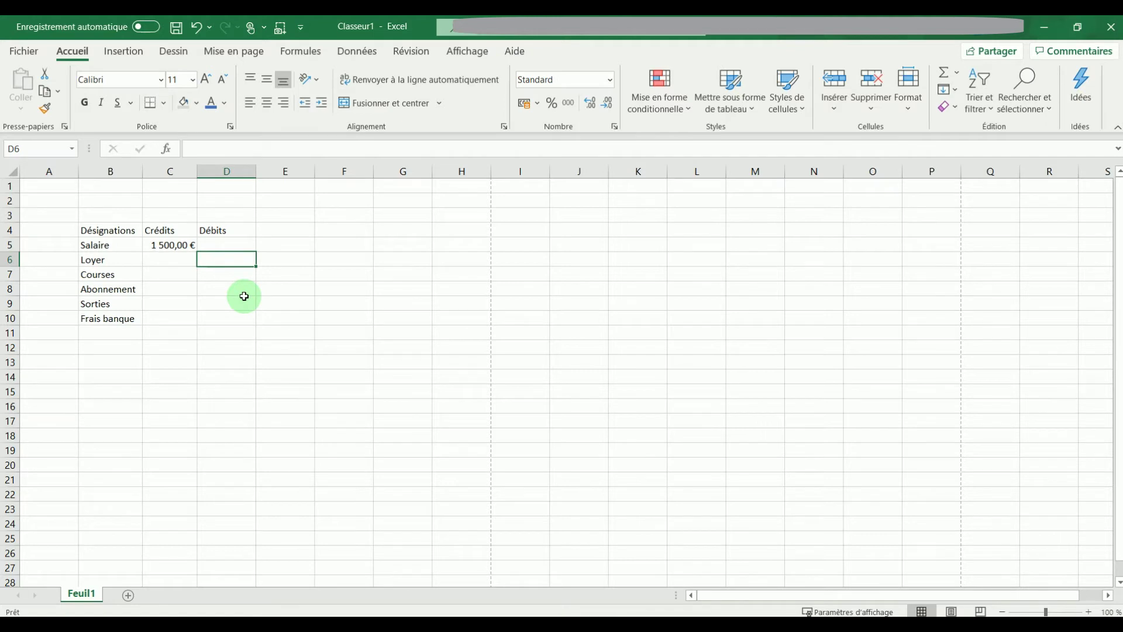
{"action": "type", "text": "750"}
{"action": "key", "text": "Return"}
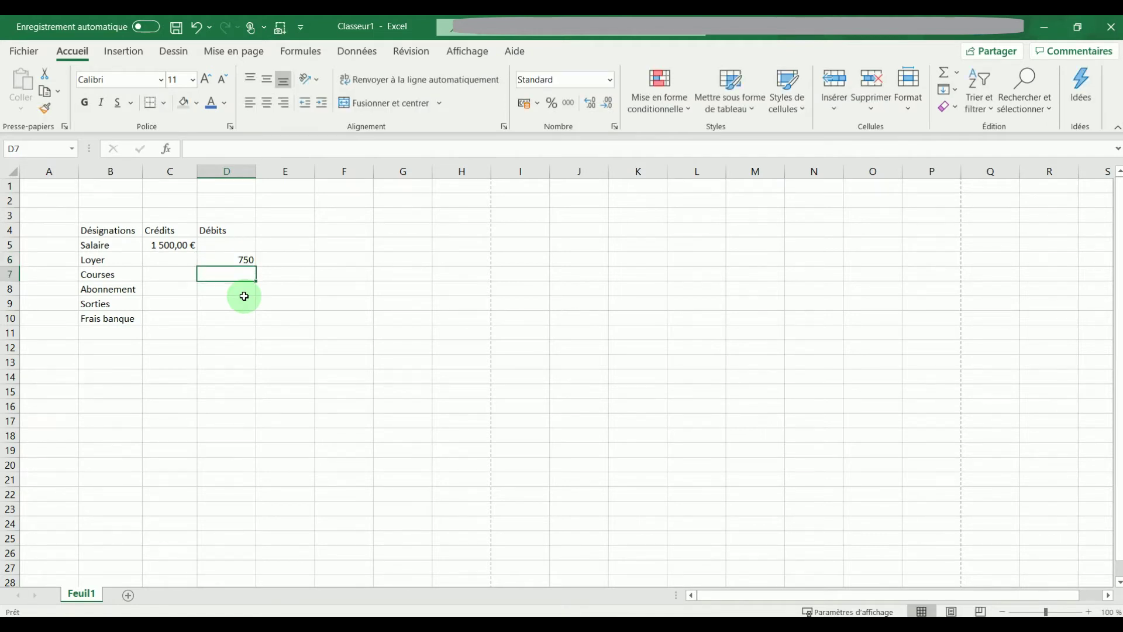
{"action": "type", "text": "350"}
{"action": "key", "text": "Return"}
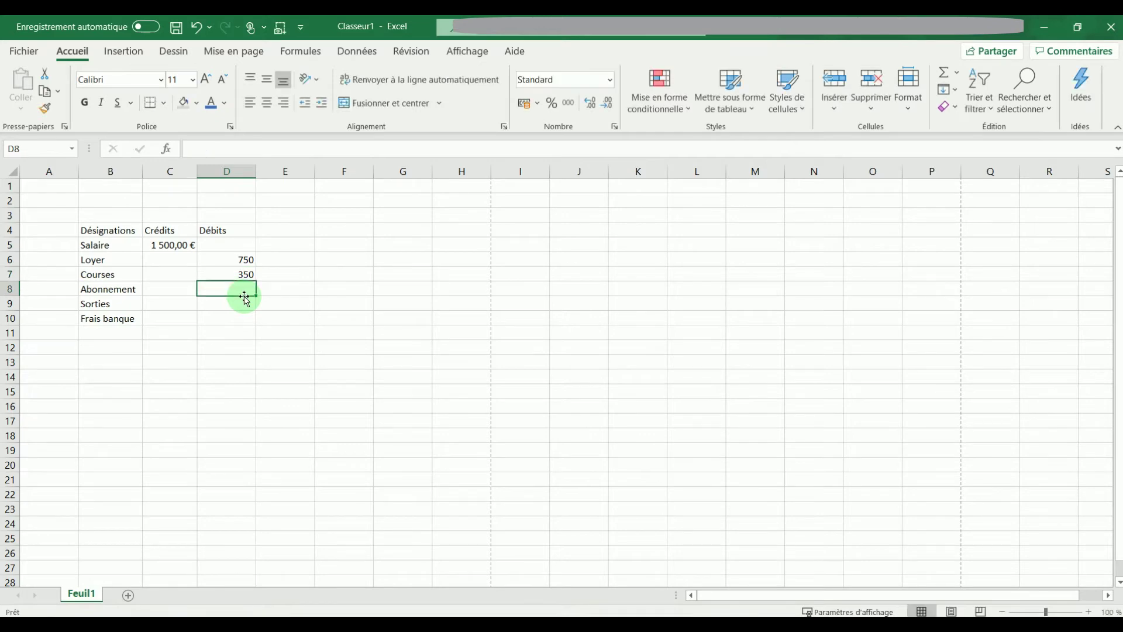
{"action": "type", "text": "120"}
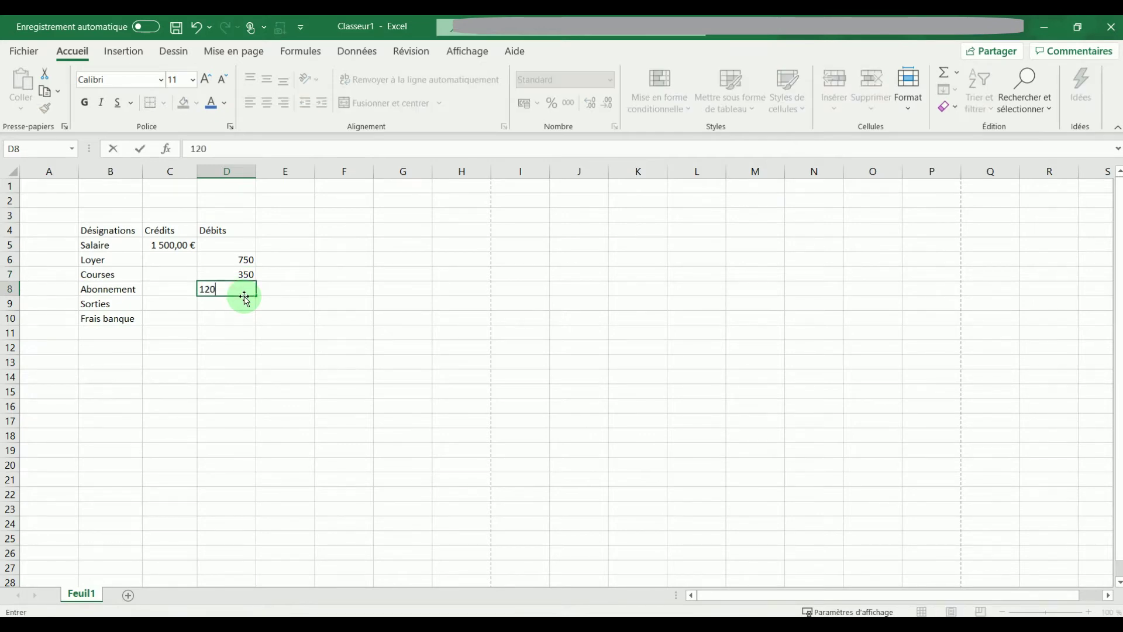
{"action": "key", "text": "Return"}
{"action": "type", "text": "100"}
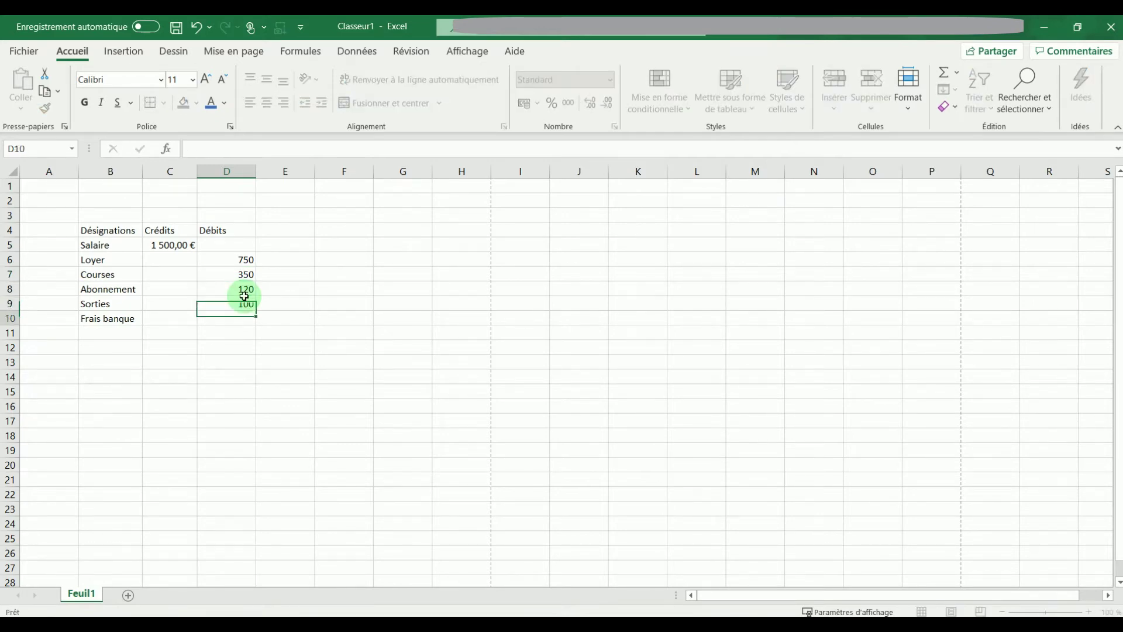
{"action": "key", "text": "Return"}
{"action": "type", "text": "50"}
{"action": "key", "text": "Return"}
Step: Format the debit column D5:D10 as Monétaire euro currency
{"action": "left_click_drag", "start_coordinate": [243, 260], "coordinate": [239, 318]}
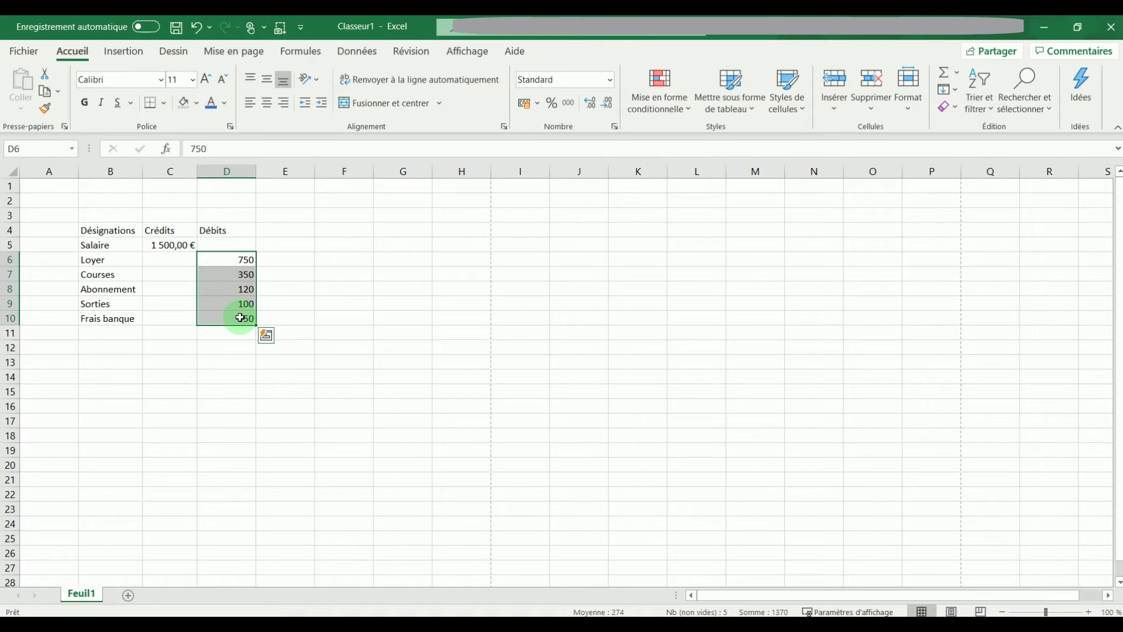
{"action": "left_click", "coordinate": [238, 244]}
{"action": "left_click_drag", "start_coordinate": [240, 283], "coordinate": [240, 319]}
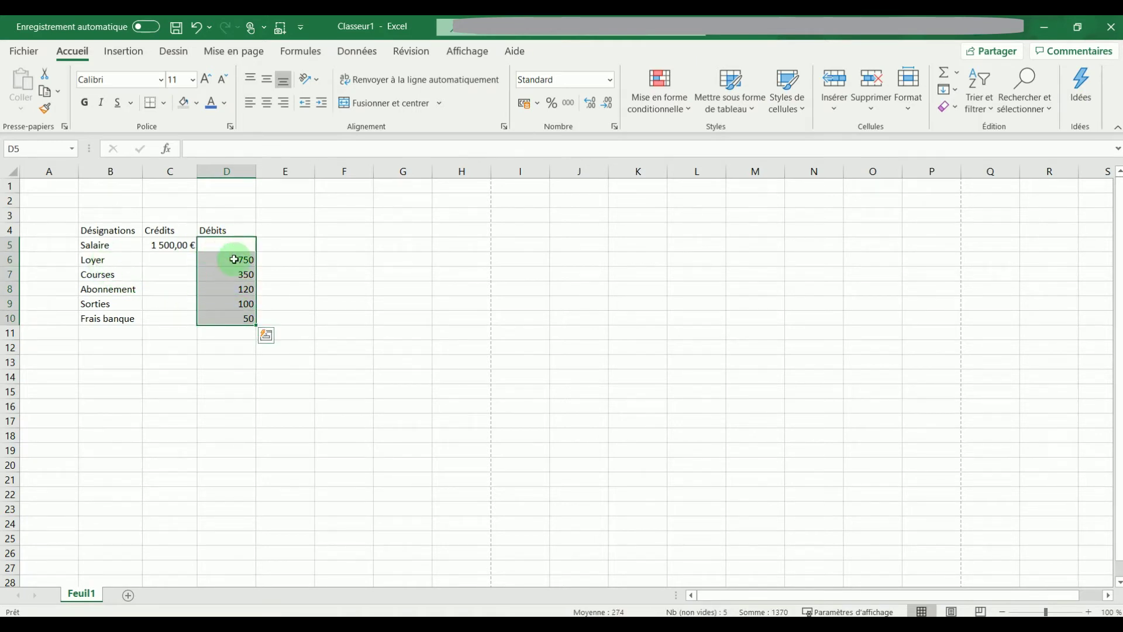
{"action": "left_click", "coordinate": [609, 79]}
{"action": "left_click", "coordinate": [588, 171]}
{"action": "left_click", "coordinate": [295, 290]}
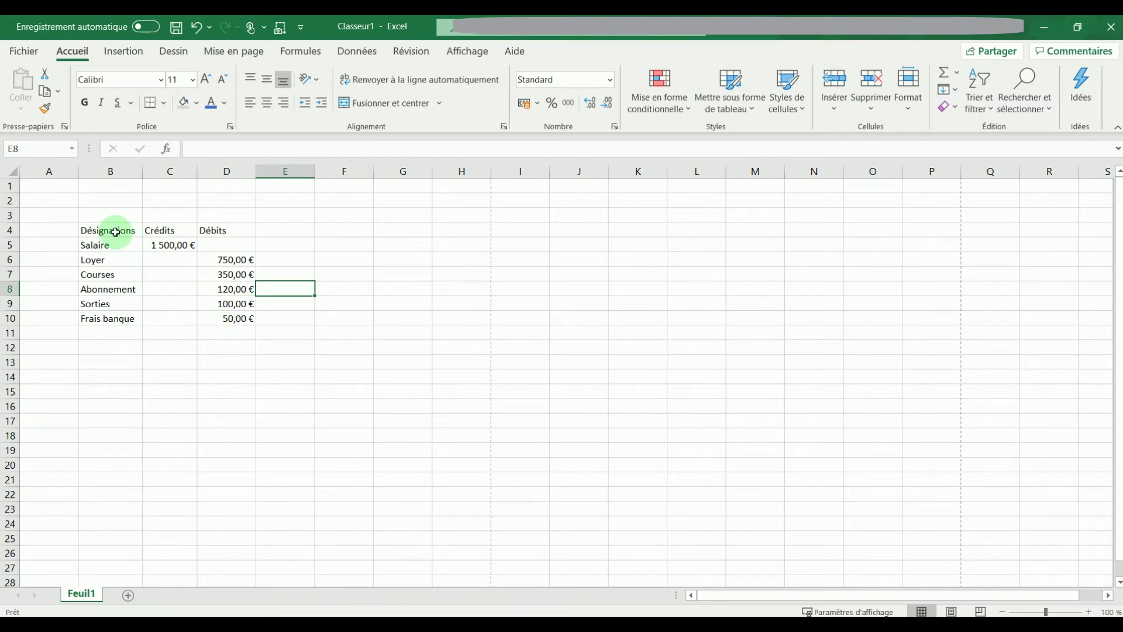
Step: Format $B$4:$D$10 as a table with a blue banded style and headers
{"action": "left_click_drag", "start_coordinate": [115, 232], "coordinate": [230, 316]}
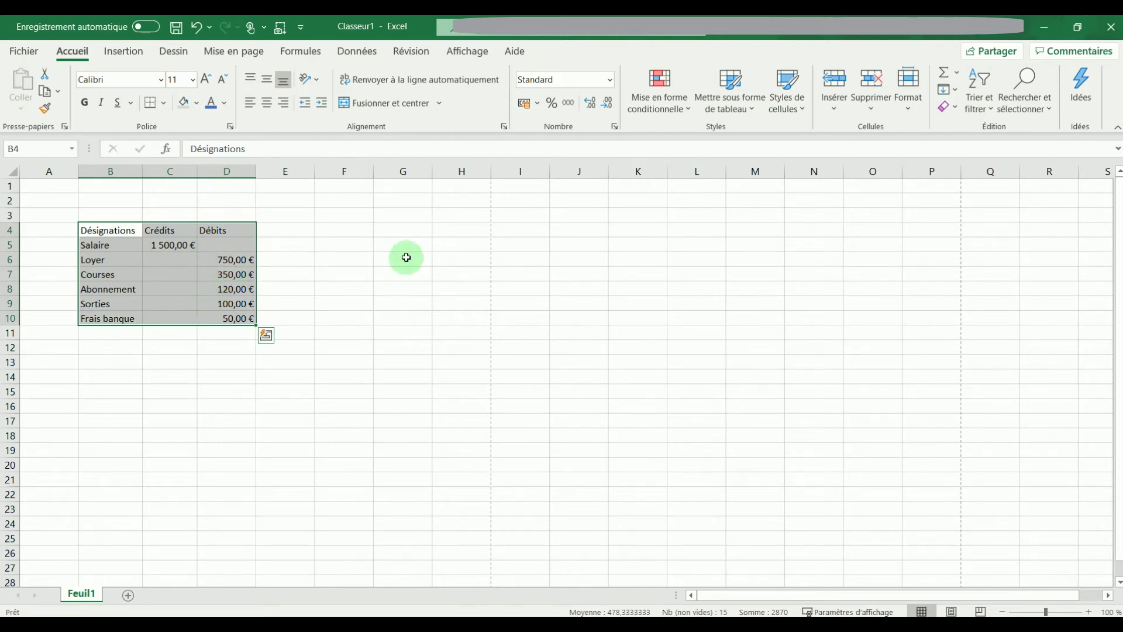
{"action": "left_click", "coordinate": [749, 111]}
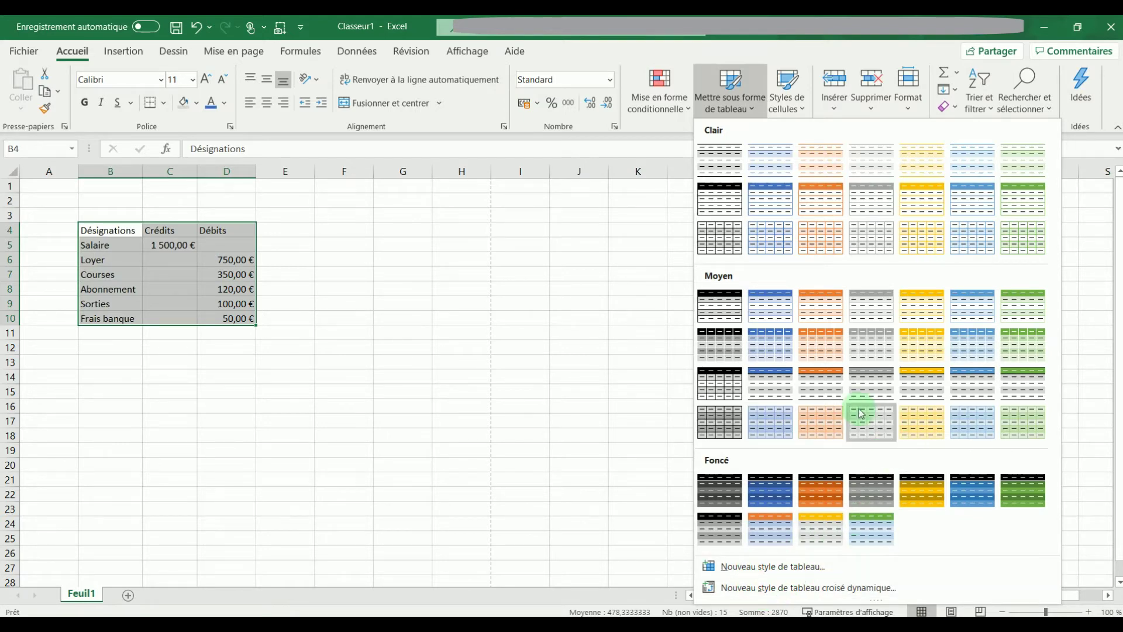
{"action": "left_click", "coordinate": [974, 313]}
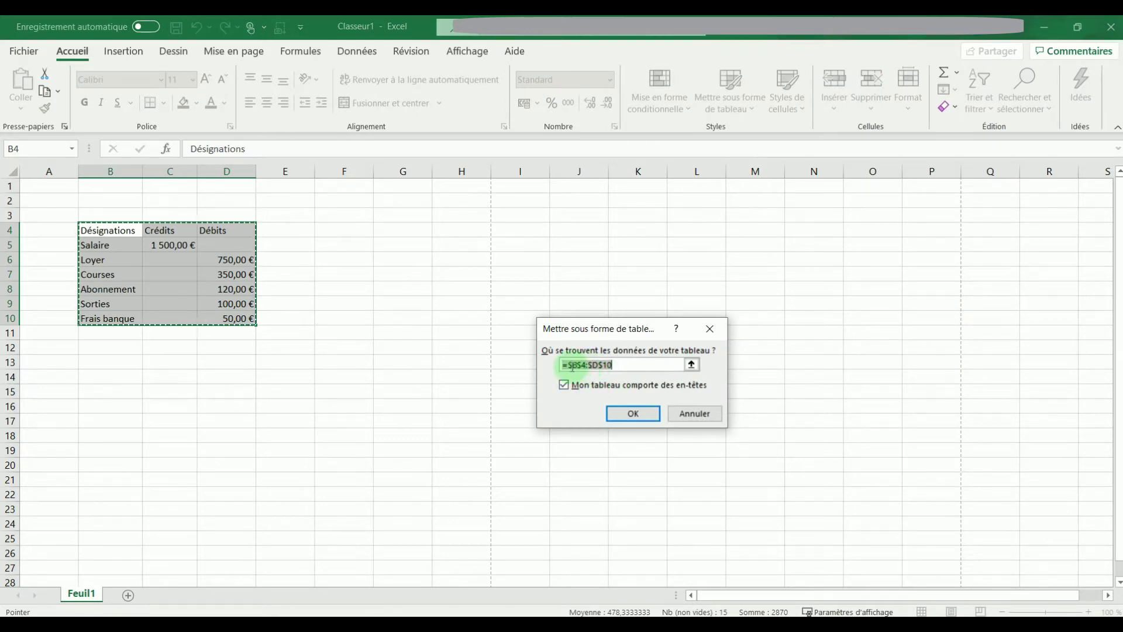
{"action": "left_click_drag", "start_coordinate": [573, 367], "coordinate": [626, 365]}
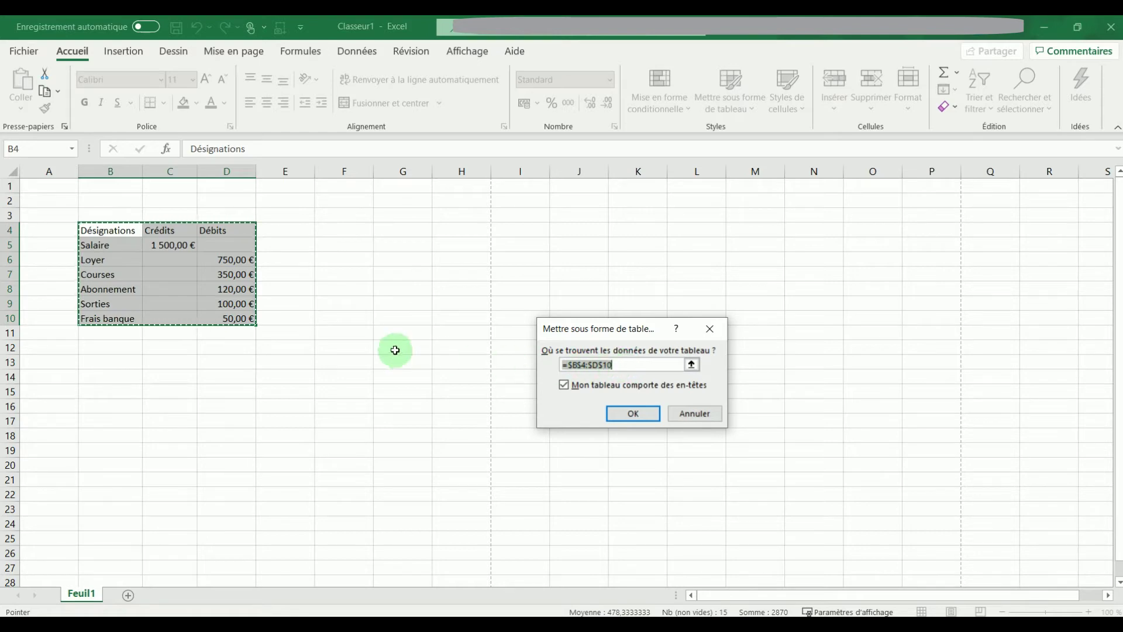
{"action": "left_click_drag", "start_coordinate": [355, 244], "coordinate": [424, 303]}
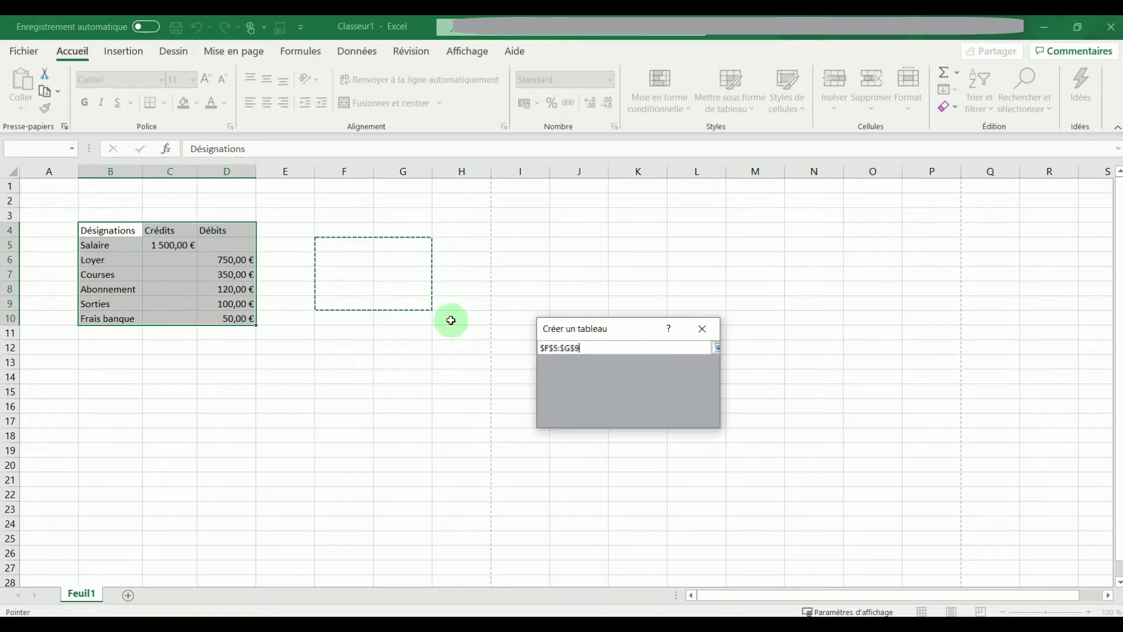
{"action": "left_click_drag", "start_coordinate": [94, 230], "coordinate": [227, 317]}
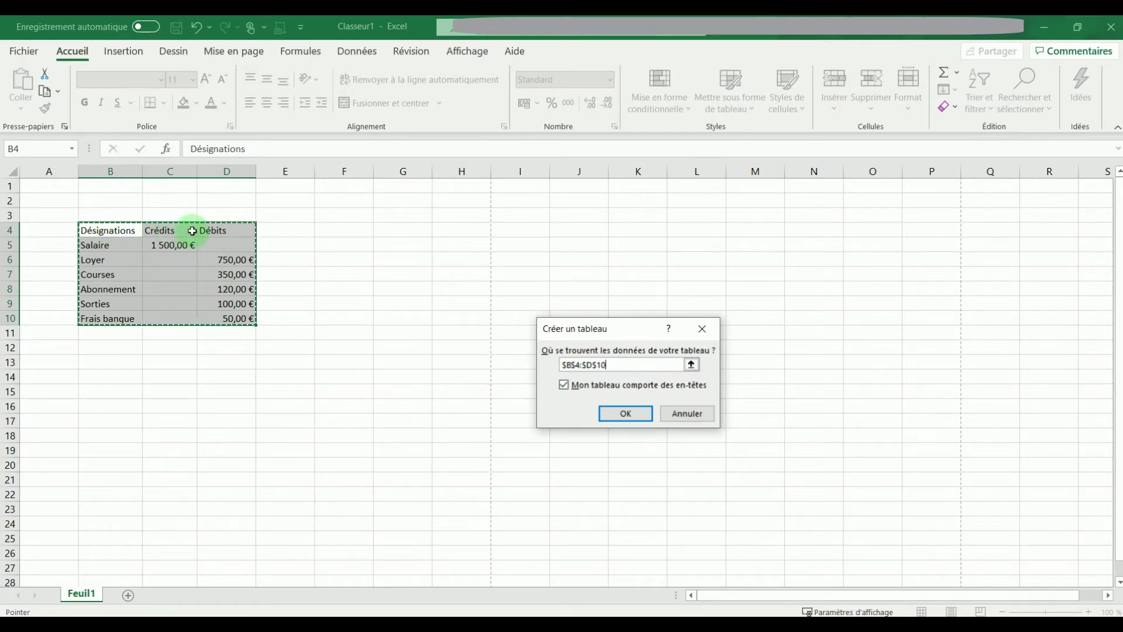
{"action": "left_click", "coordinate": [623, 414]}
{"action": "left_click", "coordinate": [326, 330]}
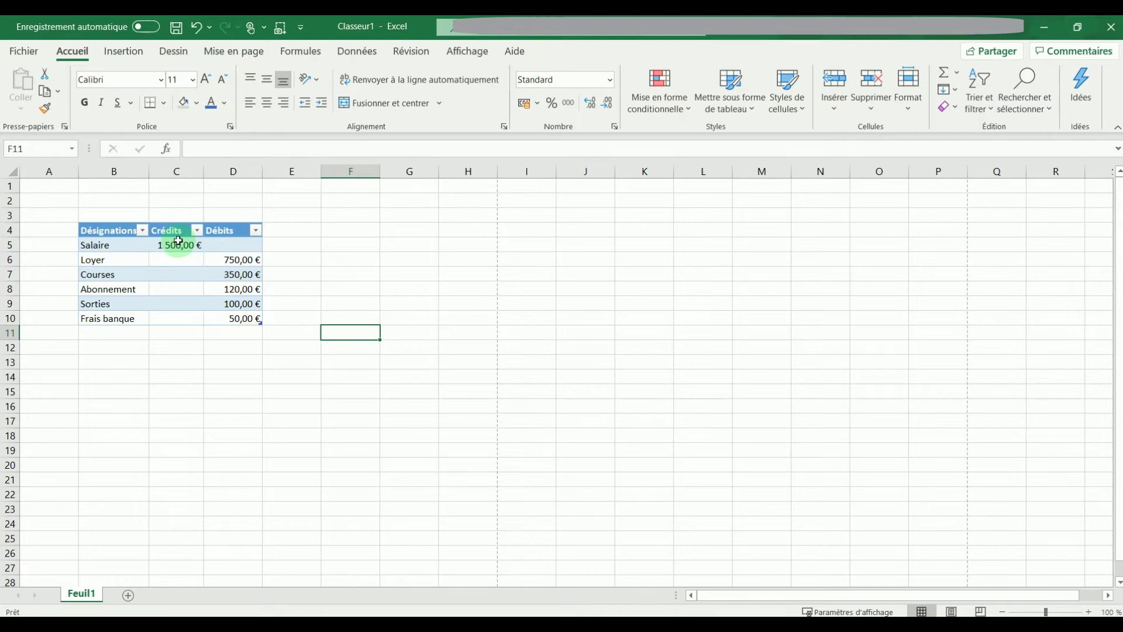
{"action": "left_click", "coordinate": [142, 231]}
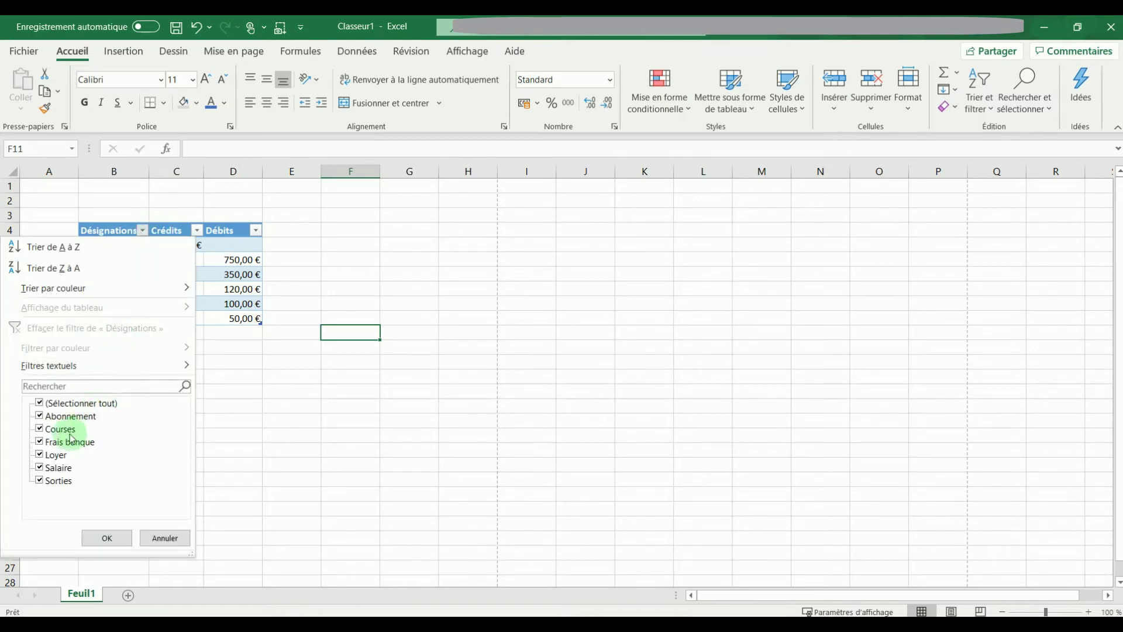
{"action": "left_click", "coordinate": [39, 416]}
{"action": "left_click", "coordinate": [39, 442]}
{"action": "left_click", "coordinate": [40, 455]}
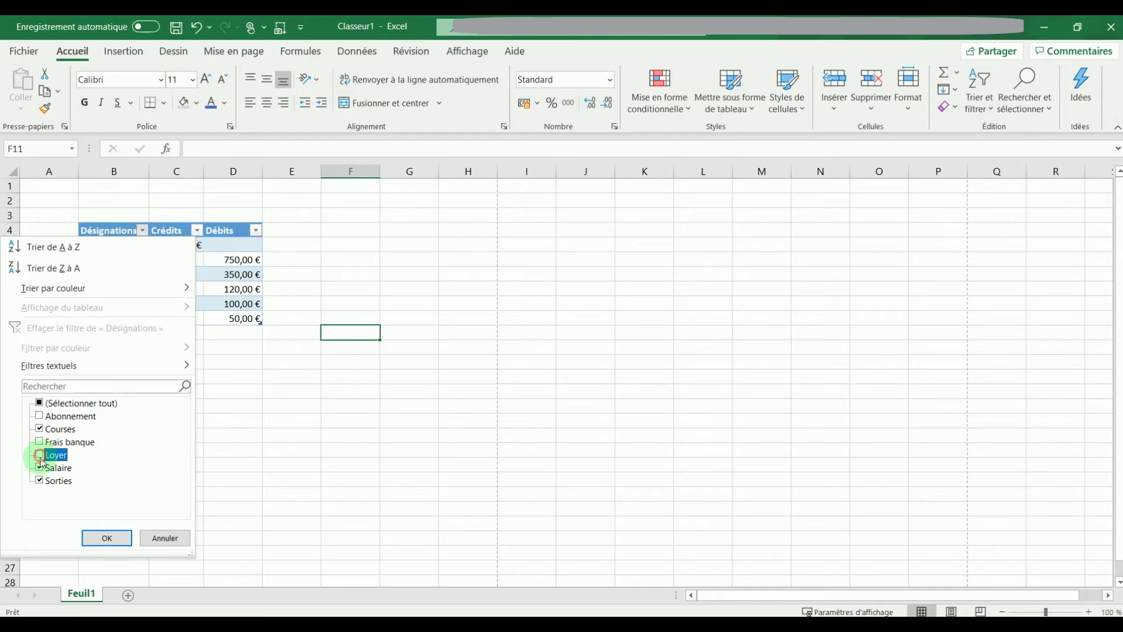
{"action": "left_click", "coordinate": [96, 537]}
{"action": "left_click", "coordinate": [214, 357]}
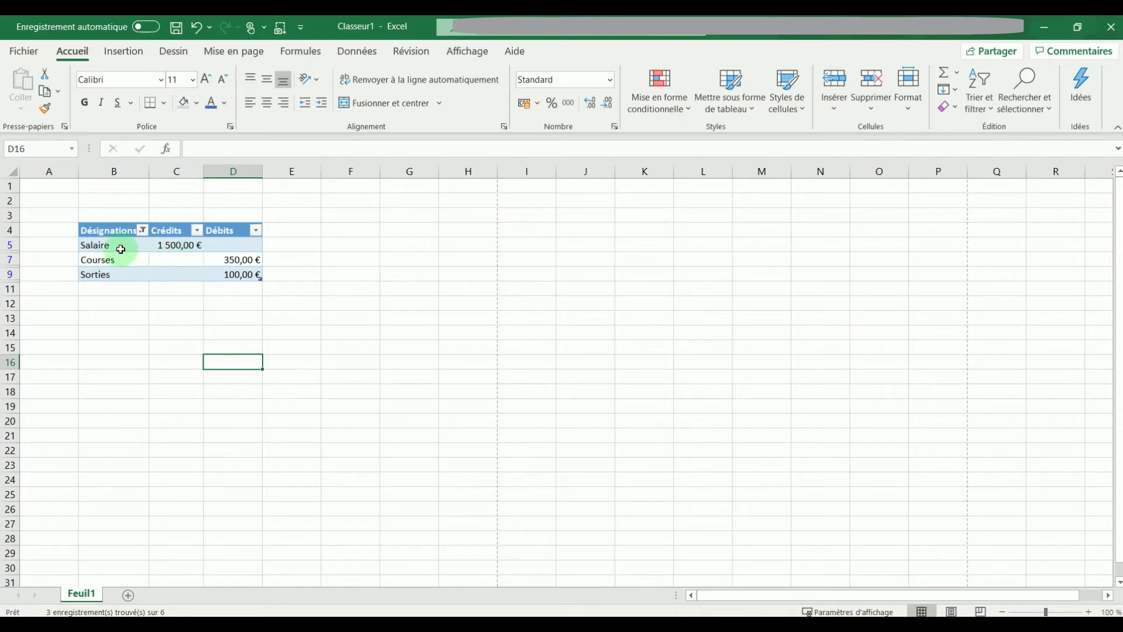
{"action": "left_click", "coordinate": [142, 229]}
{"action": "left_click", "coordinate": [67, 402]}
{"action": "left_click", "coordinate": [107, 538]}
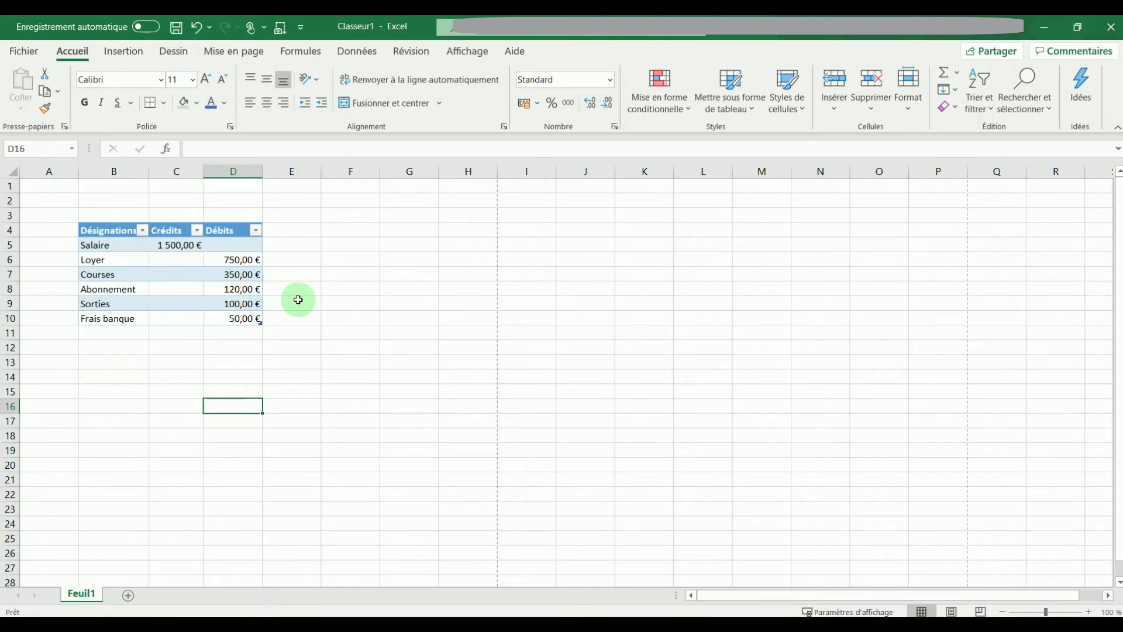
Step: Turn on the table's Ligne Total, showing a 1 370,00 € debit sum
{"action": "left_click", "coordinate": [175, 288]}
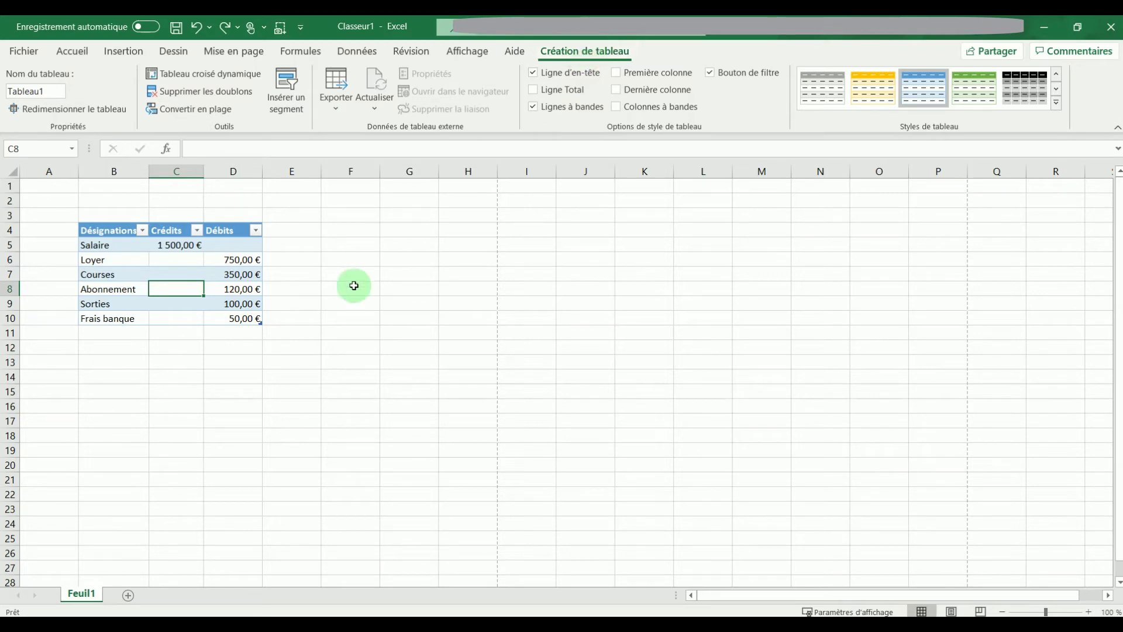
{"action": "left_click", "coordinate": [327, 303]}
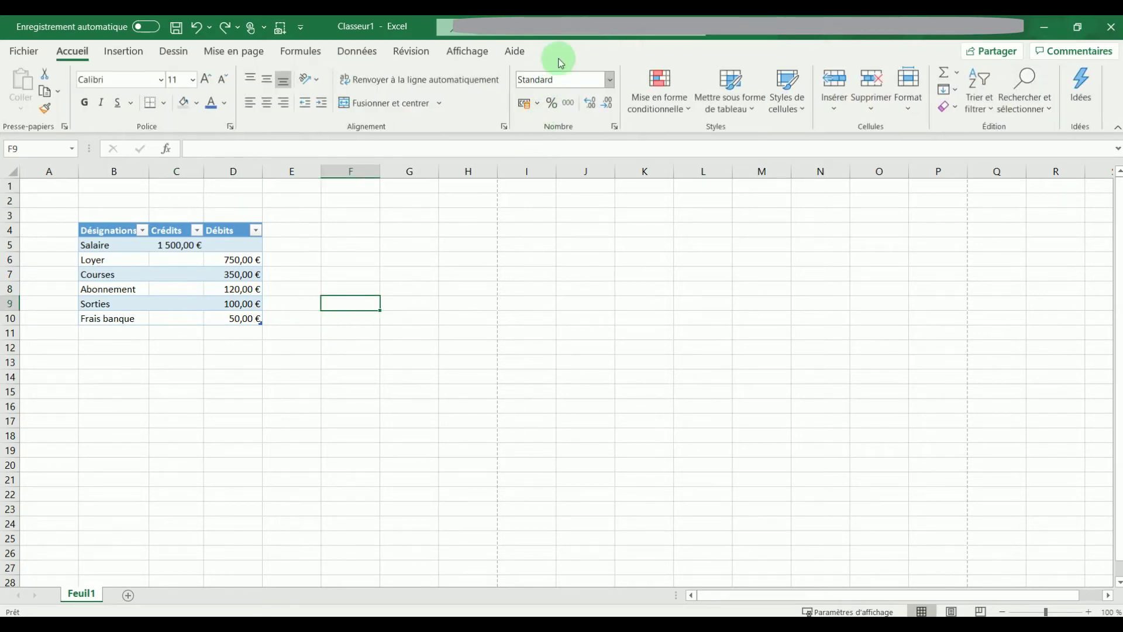
{"action": "left_click", "coordinate": [175, 275]}
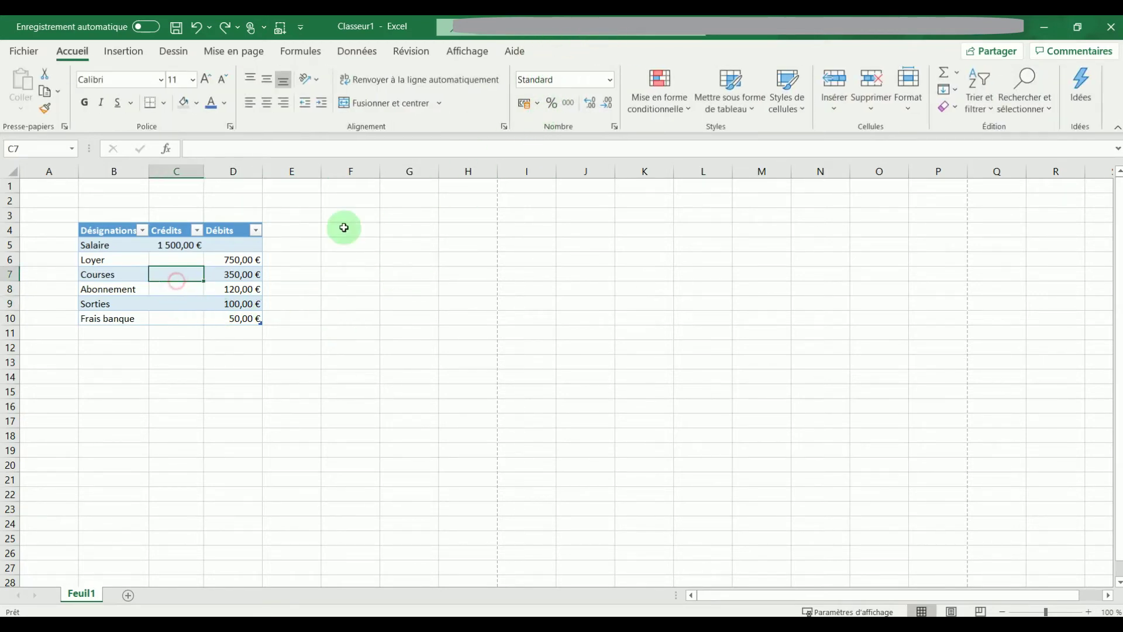
{"action": "left_click", "coordinate": [611, 52]}
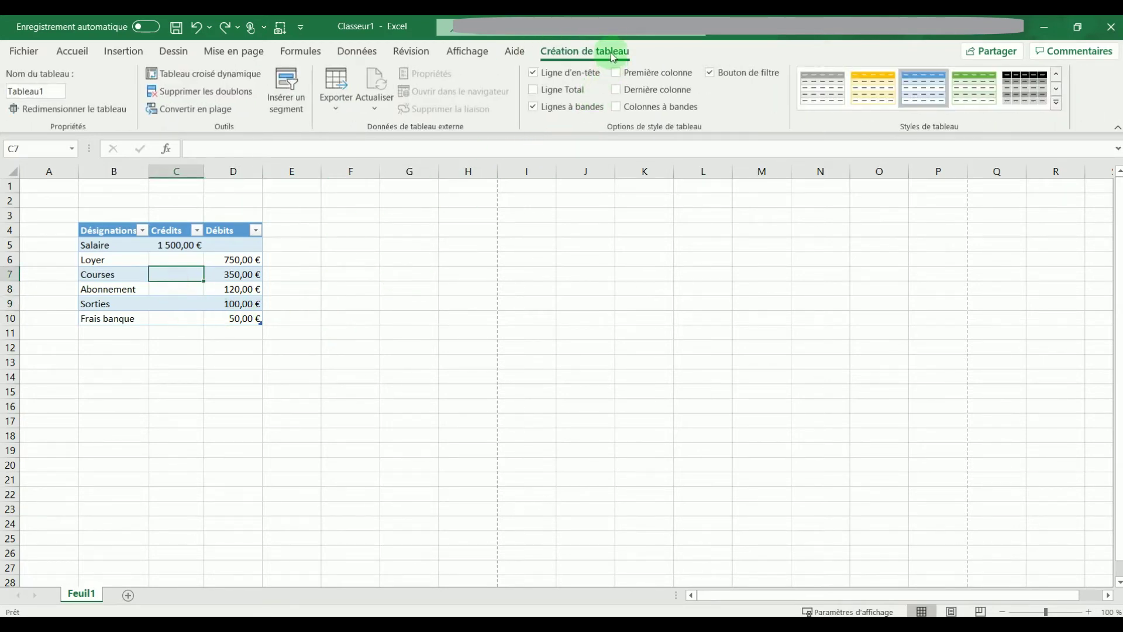
{"action": "left_click", "coordinate": [547, 93]}
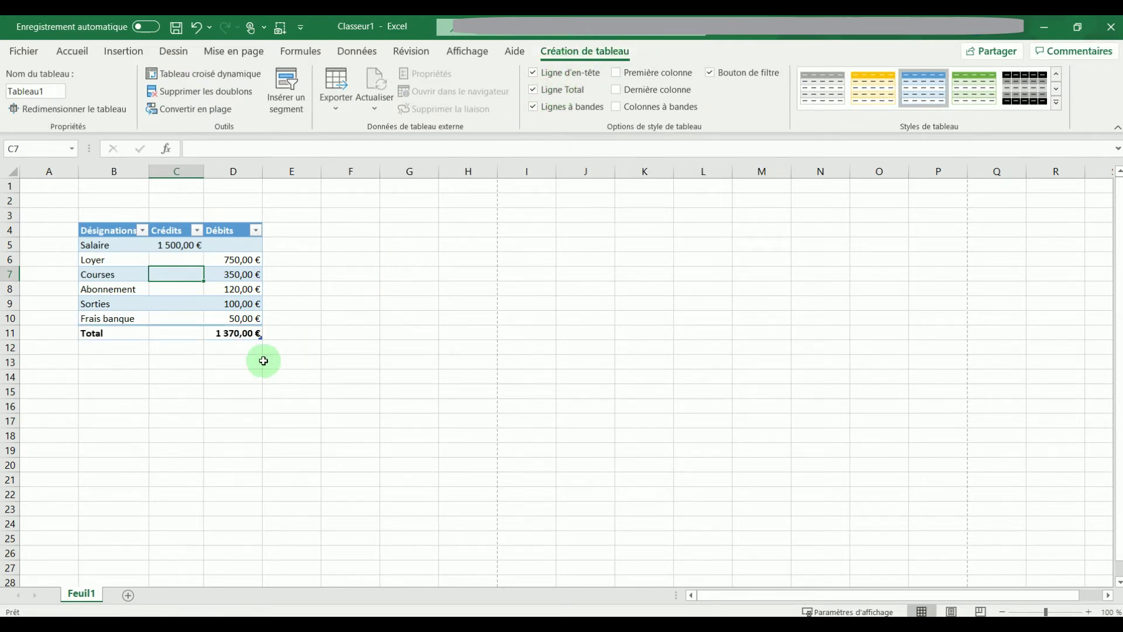
{"action": "left_click_drag", "start_coordinate": [96, 334], "coordinate": [237, 333]}
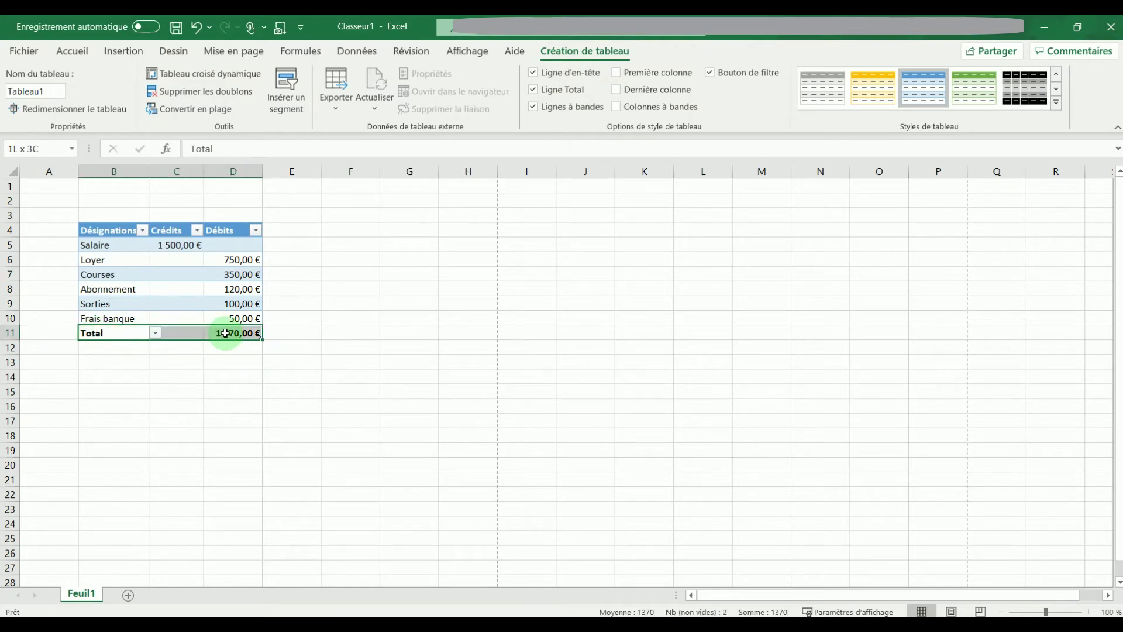
{"action": "left_click", "coordinate": [292, 361]}
{"action": "left_click", "coordinate": [233, 337]}
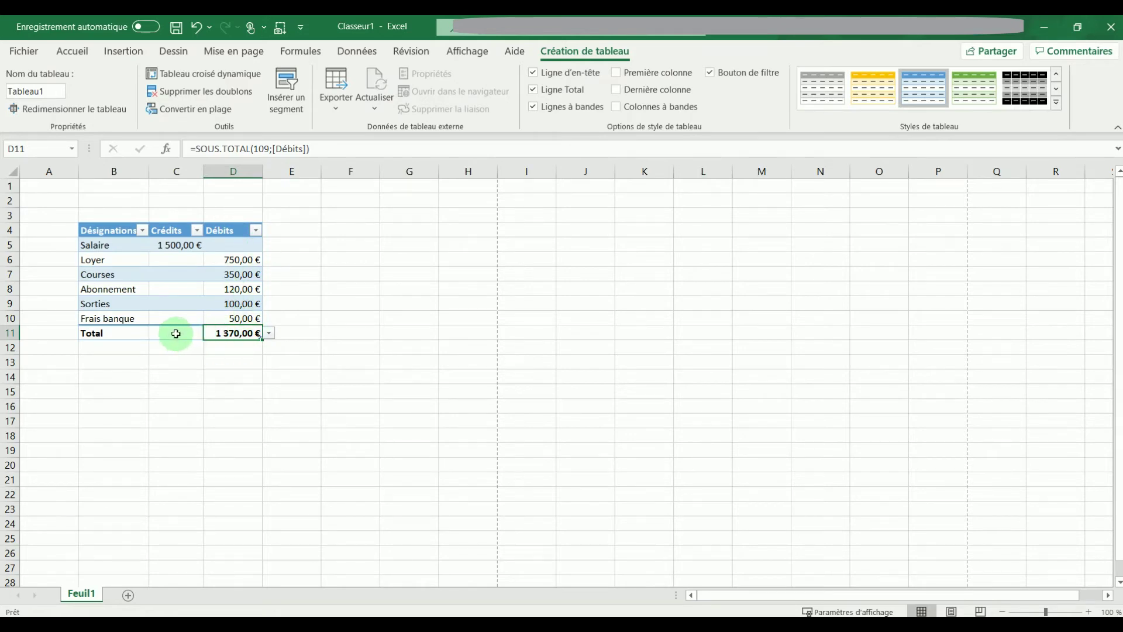
Step: Insert a blank table row above Salaire
{"action": "right_click", "coordinate": [10, 246]}
{"action": "left_click", "coordinate": [63, 367]}
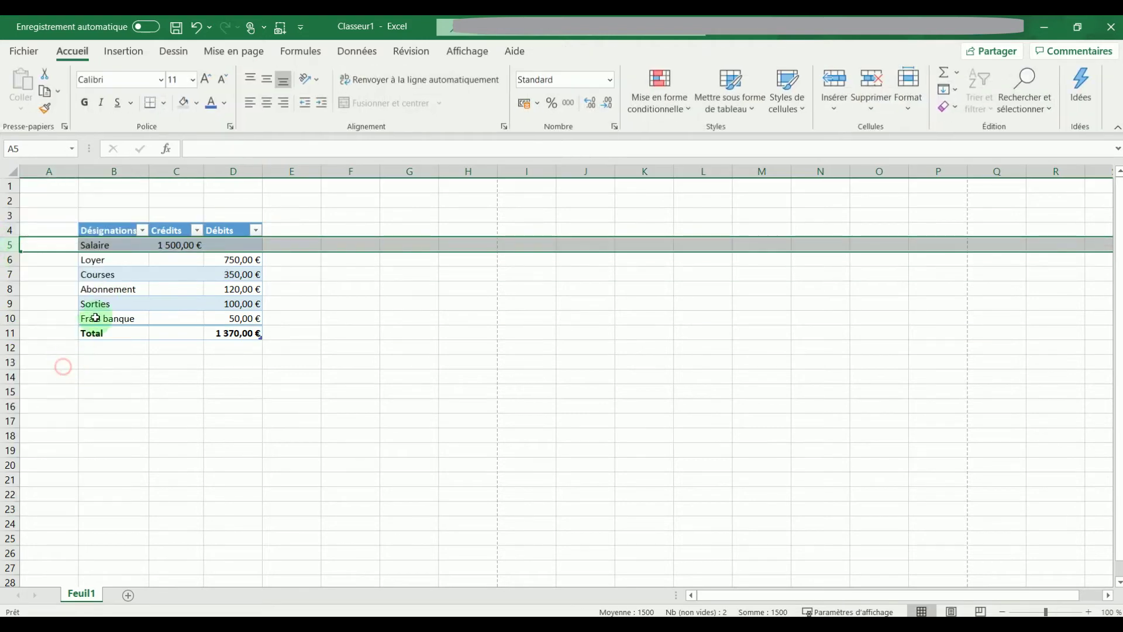
{"action": "left_click", "coordinate": [119, 247]}
Step: Fill the new row with Loyer and a 500 credit
{"action": "type", "text": "Loyer"}
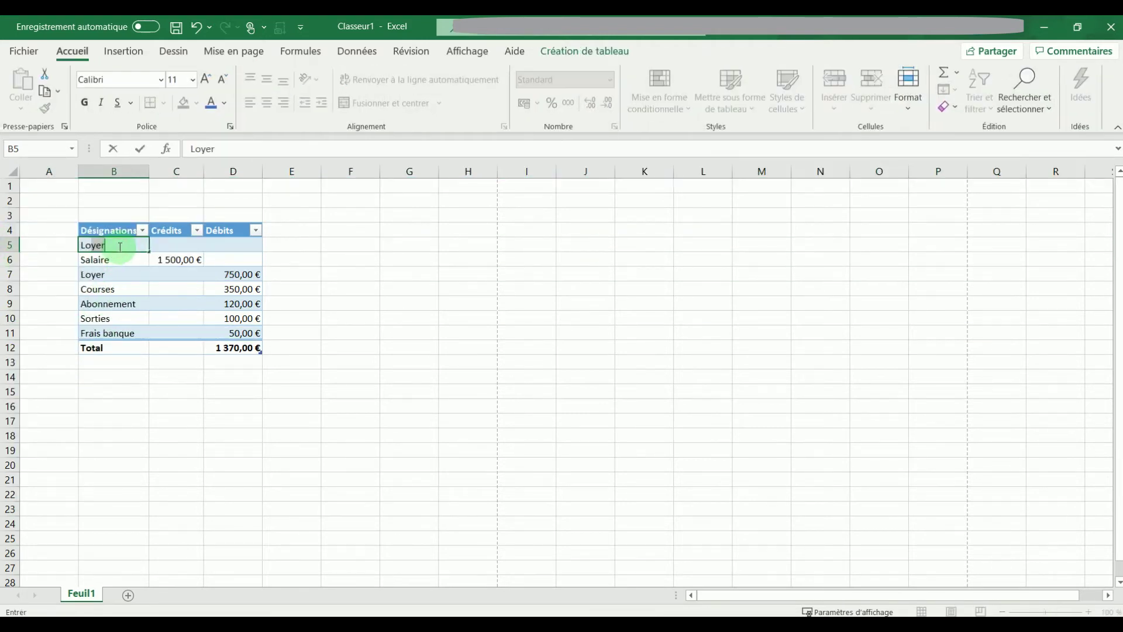
{"action": "left_click", "coordinate": [175, 248]}
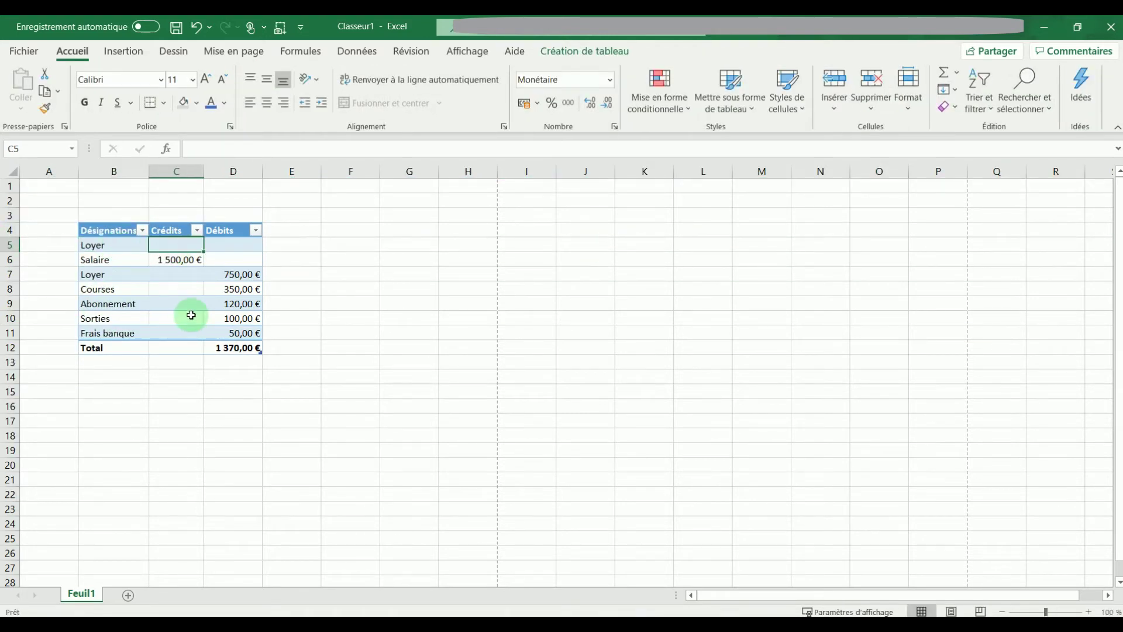
{"action": "type", "text": "500"}
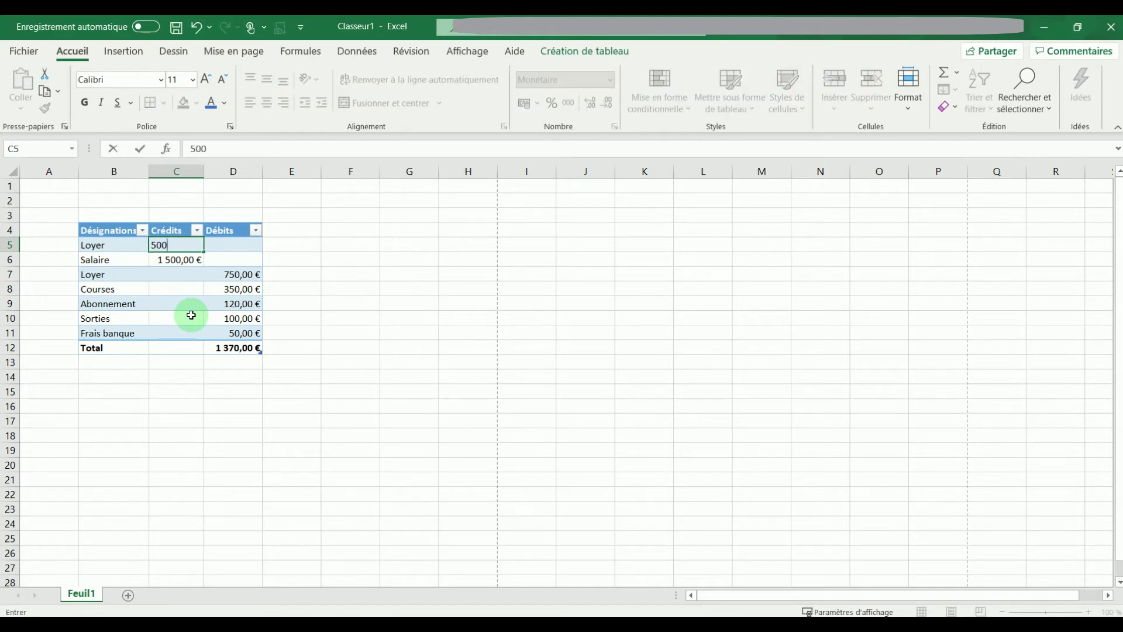
{"action": "key", "text": "Return"}
{"action": "left_click_drag", "start_coordinate": [179, 244], "coordinate": [178, 260]}
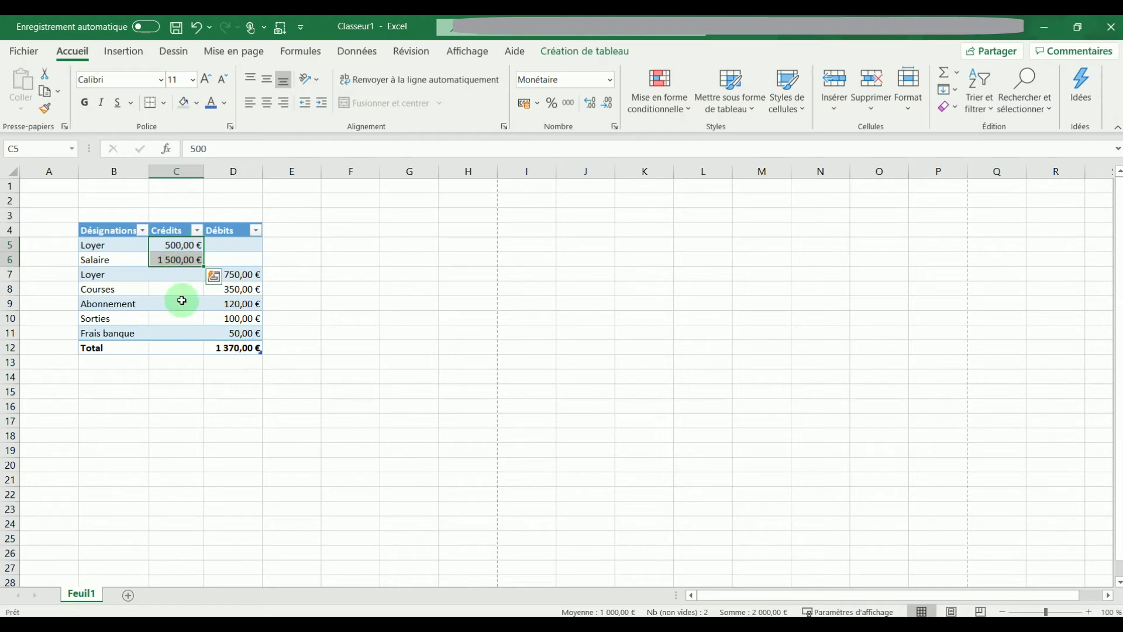
Step: AutoSum the Crédits total row to 2 000,00 € and format it as currency
{"action": "left_click", "coordinate": [174, 346]}
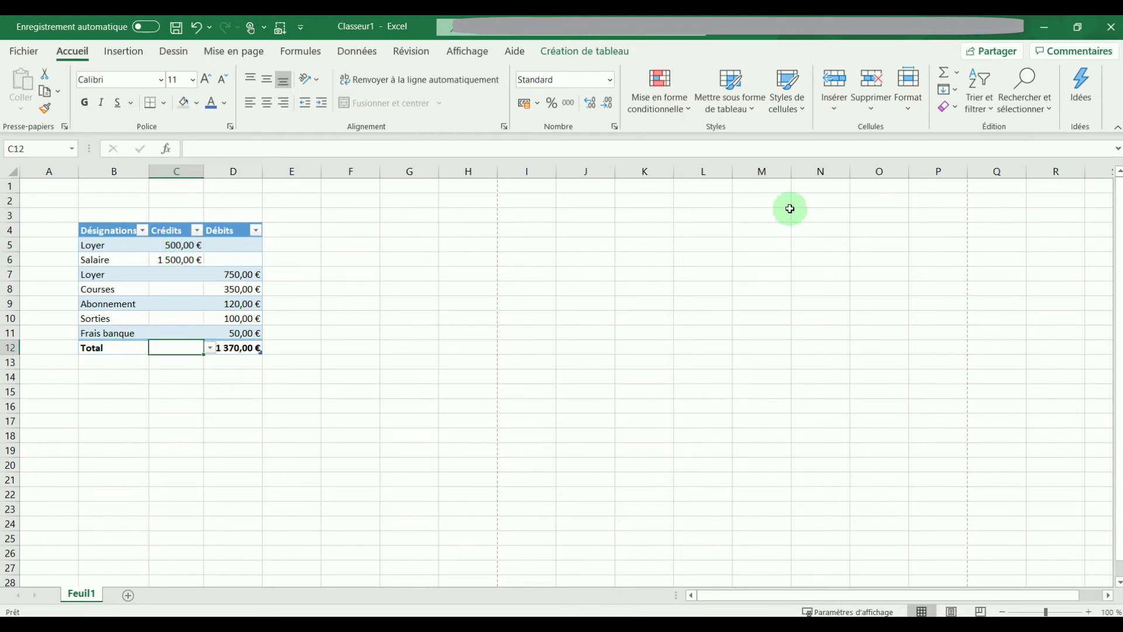
{"action": "left_click", "coordinate": [946, 78]}
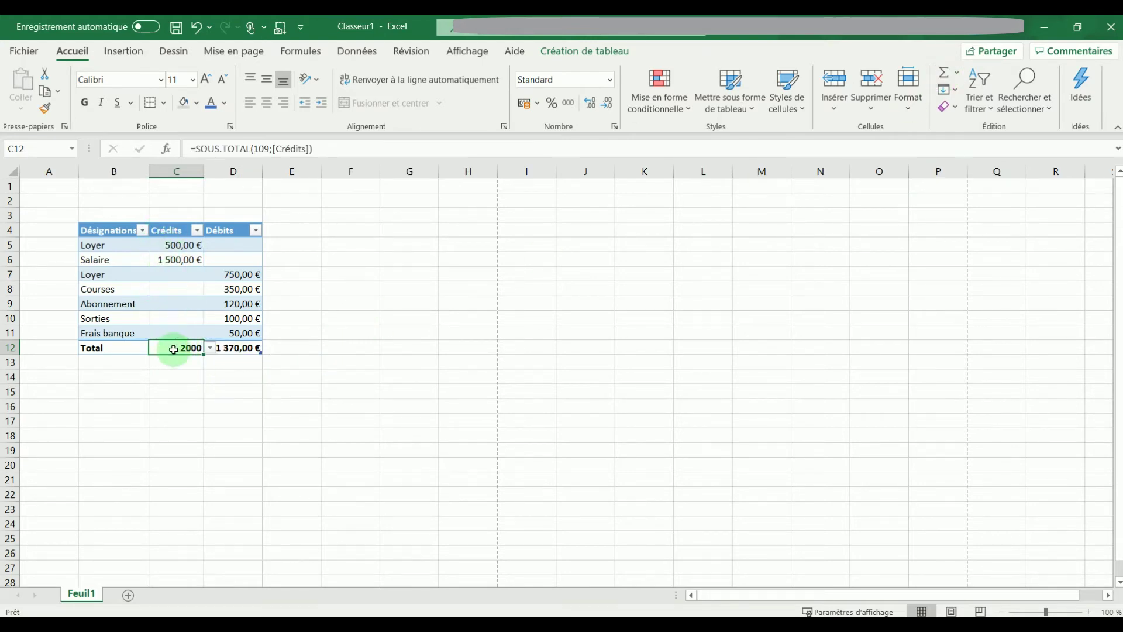
{"action": "left_click", "coordinate": [179, 386]}
{"action": "left_click", "coordinate": [184, 350]}
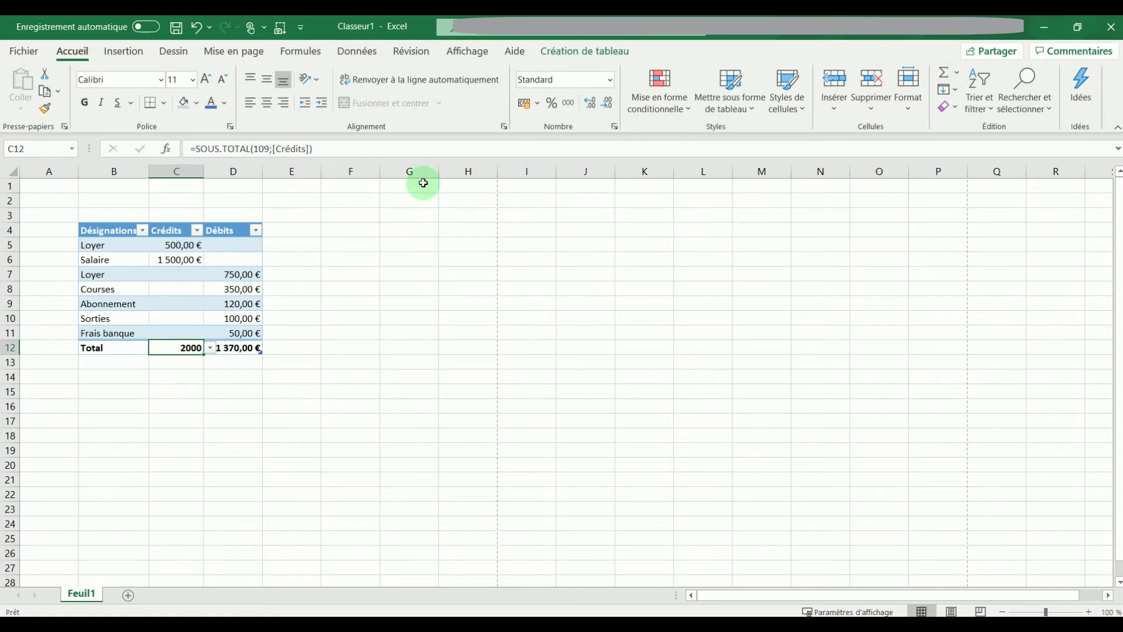
{"action": "left_click", "coordinate": [610, 80]}
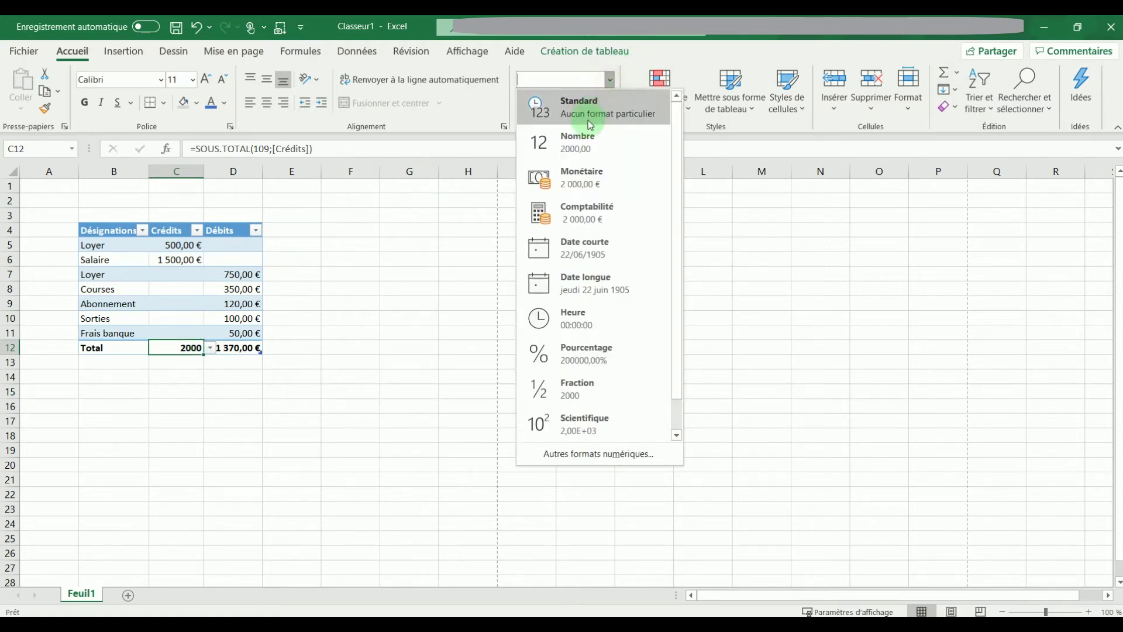
{"action": "left_click", "coordinate": [579, 179]}
{"action": "left_click", "coordinate": [328, 318]}
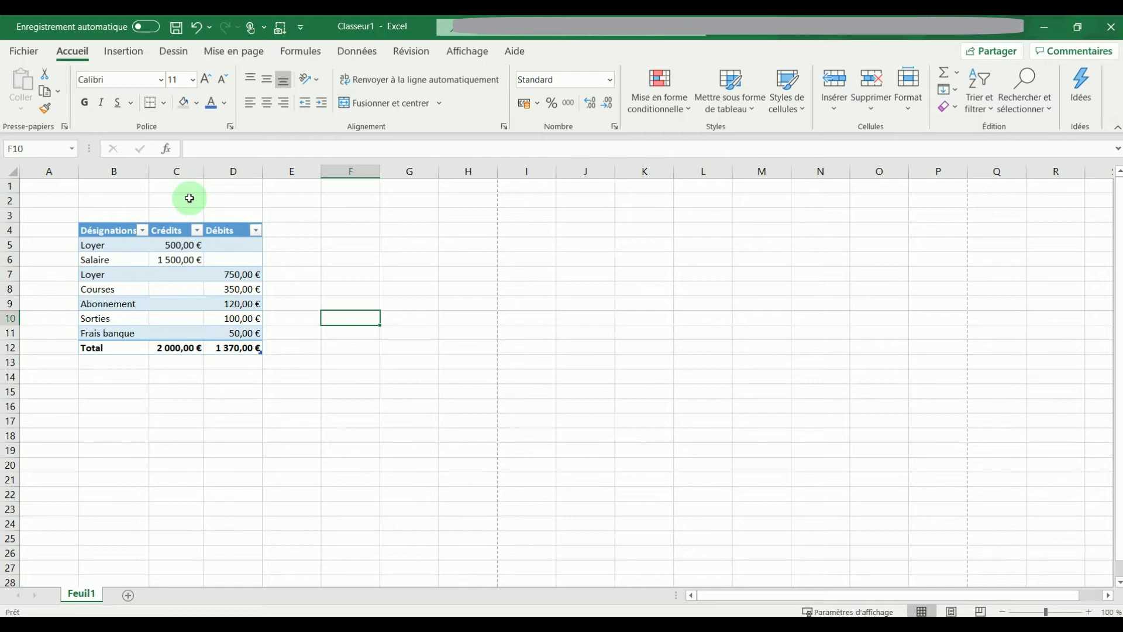
{"action": "left_click", "coordinate": [383, 320]}
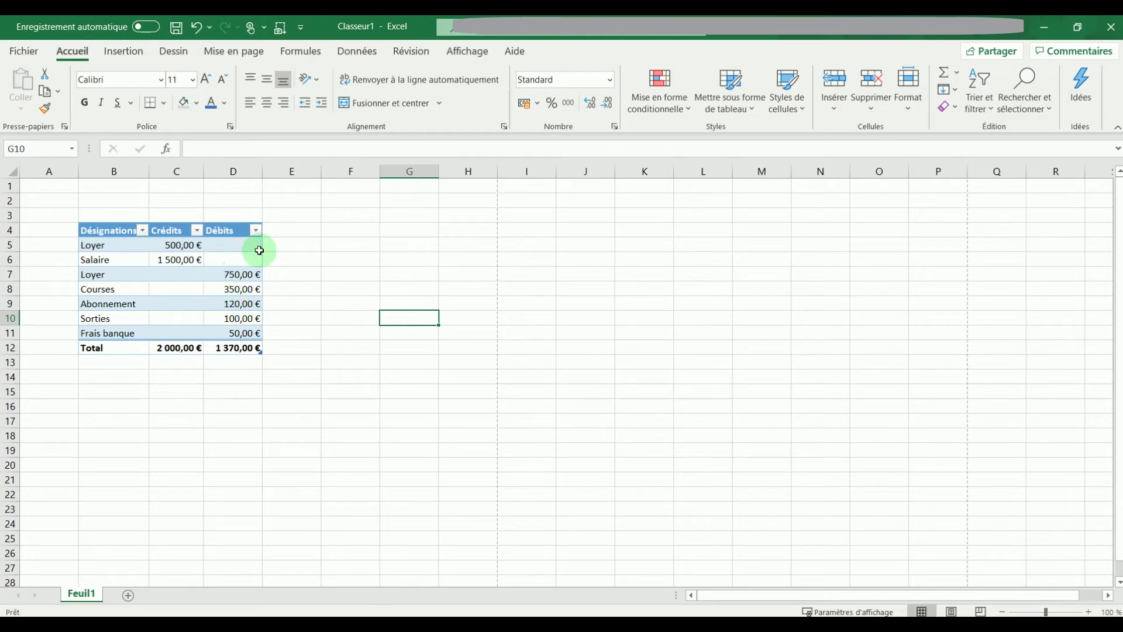
Step: Insert a table column right of Débits and name its header 'Total'
{"action": "left_click", "coordinate": [239, 230]}
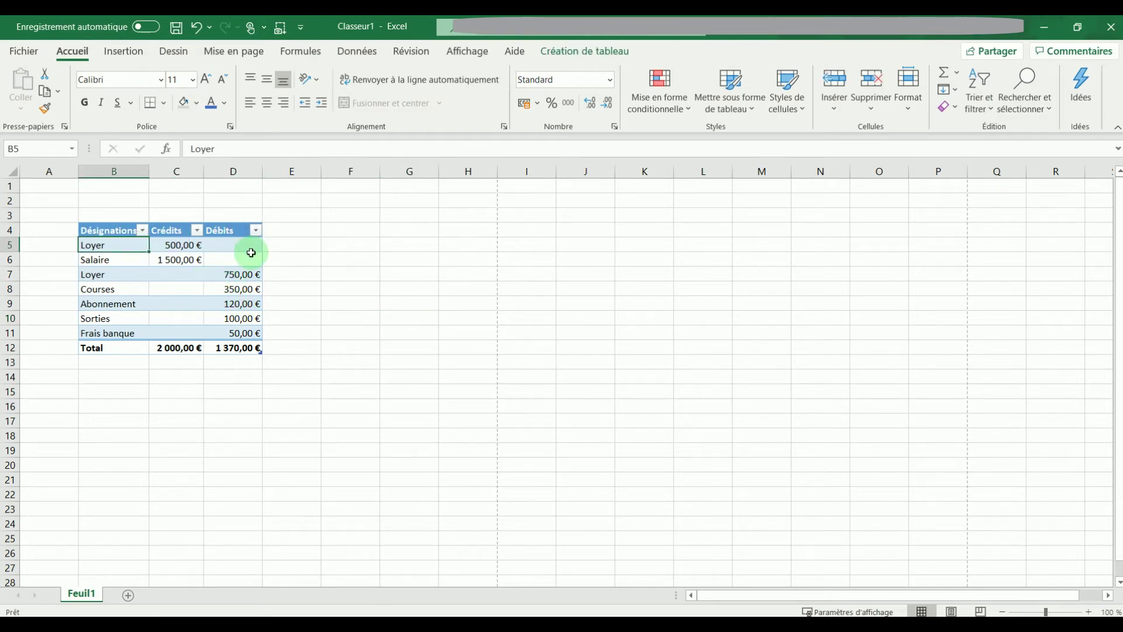
{"action": "left_click", "coordinate": [228, 231]}
{"action": "right_click", "coordinate": [229, 231]}
{"action": "mouse_move", "coordinate": [364, 323]}
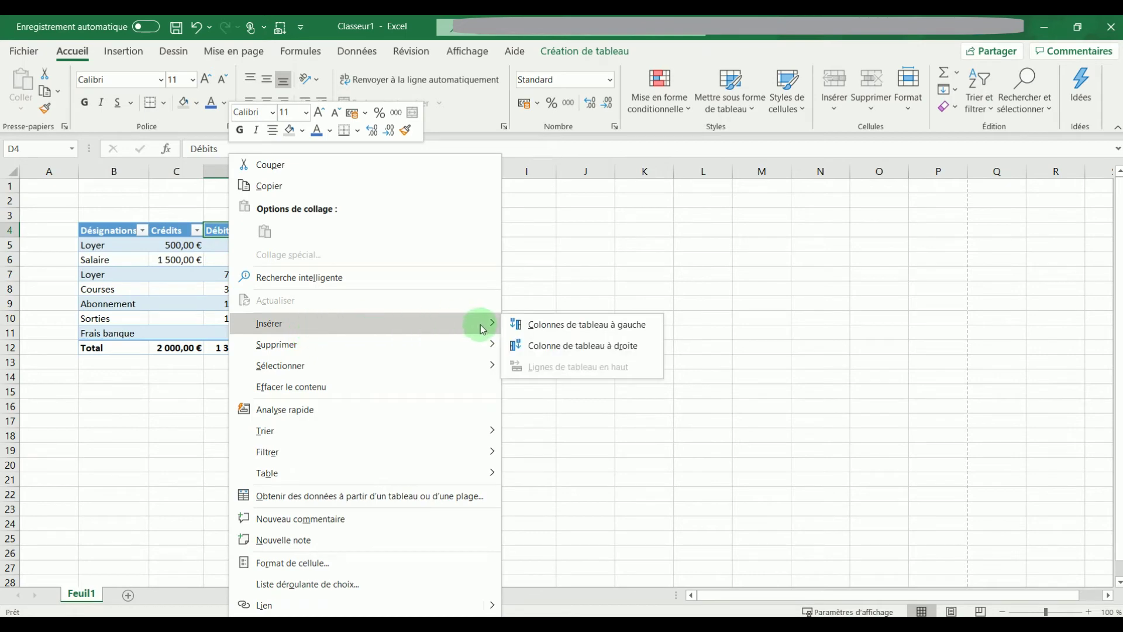
{"action": "left_click", "coordinate": [588, 346]}
{"action": "left_click", "coordinate": [287, 230]}
{"action": "type", "text": "Ta"}
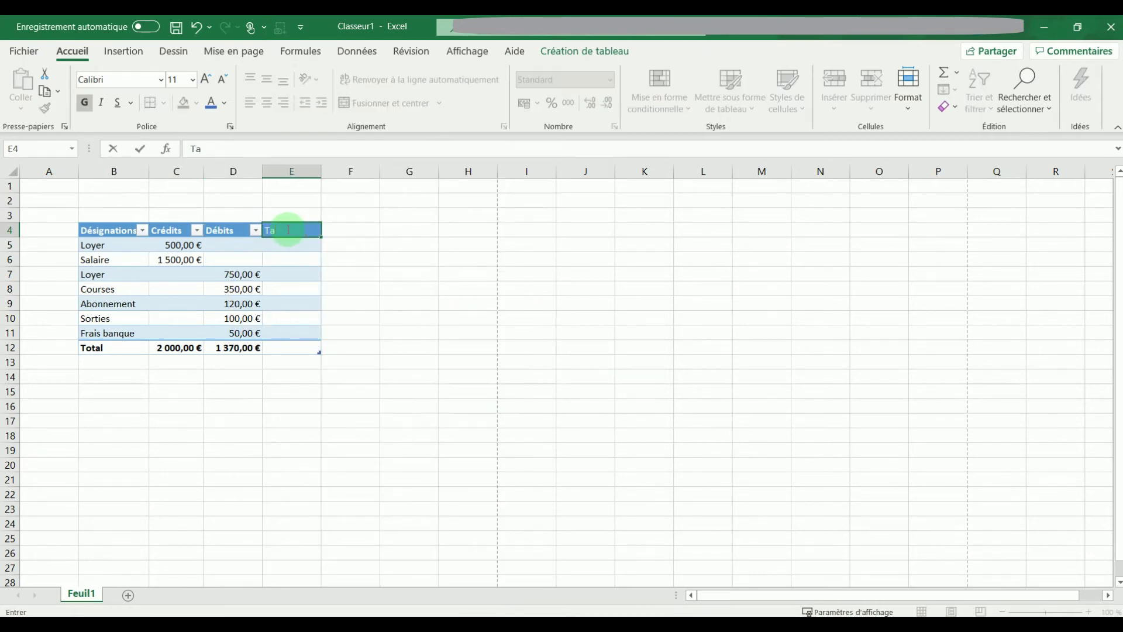
{"action": "key", "text": "Return"}
{"action": "left_click", "coordinate": [298, 231]}
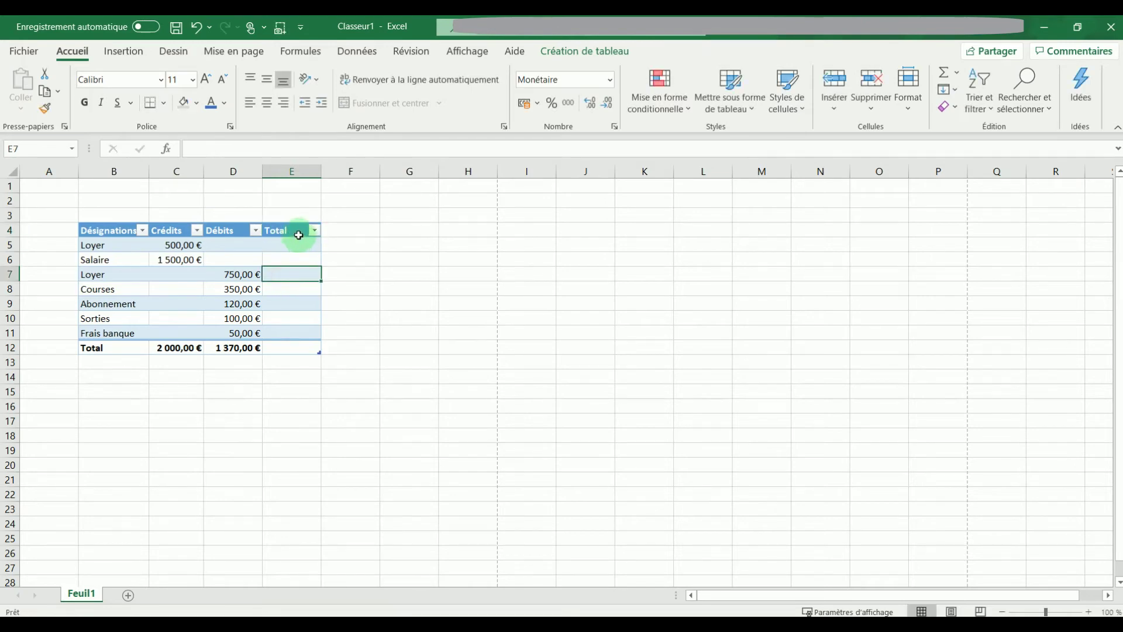
{"action": "left_click", "coordinate": [350, 362]}
{"action": "left_click", "coordinate": [296, 348]}
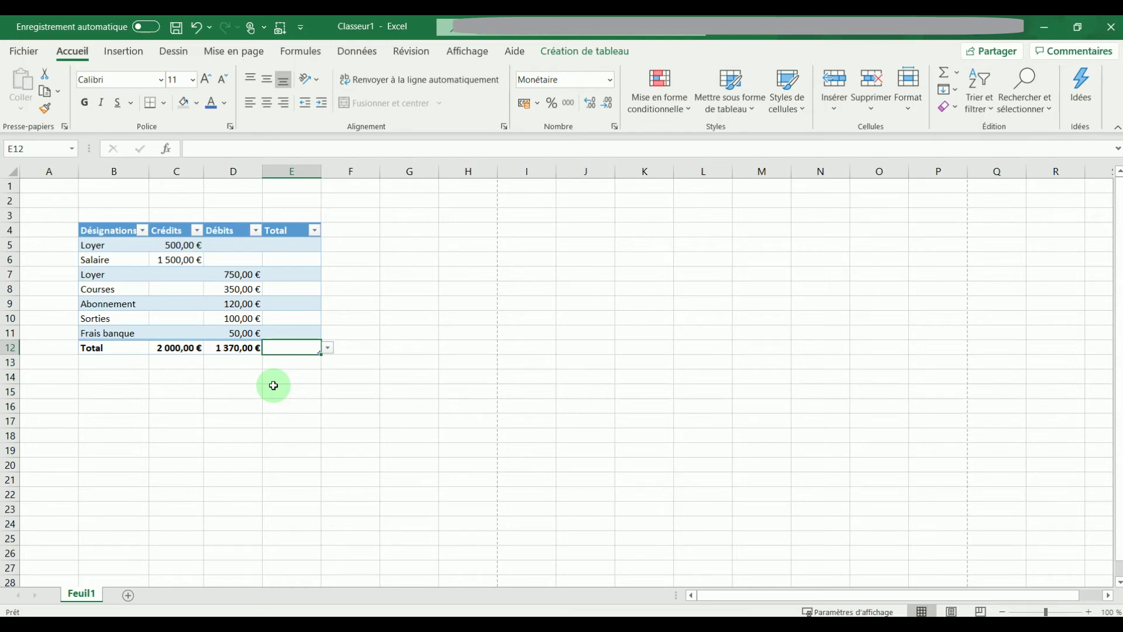
Step: Enter a SOMME formula in E12 subtracting the debits total from the credits total: 630,00 €
{"action": "type", "text": "="}
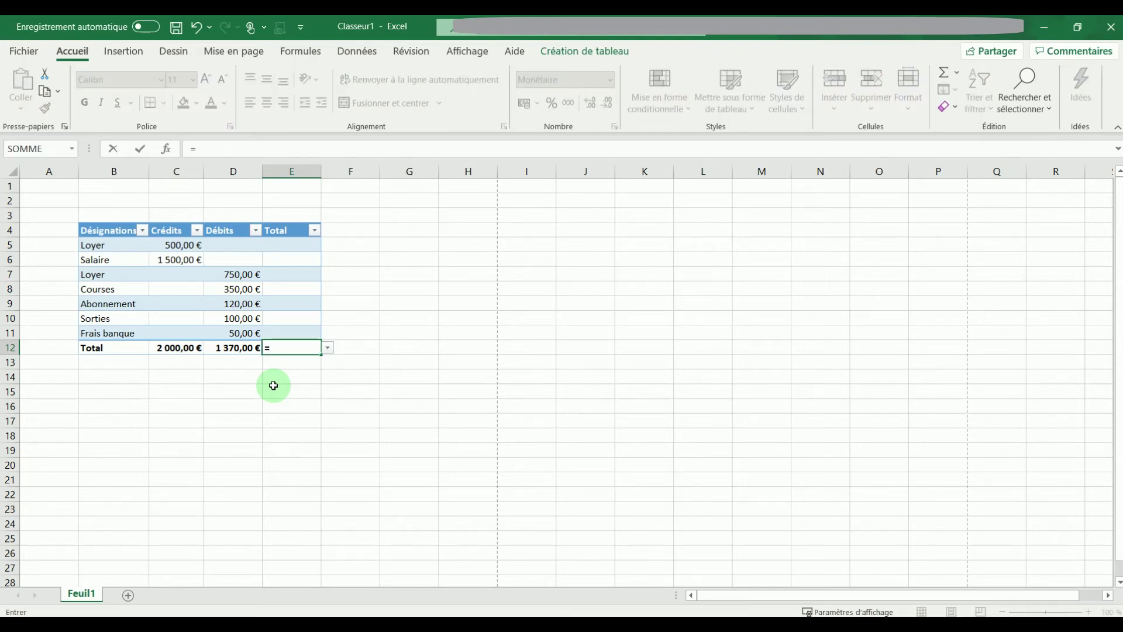
{"action": "type", "text": "so"}
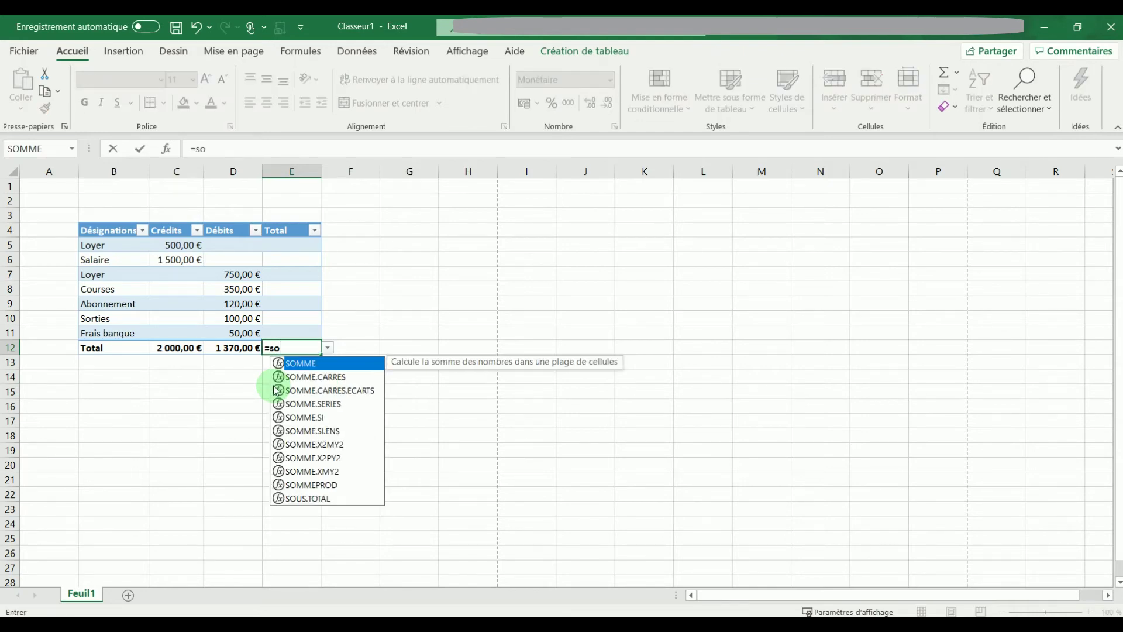
{"action": "type", "text": "mme"}
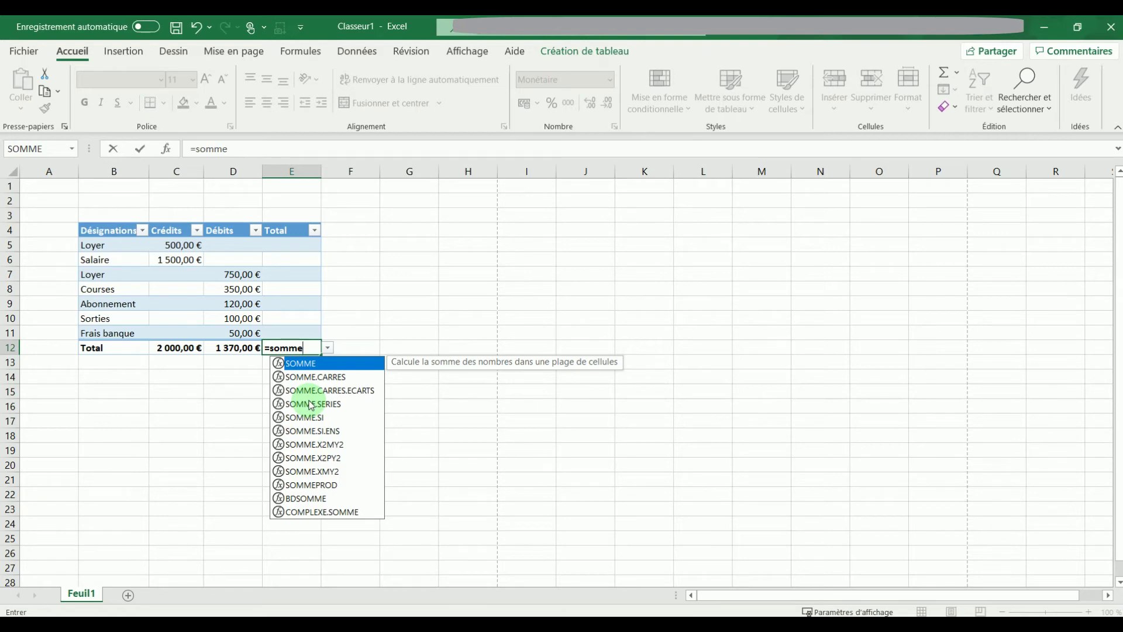
{"action": "type", "text": "("}
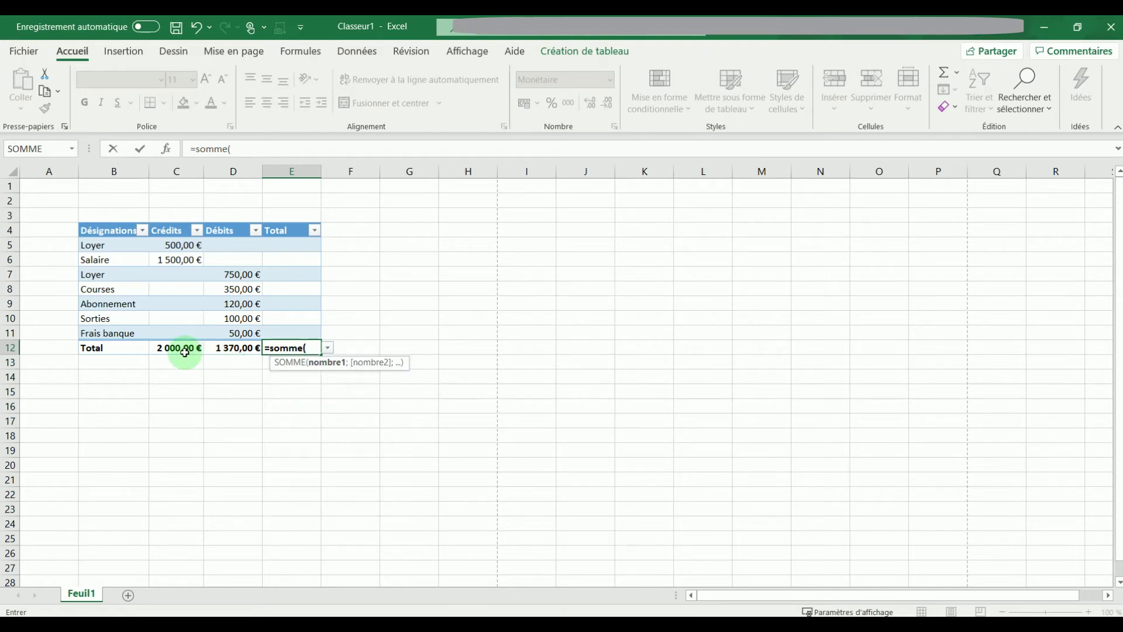
{"action": "left_click", "coordinate": [185, 349]}
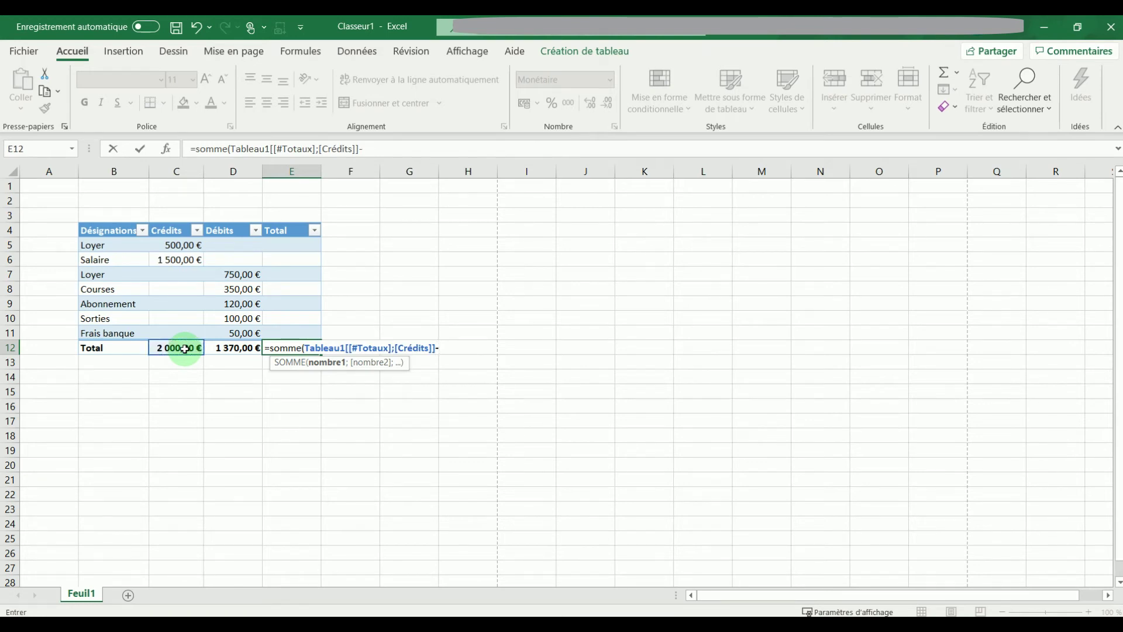
{"action": "left_click", "coordinate": [239, 348]}
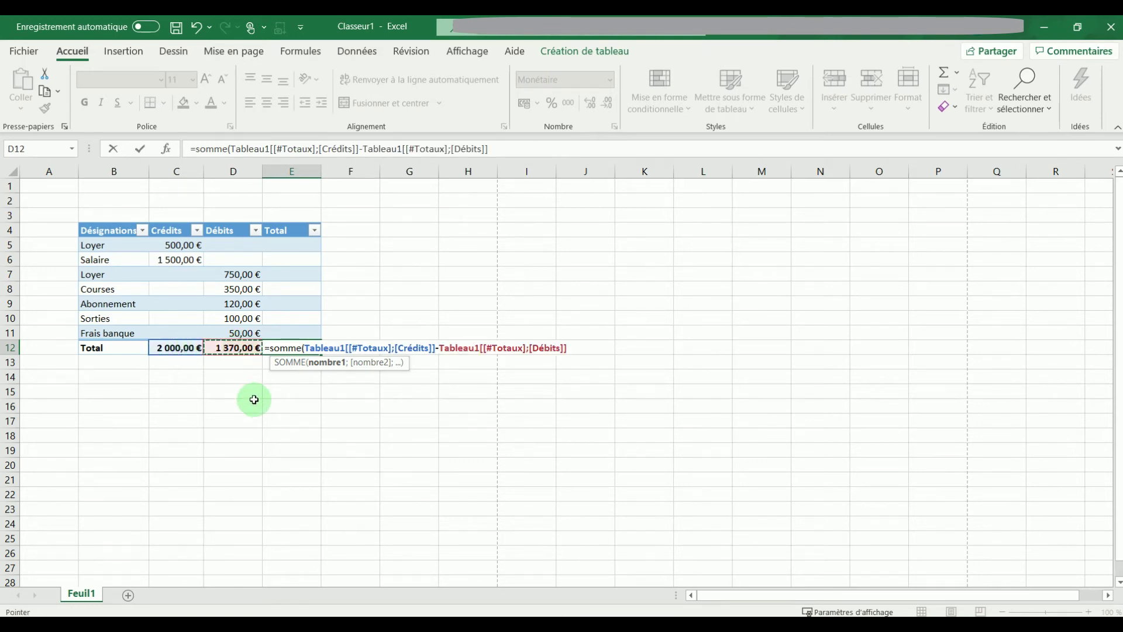
{"action": "type", "text": ")"}
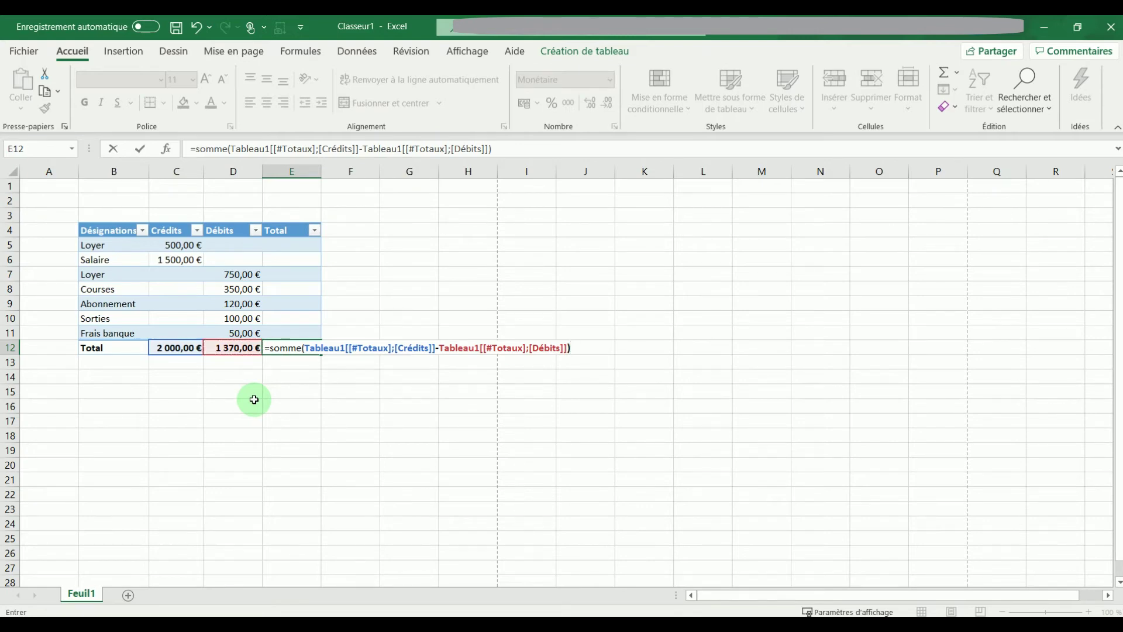
{"action": "key", "text": "Return"}
{"action": "left_click", "coordinate": [296, 348]}
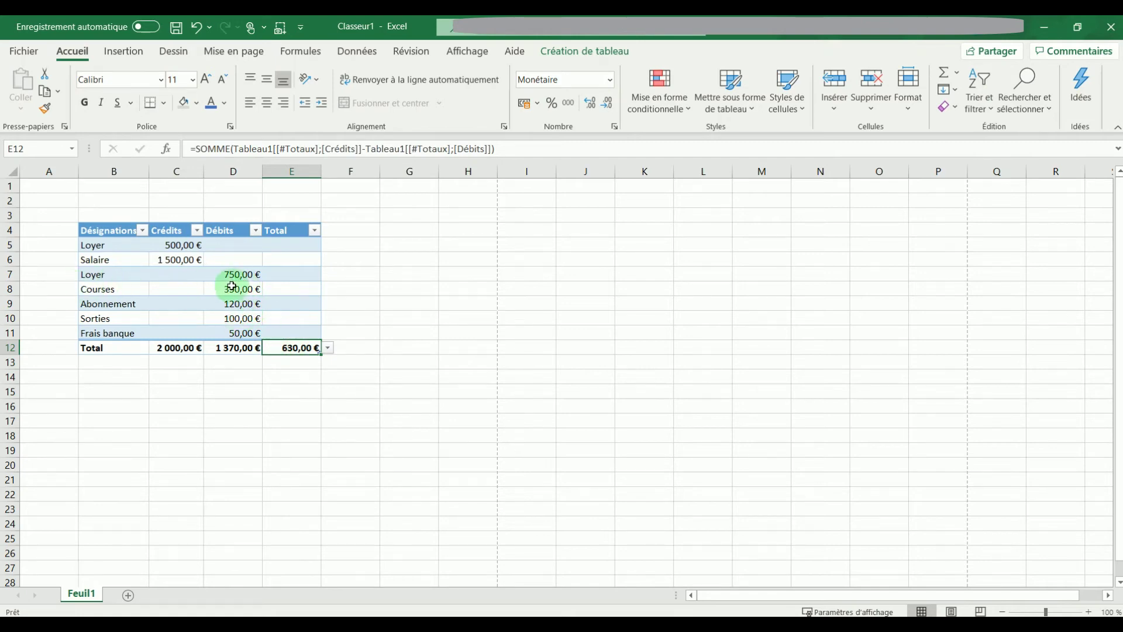
{"action": "double_click", "coordinate": [240, 275]}
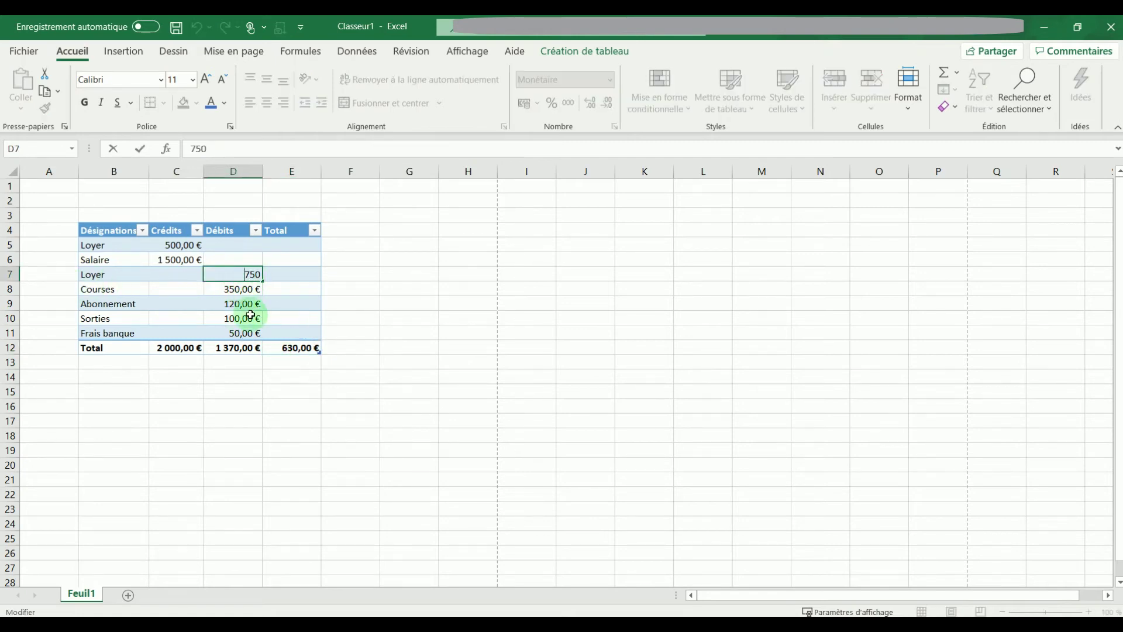
{"action": "type", "text": "850"}
Step: Change the Loyer debit to 850 and insert an empty row 7 in the table
{"action": "key", "text": "Return"}
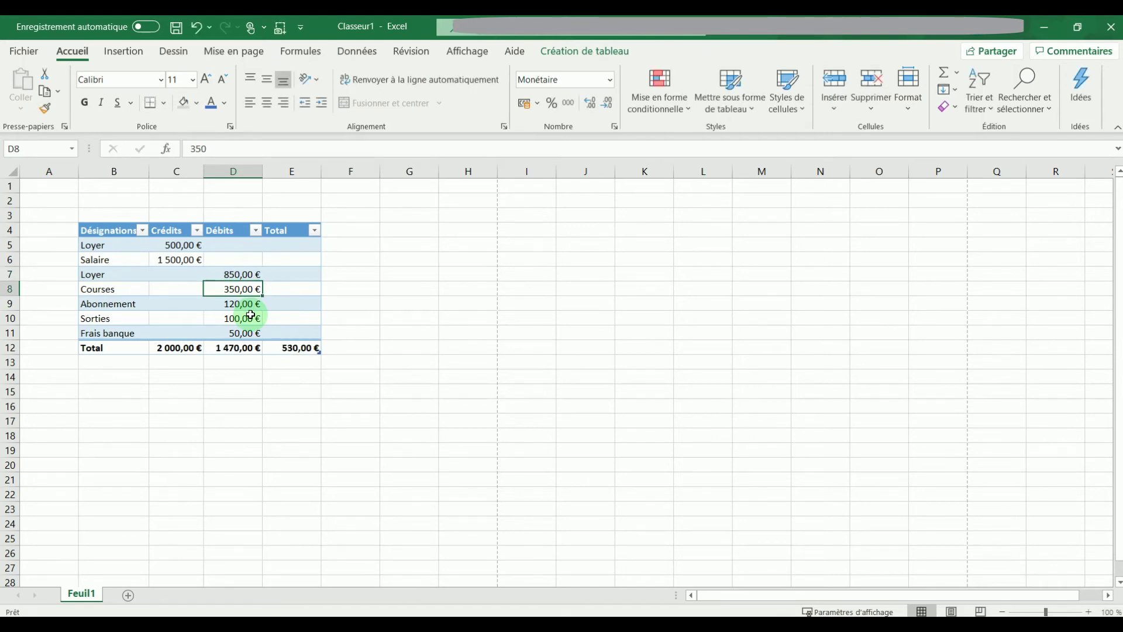
{"action": "left_click", "coordinate": [304, 347]}
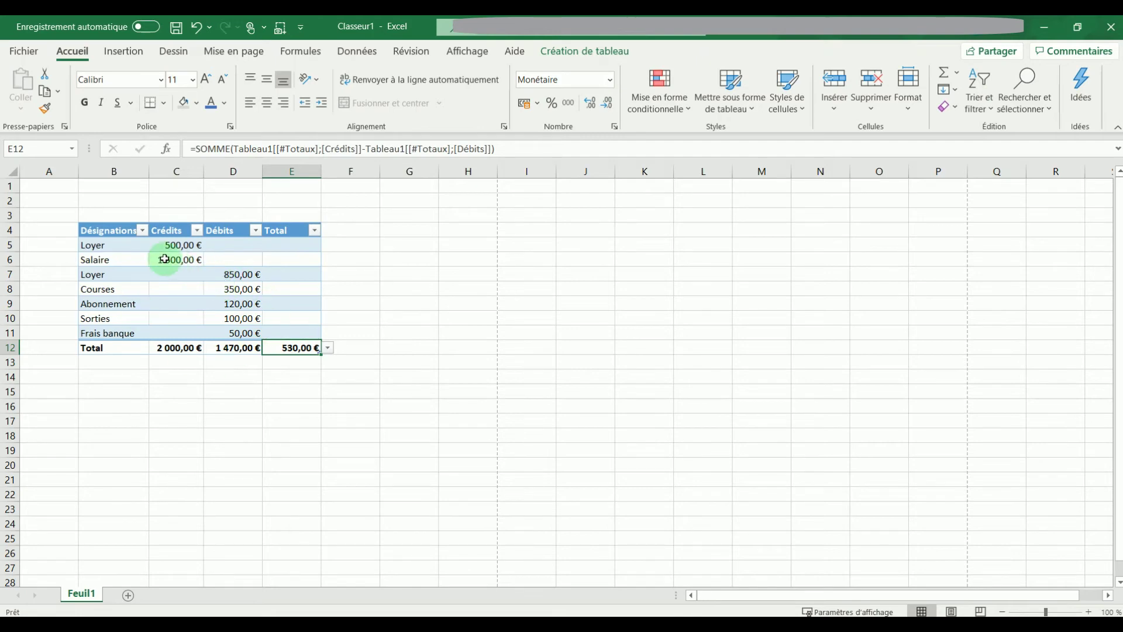
{"action": "right_click", "coordinate": [12, 273]}
{"action": "left_click", "coordinate": [80, 394]}
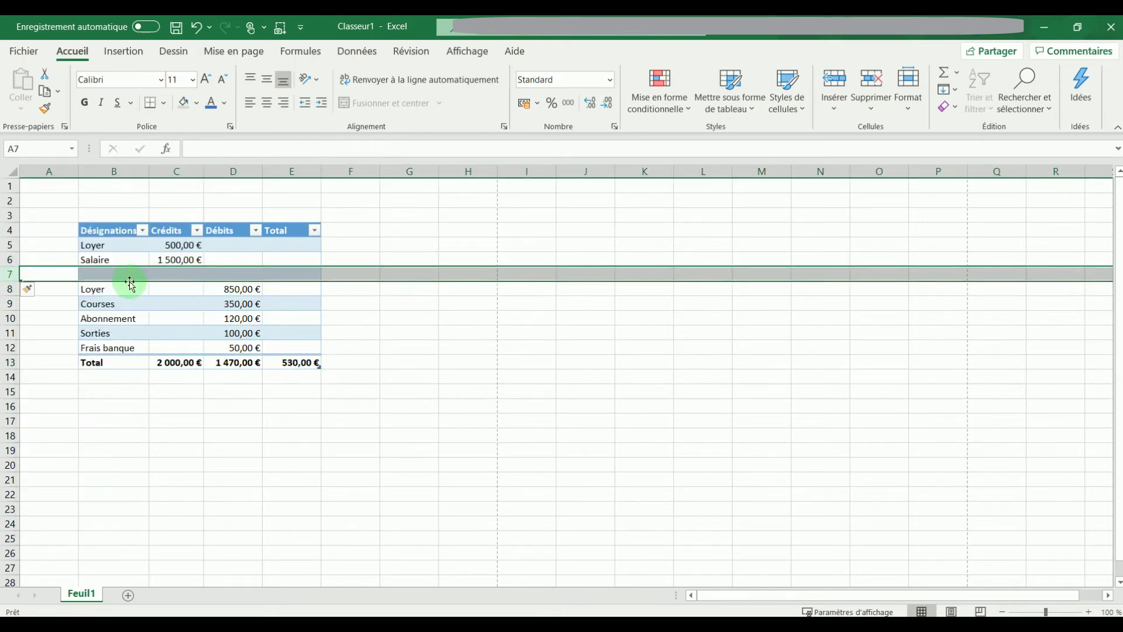
Step: Enter an 80 debit in the new row, lowering the balance to 450,00 €
{"action": "left_click", "coordinate": [134, 275]}
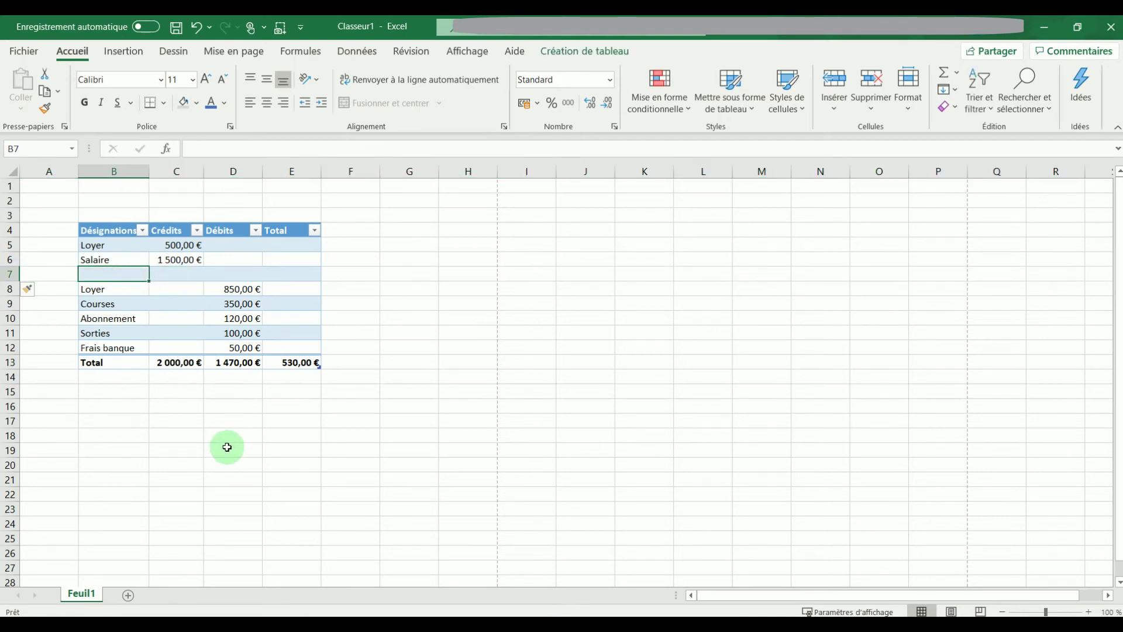
{"action": "left_click", "coordinate": [237, 275]}
{"action": "type", "text": "80,00 €"}
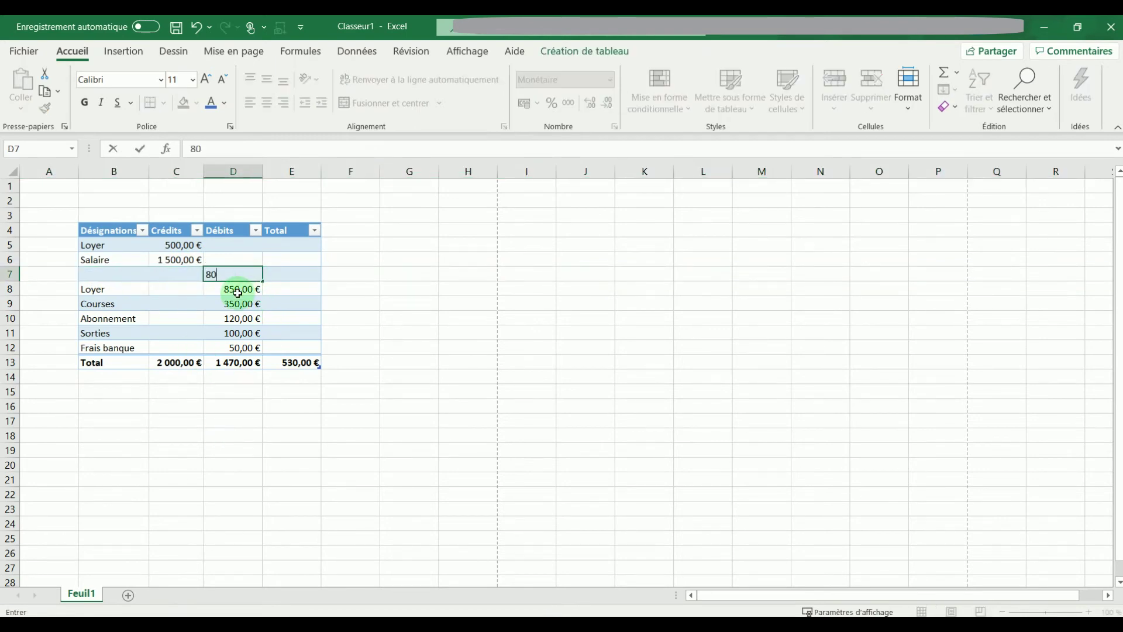
{"action": "left_click", "coordinate": [237, 293]}
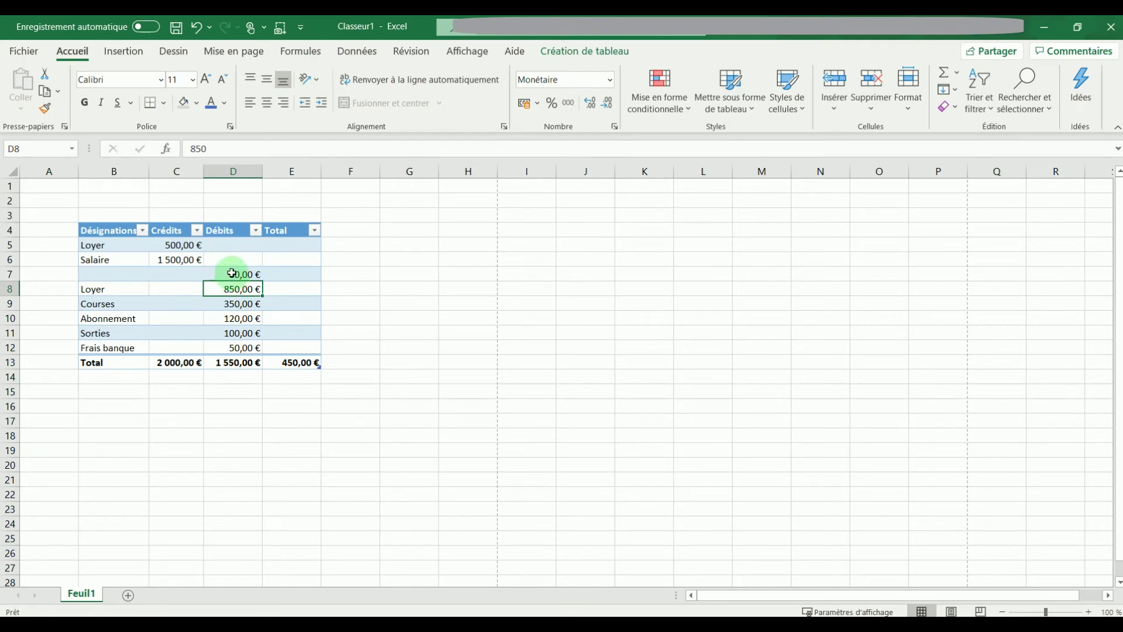
{"action": "left_click", "coordinate": [284, 361]}
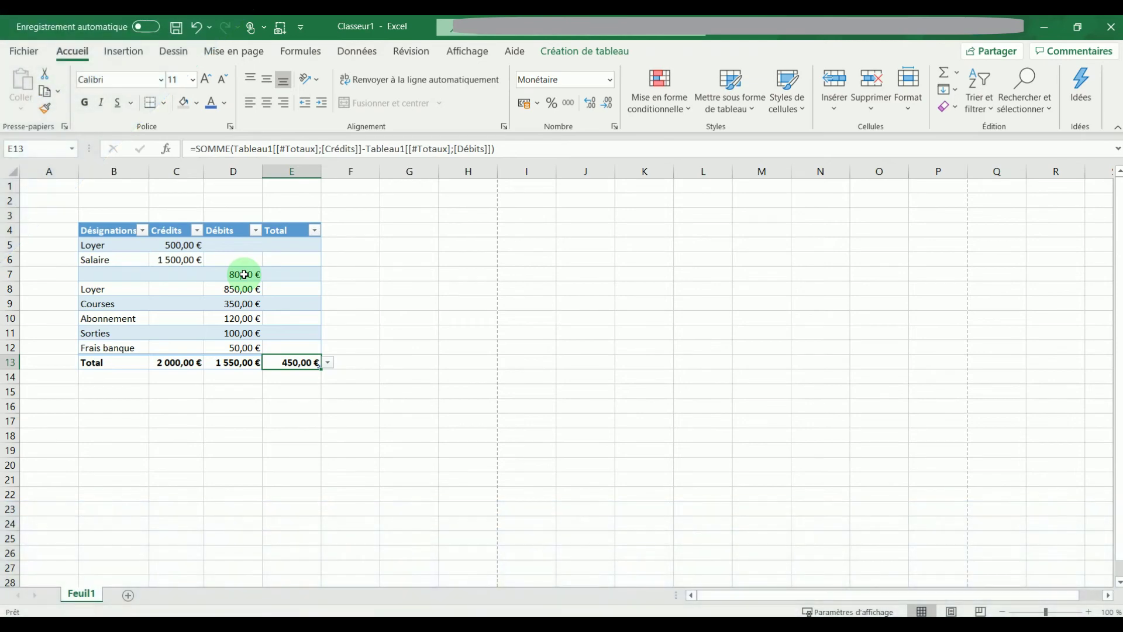
{"action": "left_click", "coordinate": [240, 245]}
Step: Apply a four-circle icon set to the Débits values D5:D12, then open the conditional formatting rules manager
{"action": "left_click_drag", "start_coordinate": [239, 277], "coordinate": [239, 347]}
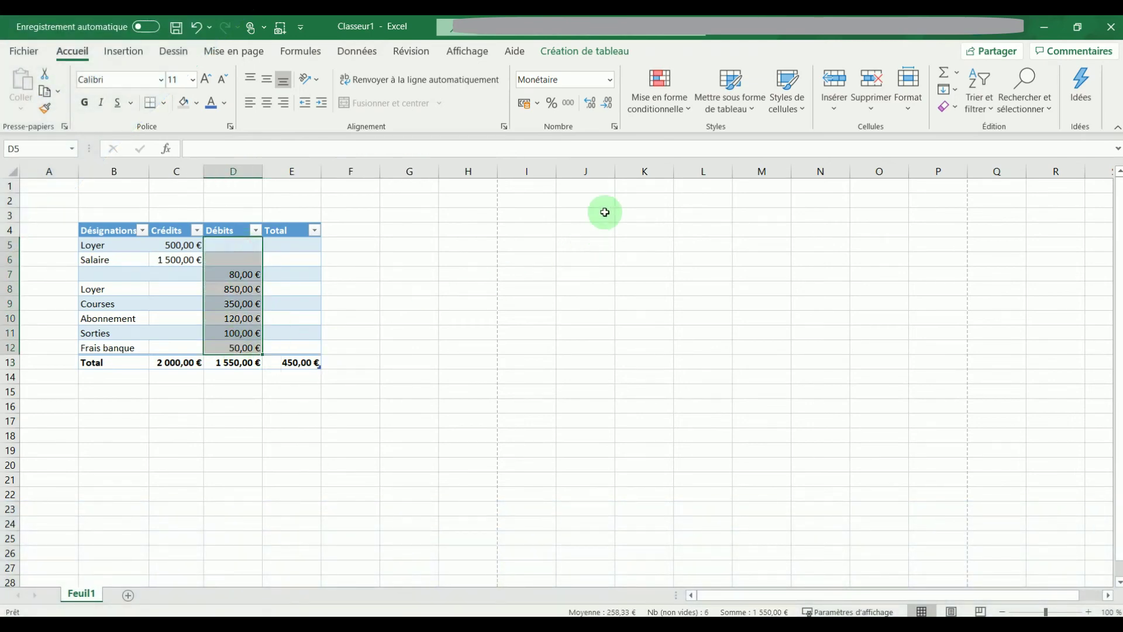
{"action": "left_click", "coordinate": [672, 99]}
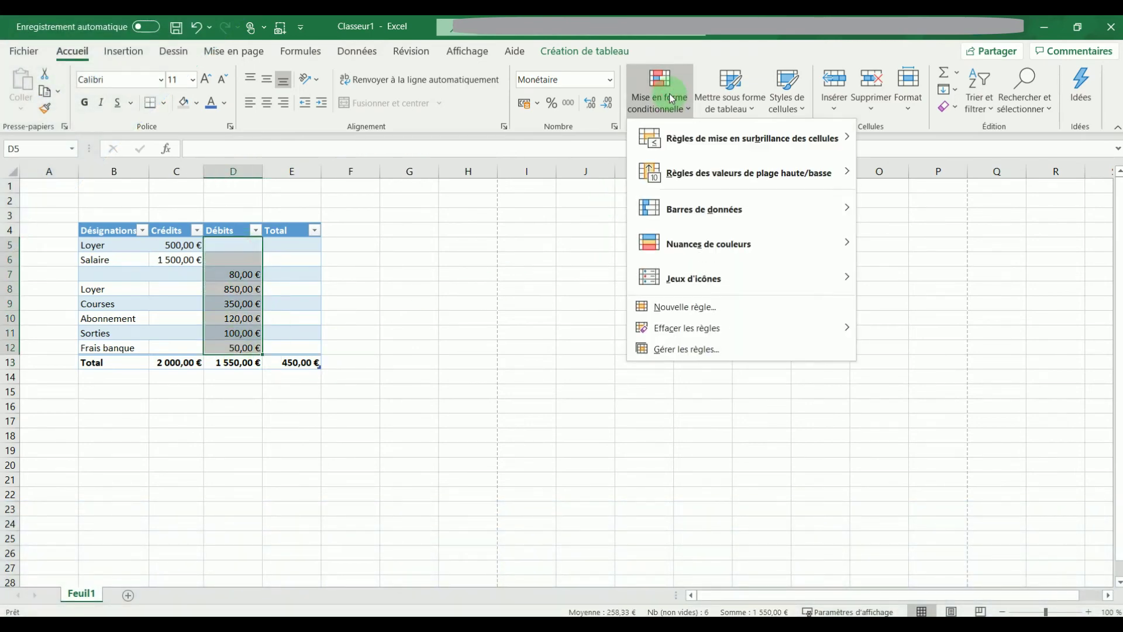
{"action": "left_click", "coordinate": [776, 205]}
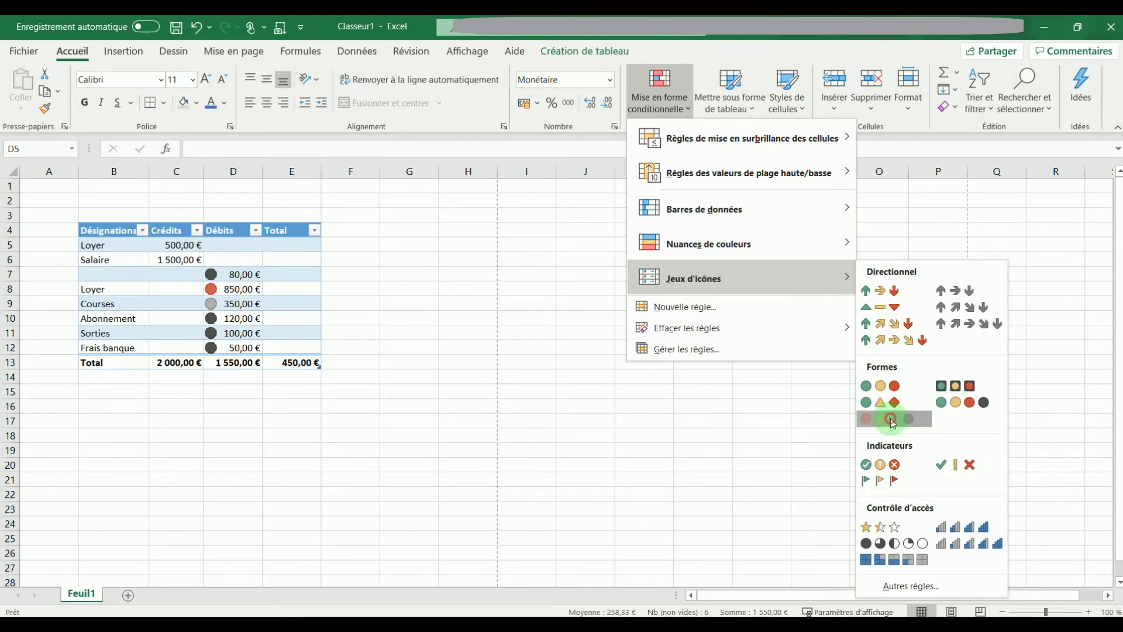
{"action": "left_click", "coordinate": [959, 409]}
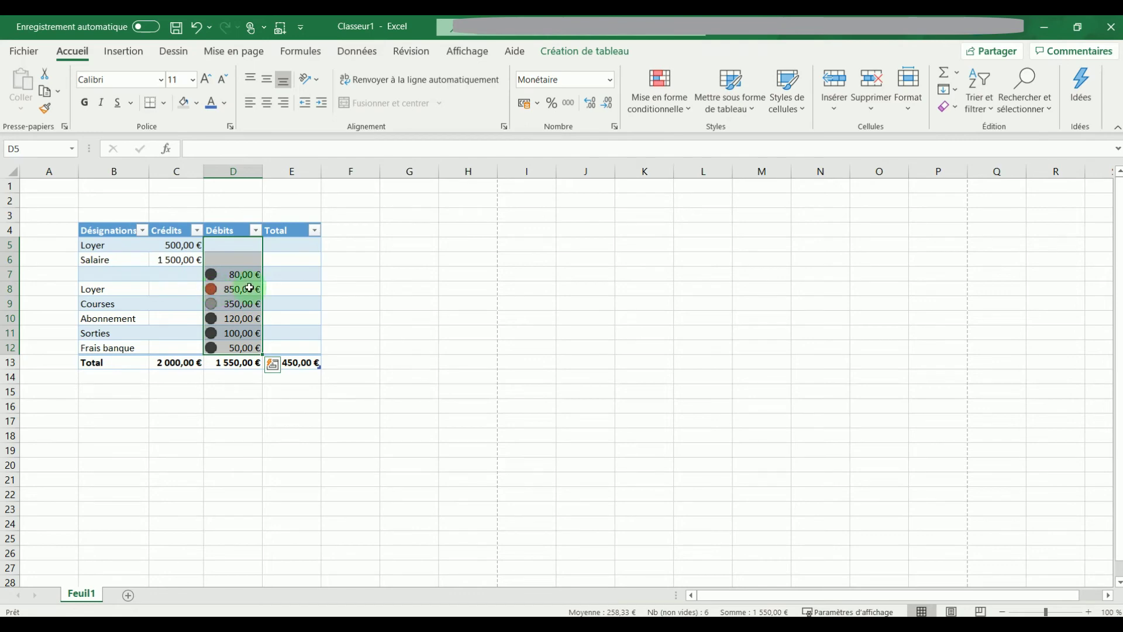
{"action": "left_click", "coordinate": [670, 107]}
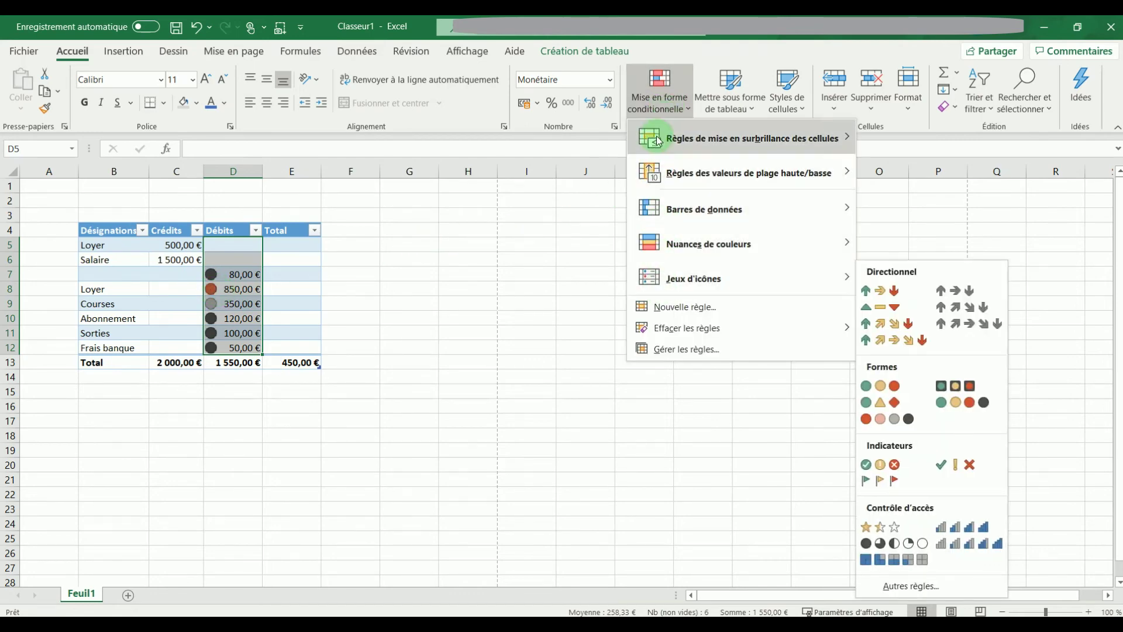
{"action": "left_click", "coordinate": [682, 349]}
Step: Inspect the icon set rule, then close the editor and the rules manager without changes
{"action": "left_click", "coordinate": [483, 389]}
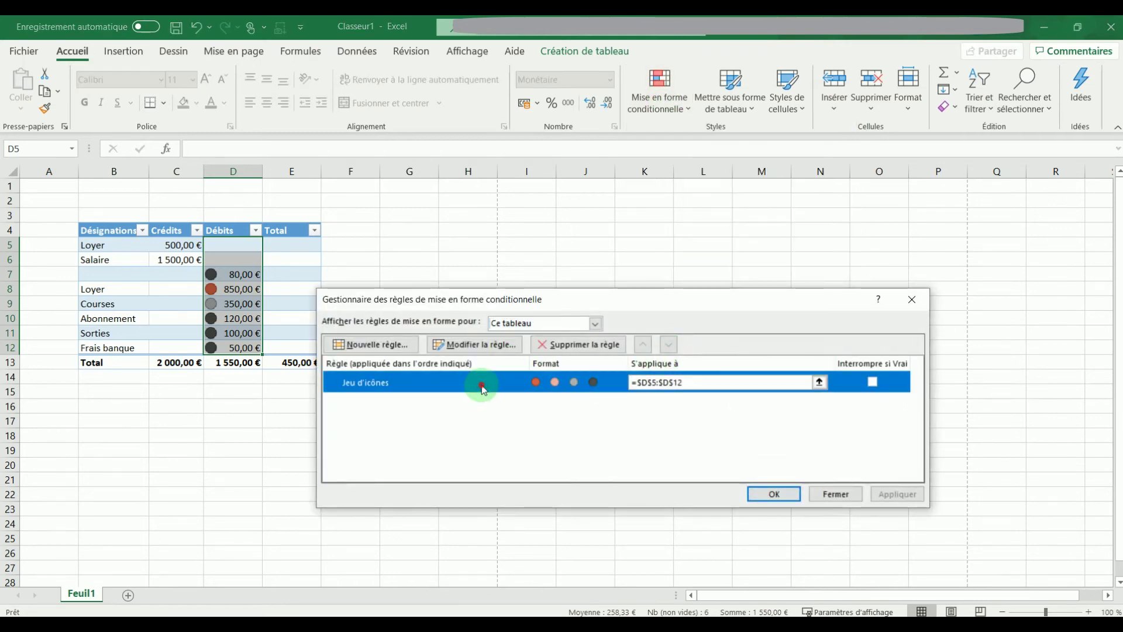
{"action": "left_click", "coordinate": [470, 346]}
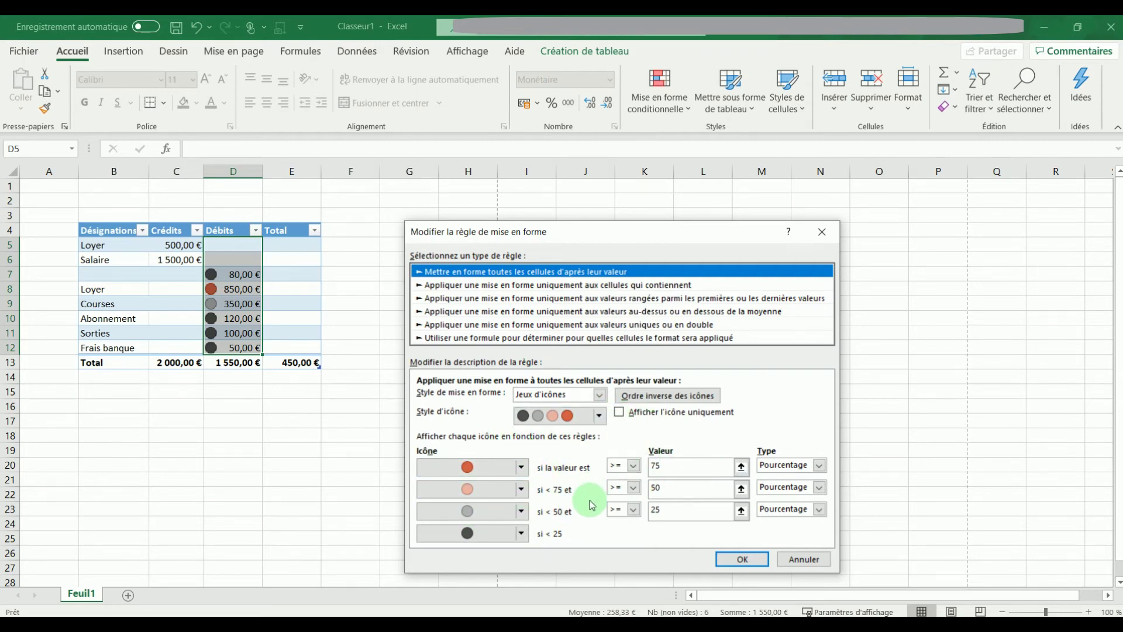
{"action": "left_click", "coordinate": [741, 559]}
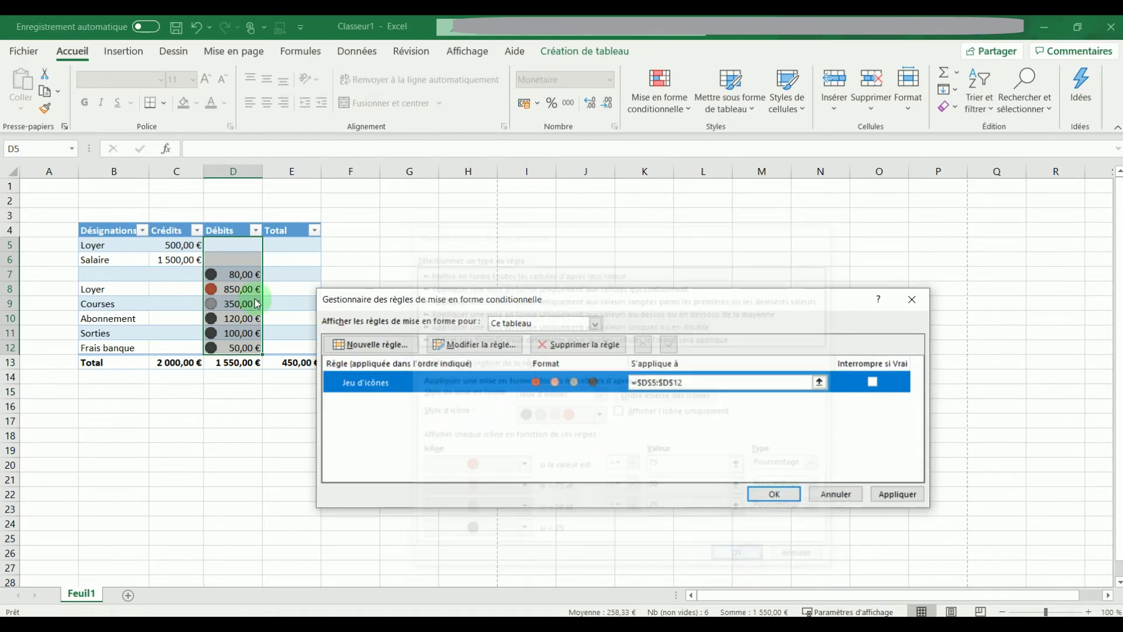
{"action": "left_click", "coordinate": [835, 494]}
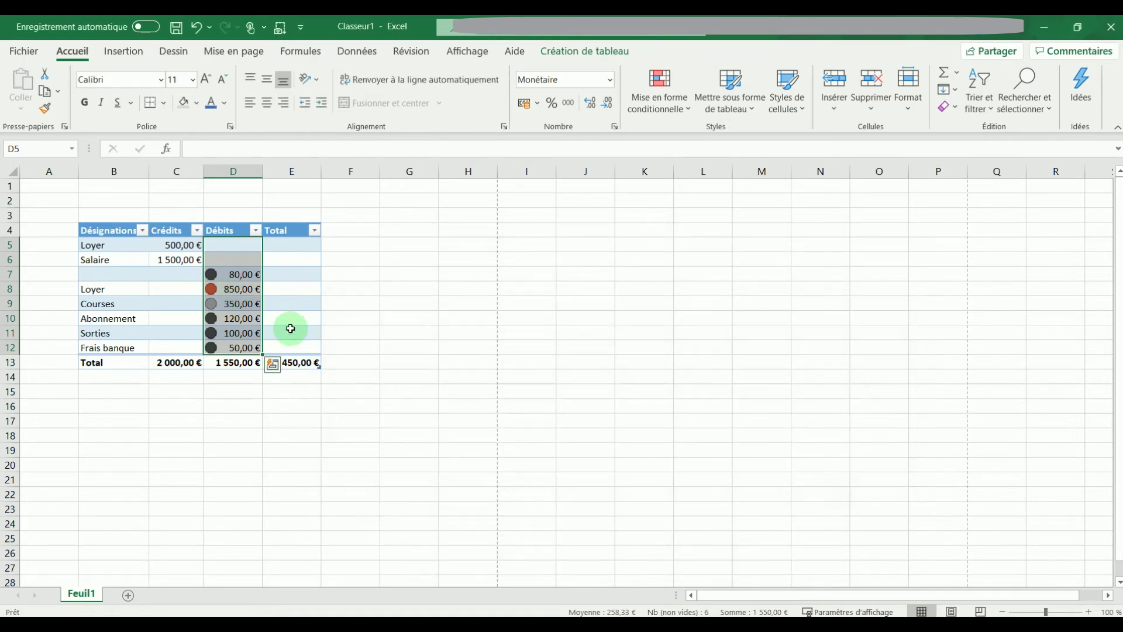
Step: Start entering Retraits as the row 7 designation in B7
{"action": "left_click", "coordinate": [366, 299]}
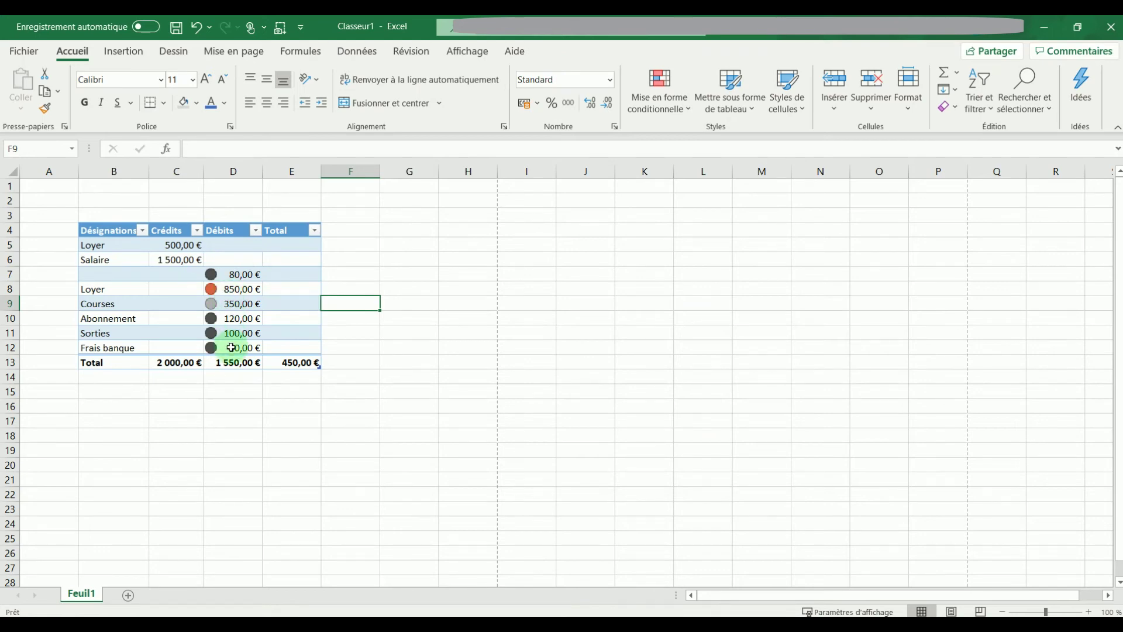
{"action": "left_click", "coordinate": [106, 273]}
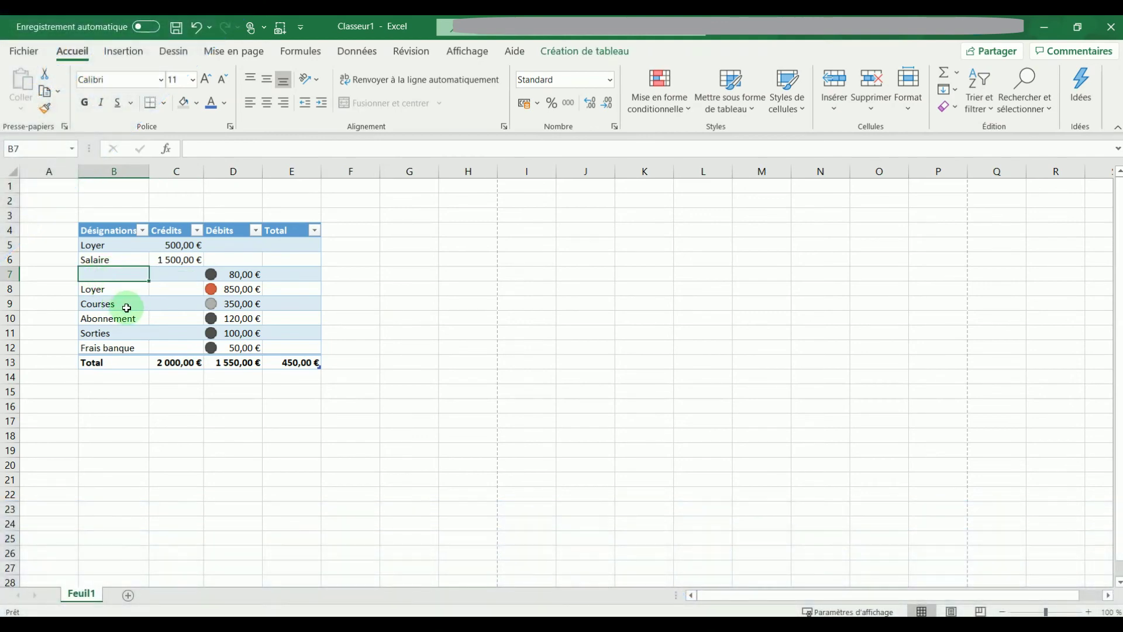
{"action": "type", "text": "Retraits"}
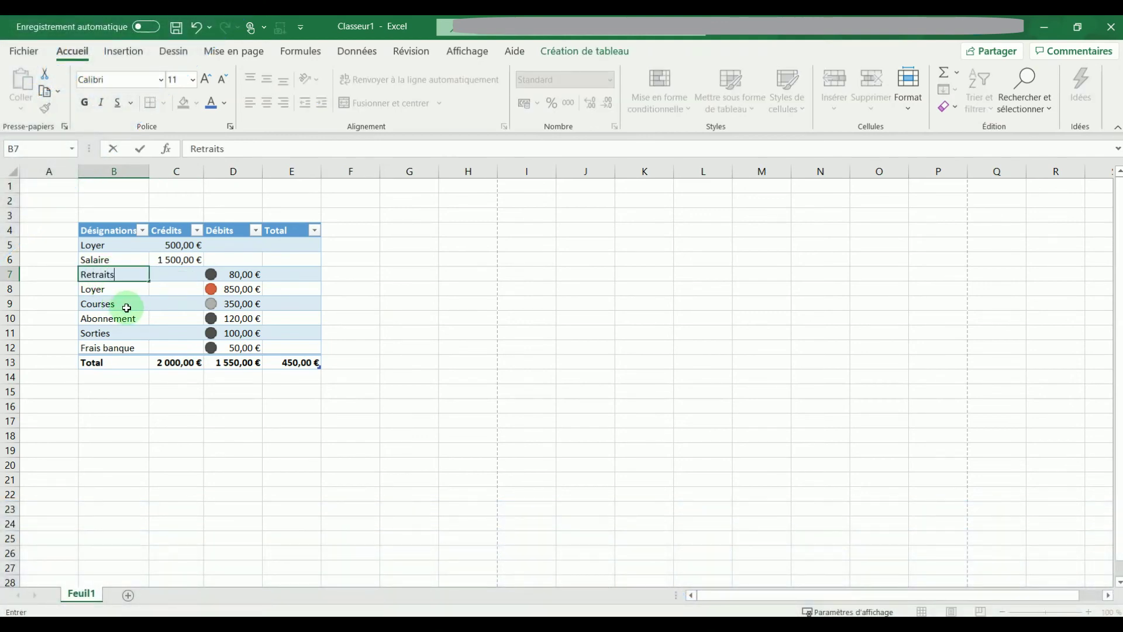
Step: Confirm Retraits in B7, select B5:D12 and display the pie and doughnut chart types
{"action": "key", "text": "Return"}
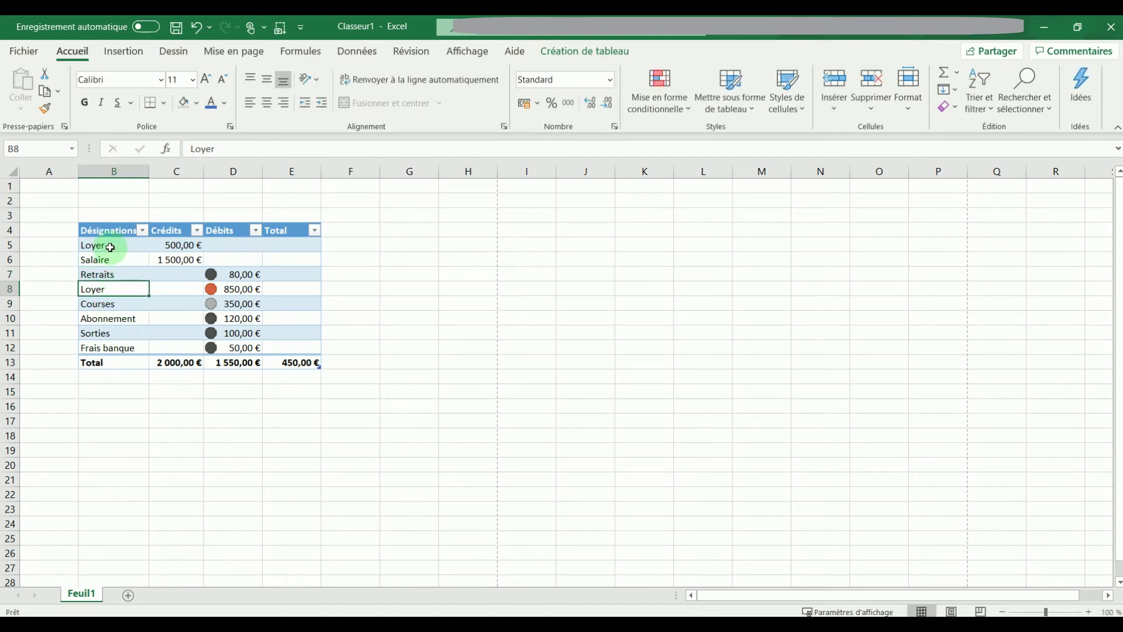
{"action": "mouse_move", "coordinate": [109, 246]}
{"action": "left_mouse_down"}
{"action": "mouse_move", "coordinate": [111, 334]}
{"action": "mouse_move", "coordinate": [224, 337]}
{"action": "left_mouse_up"}
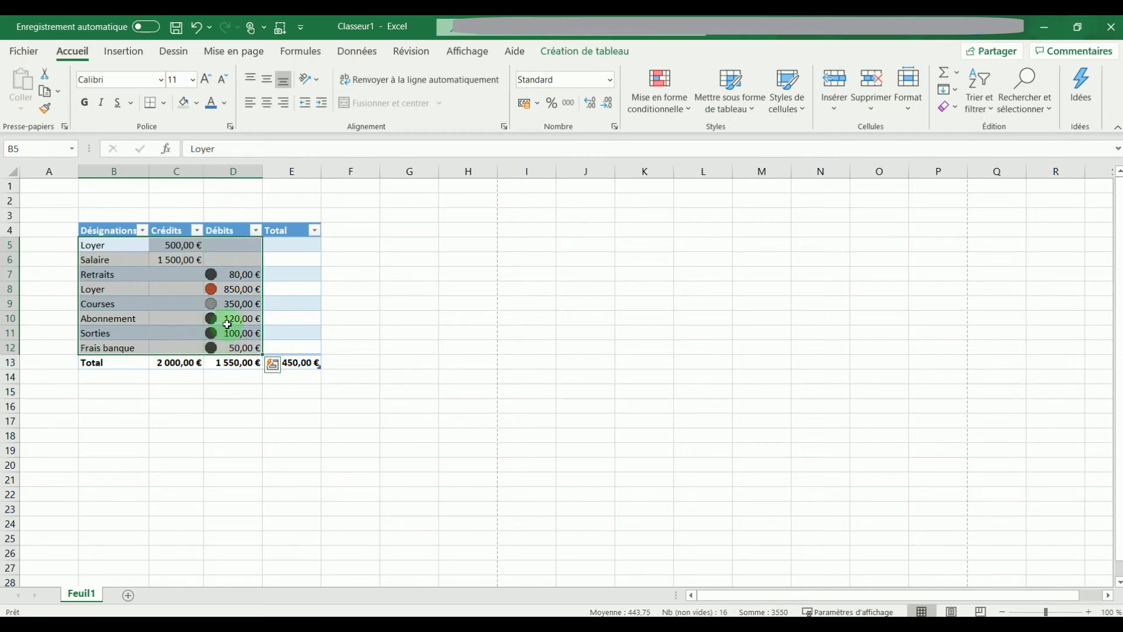
{"action": "left_click", "coordinate": [124, 51]}
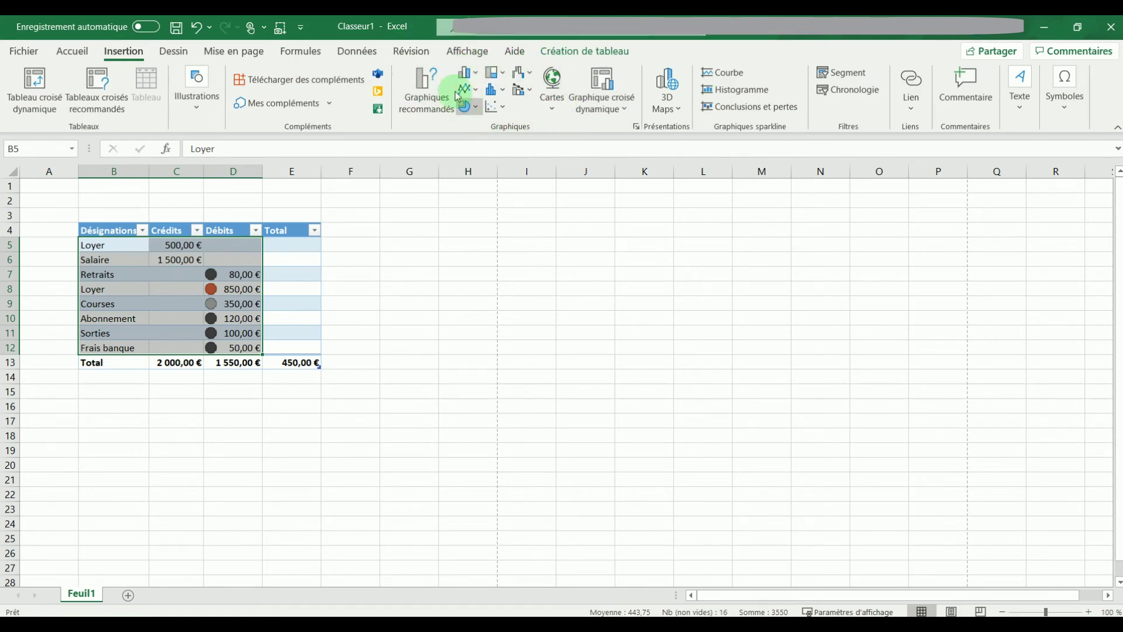
{"action": "left_click", "coordinate": [475, 109]}
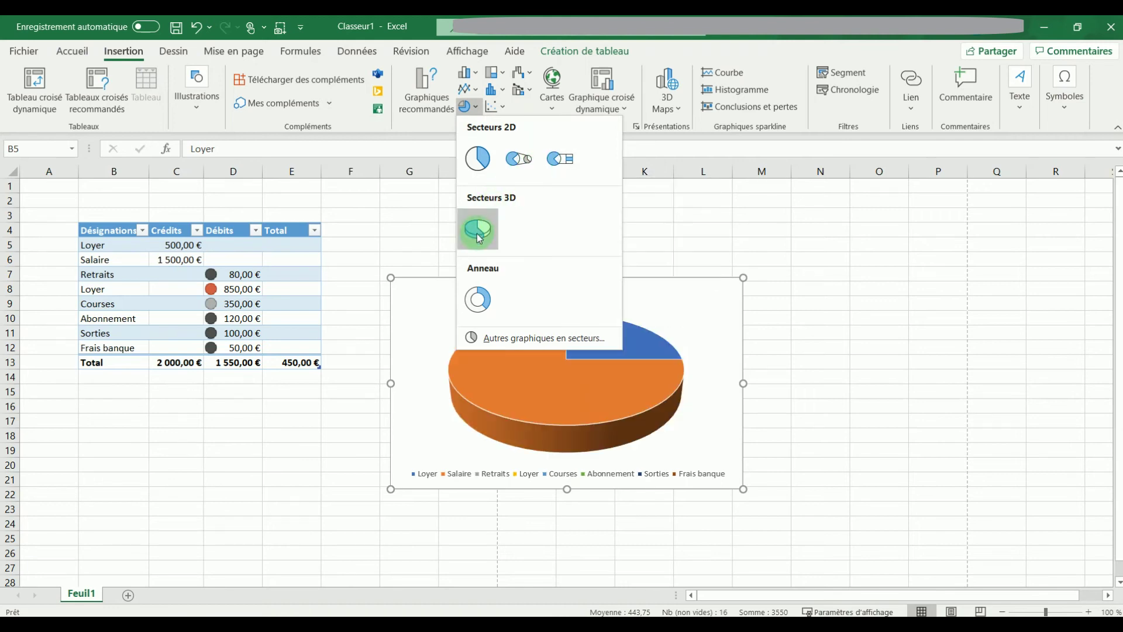
Step: Insert a doughnut chart of B5:D12 with the grey-gradient percentage-label style, placed below the table
{"action": "left_click", "coordinate": [488, 303]}
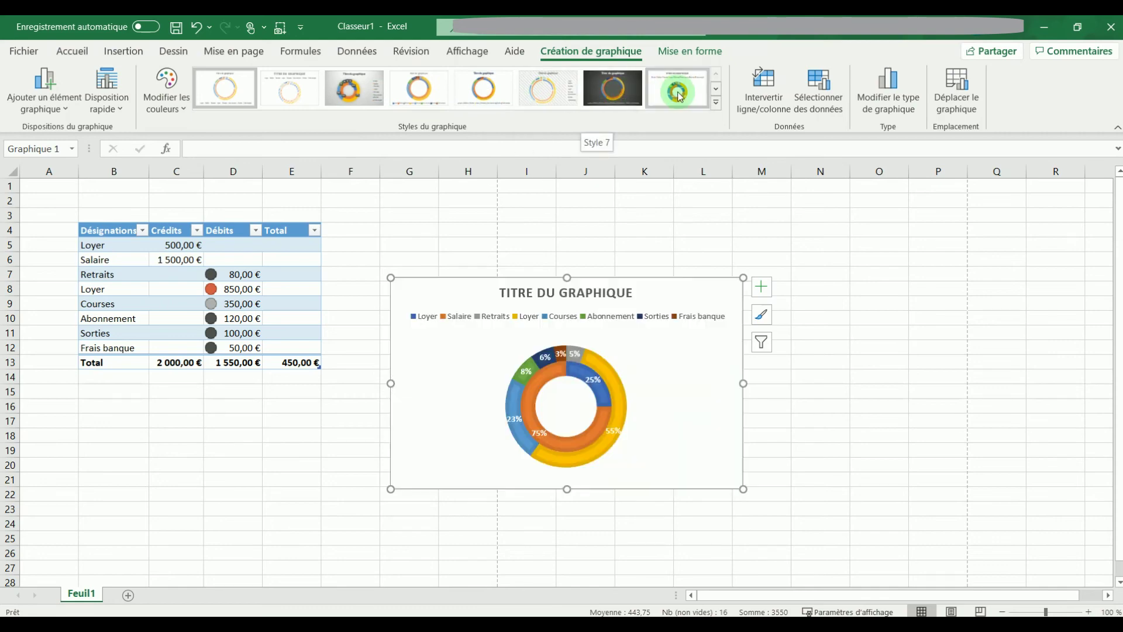
{"action": "left_click", "coordinate": [716, 91]}
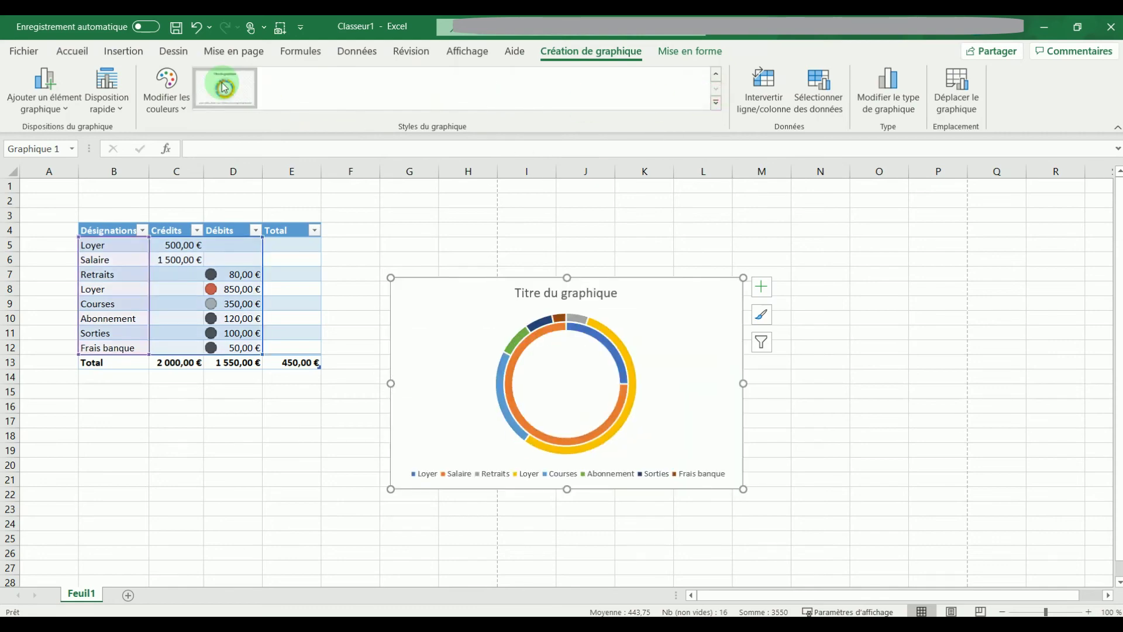
{"action": "left_click", "coordinate": [416, 96]}
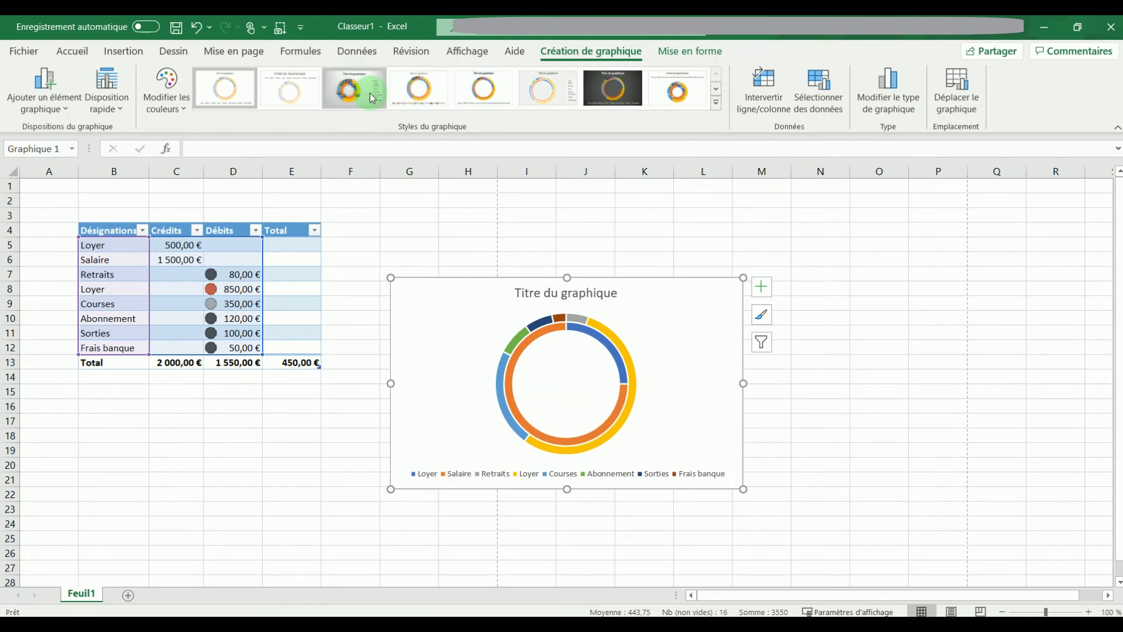
{"action": "left_click", "coordinate": [370, 93]}
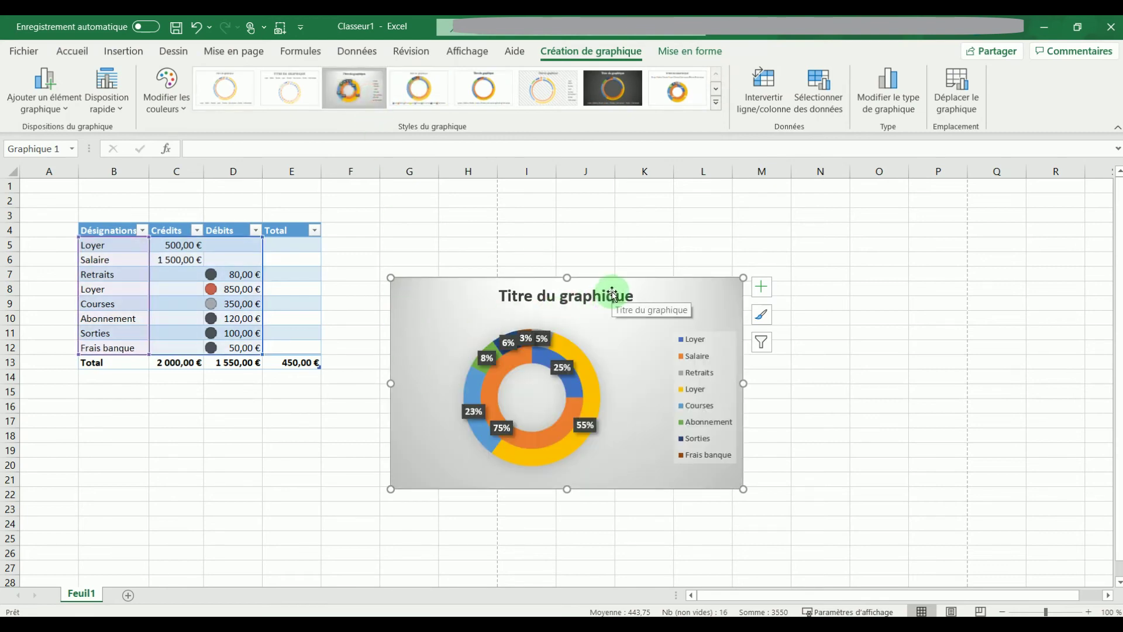
{"action": "mouse_move", "coordinate": [610, 297]}
{"action": "left_mouse_down"}
{"action": "mouse_move", "coordinate": [400, 414]}
{"action": "mouse_move", "coordinate": [393, 378]}
{"action": "left_mouse_up"}
{"action": "scroll", "coordinate": [398, 369], "scroll_direction": "down", "scroll_amount": 1}
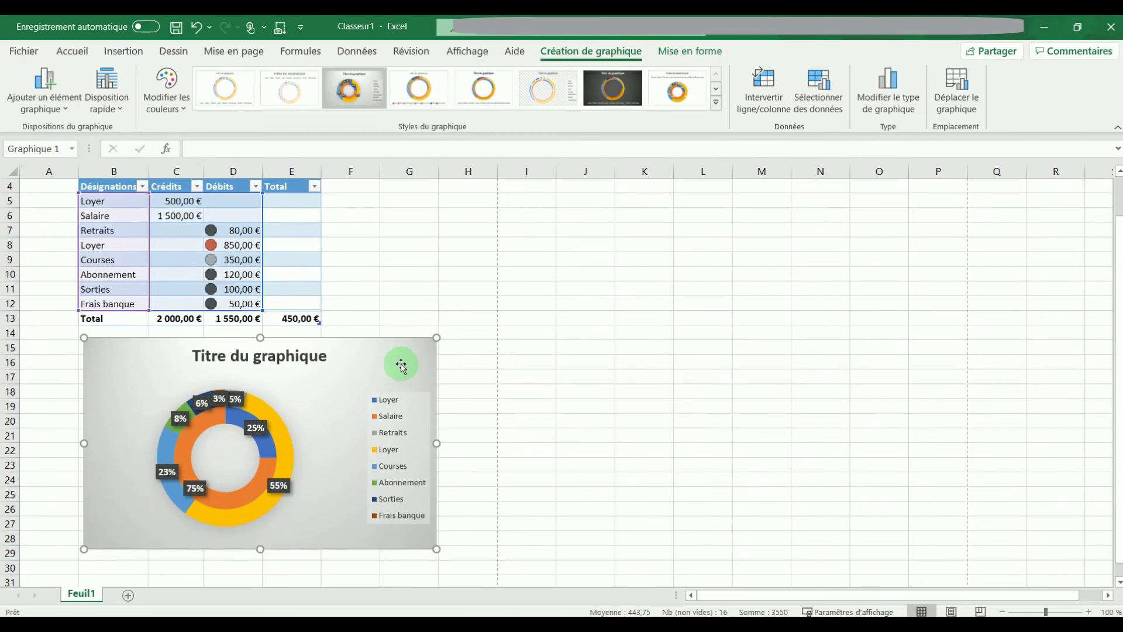
{"action": "left_click", "coordinate": [574, 288]}
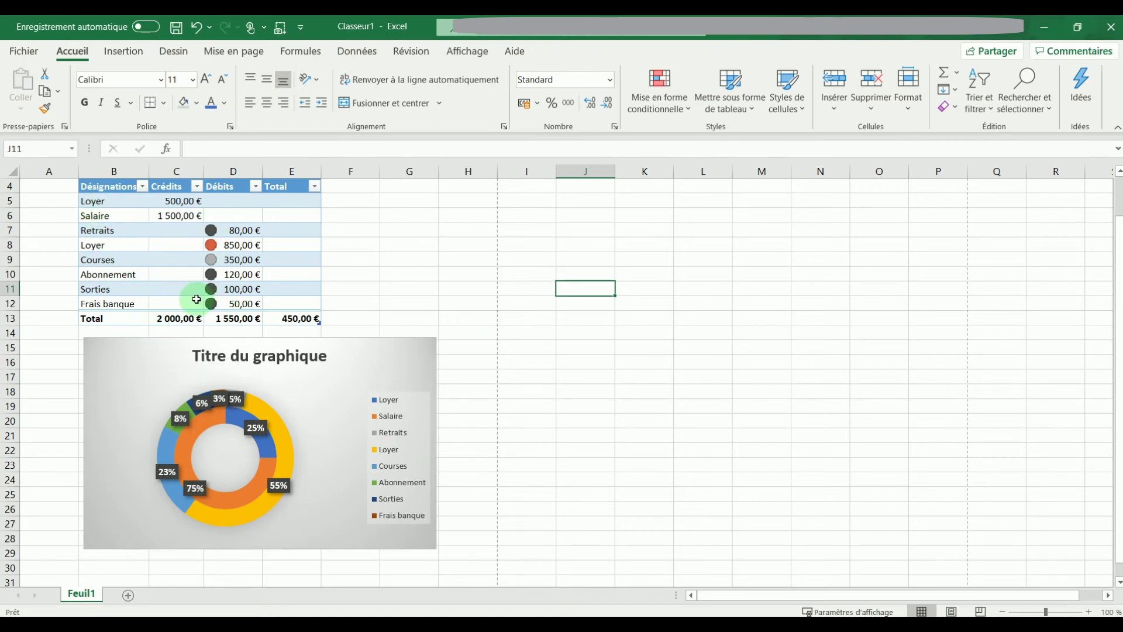
Step: Edit the debits, entering 400 to replace the 850,00 € Loyer debit
{"action": "double_click", "coordinate": [246, 230]}
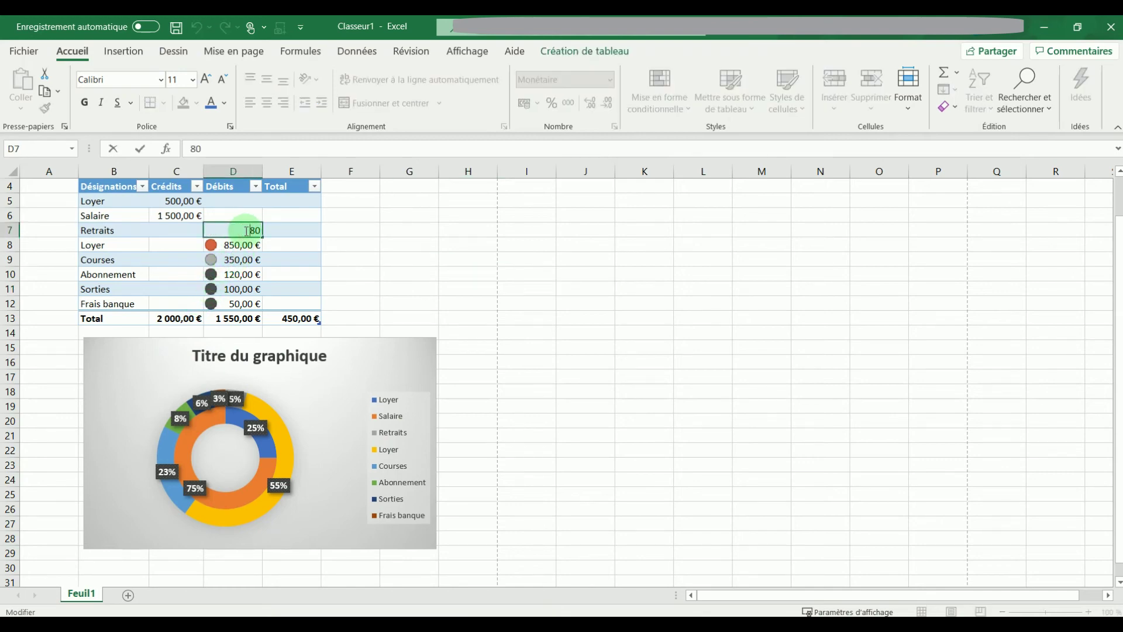
{"action": "type", "text": "90"}
{"action": "key", "text": "Return"}
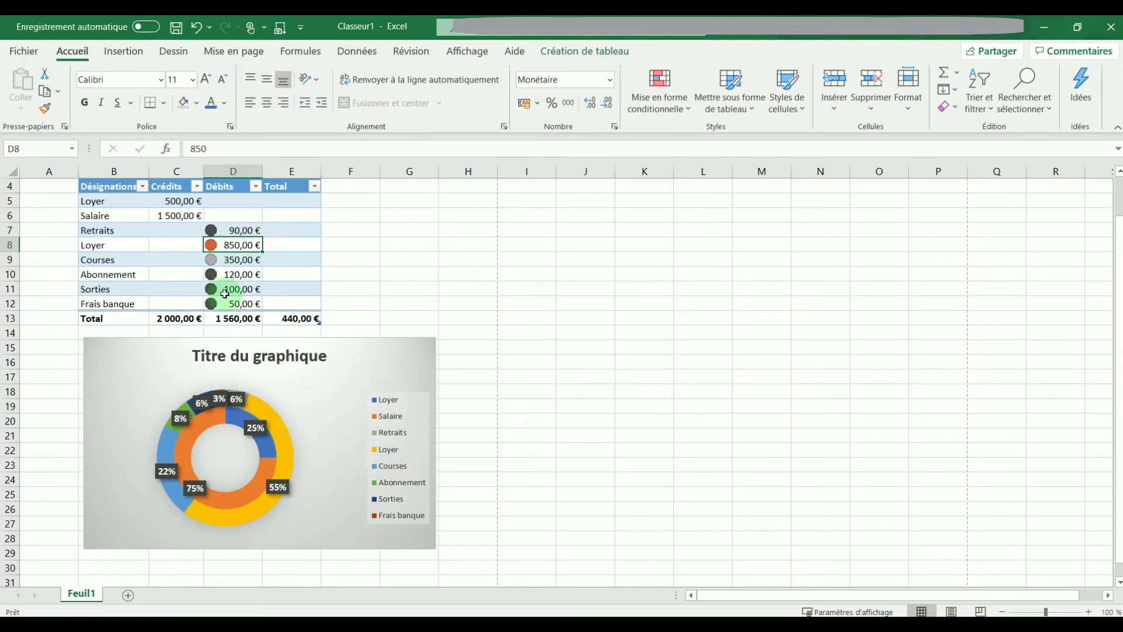
{"action": "type", "text": "400"}
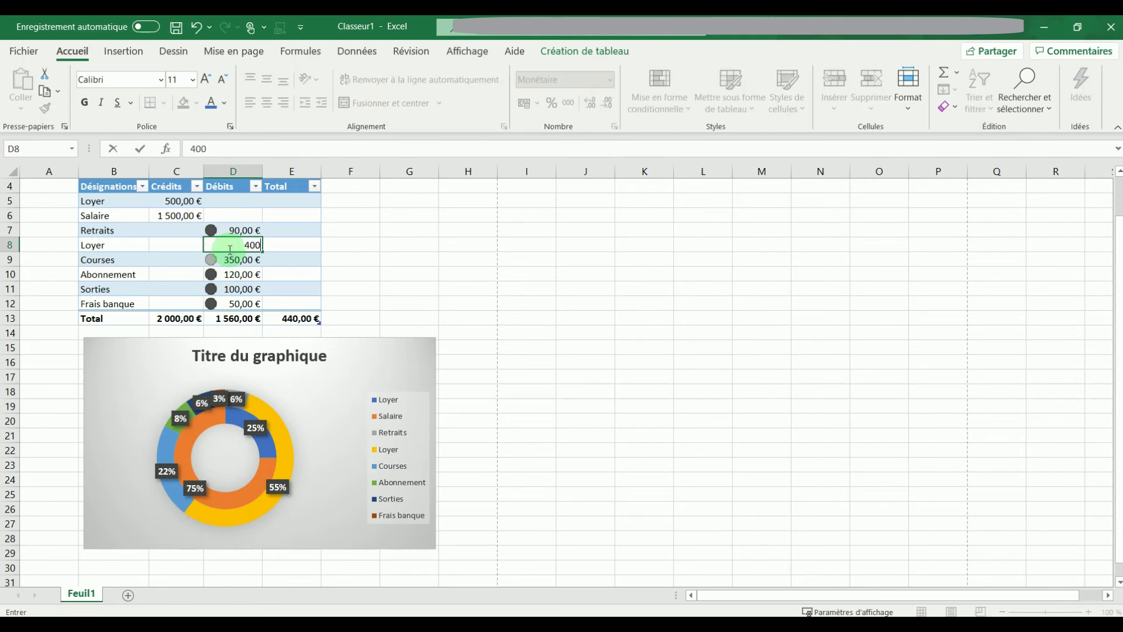
{"action": "key", "text": "Return"}
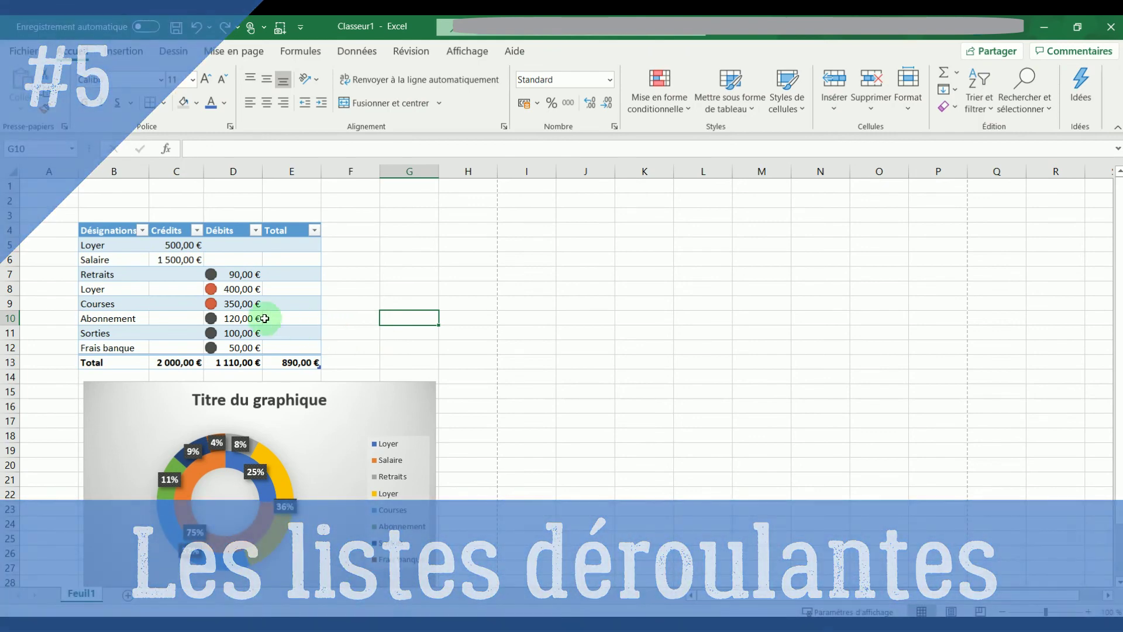
Step: Move the designation labels from B5:B12 to G4:G11, then select the empty cell B5
{"action": "left_click_drag", "start_coordinate": [120, 246], "coordinate": [121, 346]}
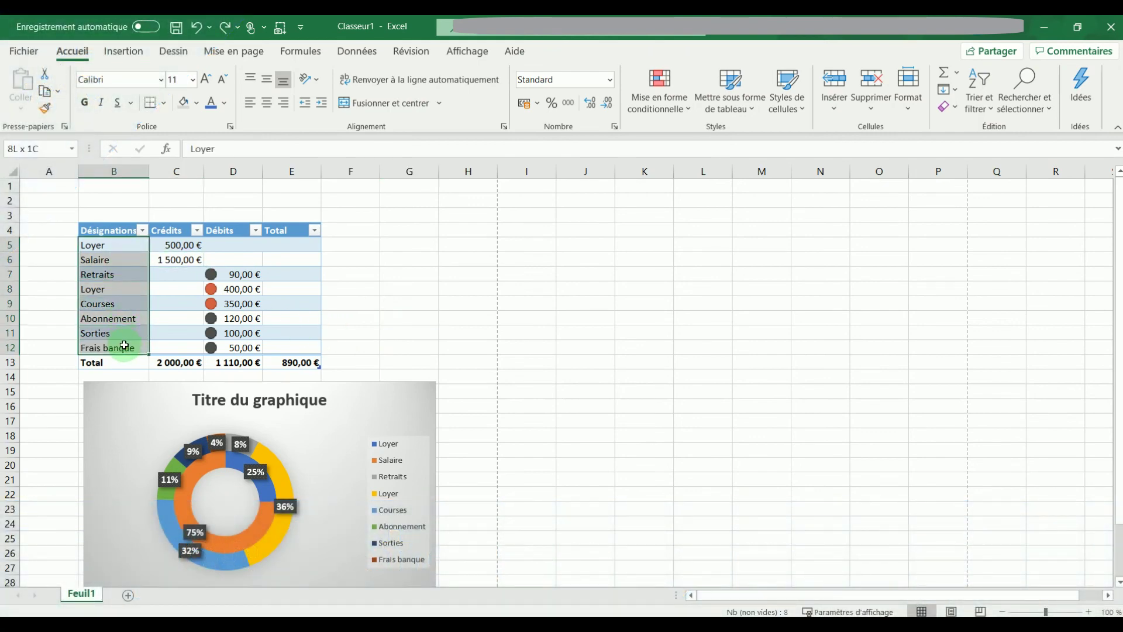
{"action": "left_click_drag", "start_coordinate": [148, 310], "coordinate": [397, 299]}
{"action": "left_click", "coordinate": [359, 284]}
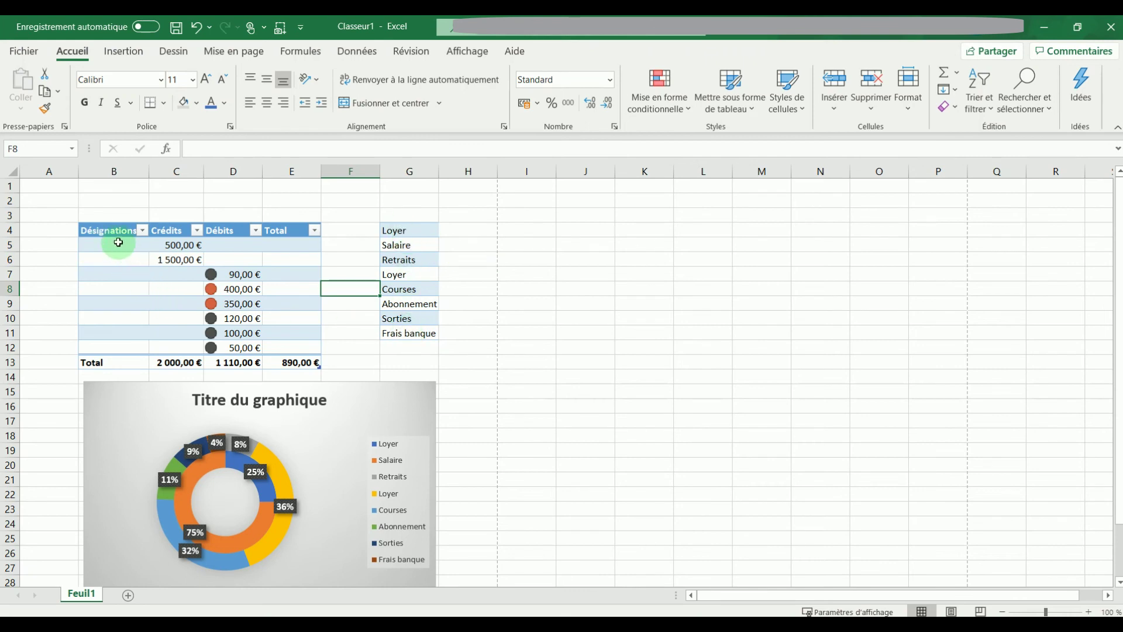
{"action": "left_click", "coordinate": [117, 244]}
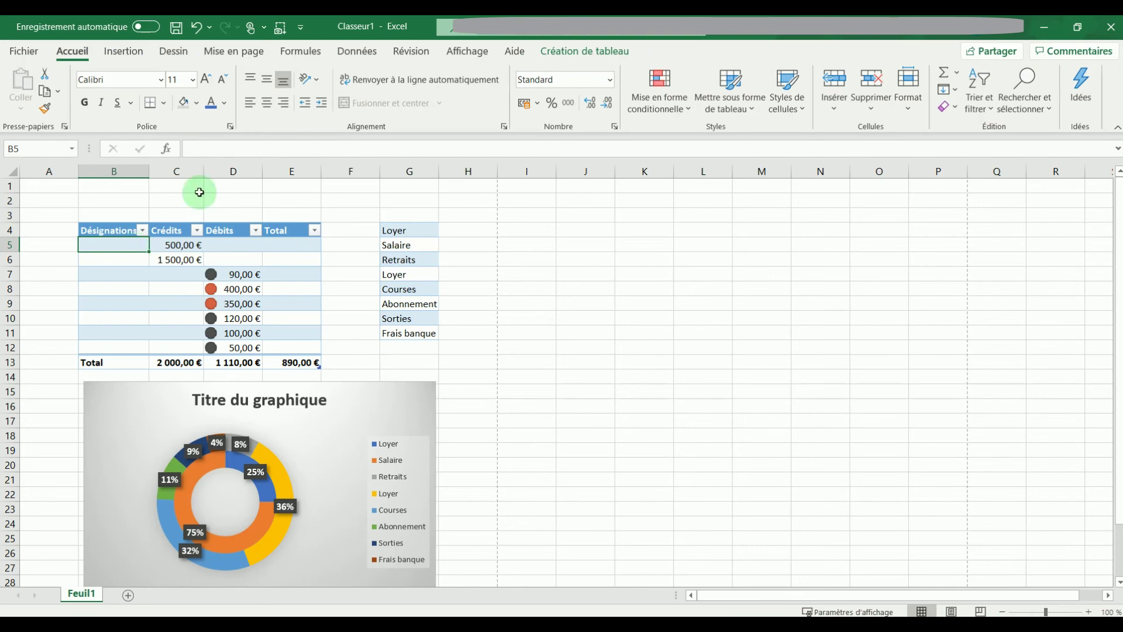
Step: Give B5 a list validation with source Loyer;Salaire;Retraits;Courses;Abonnement;Sorties;Frais banque
{"action": "left_click", "coordinate": [357, 53]}
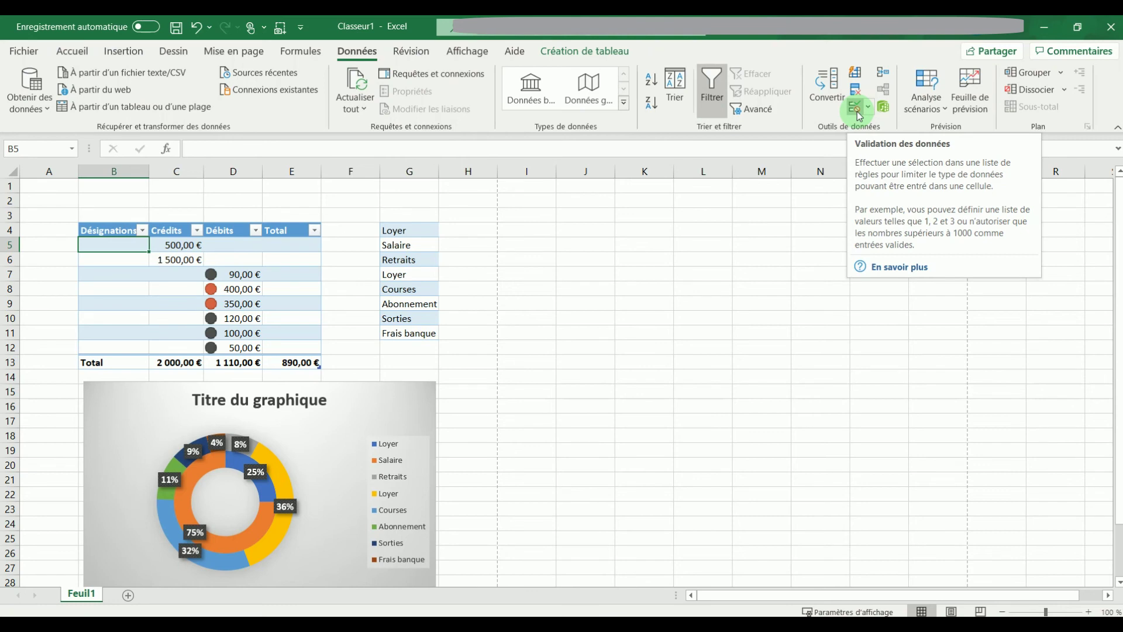
{"action": "left_click", "coordinate": [873, 107]}
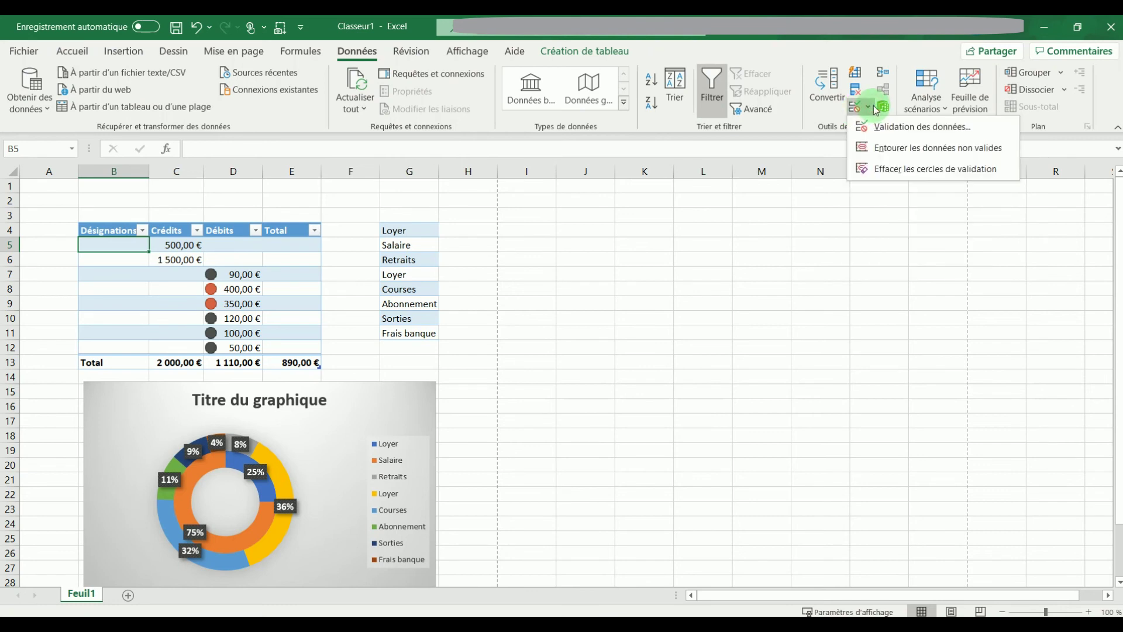
{"action": "left_click", "coordinate": [901, 132]}
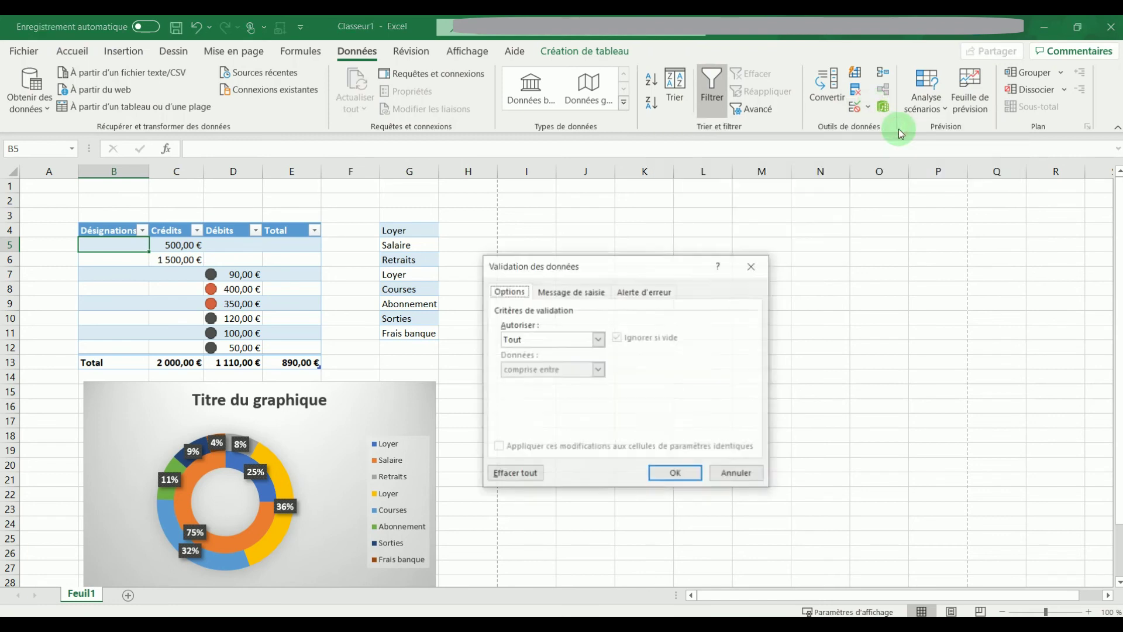
{"action": "left_click", "coordinate": [597, 341]}
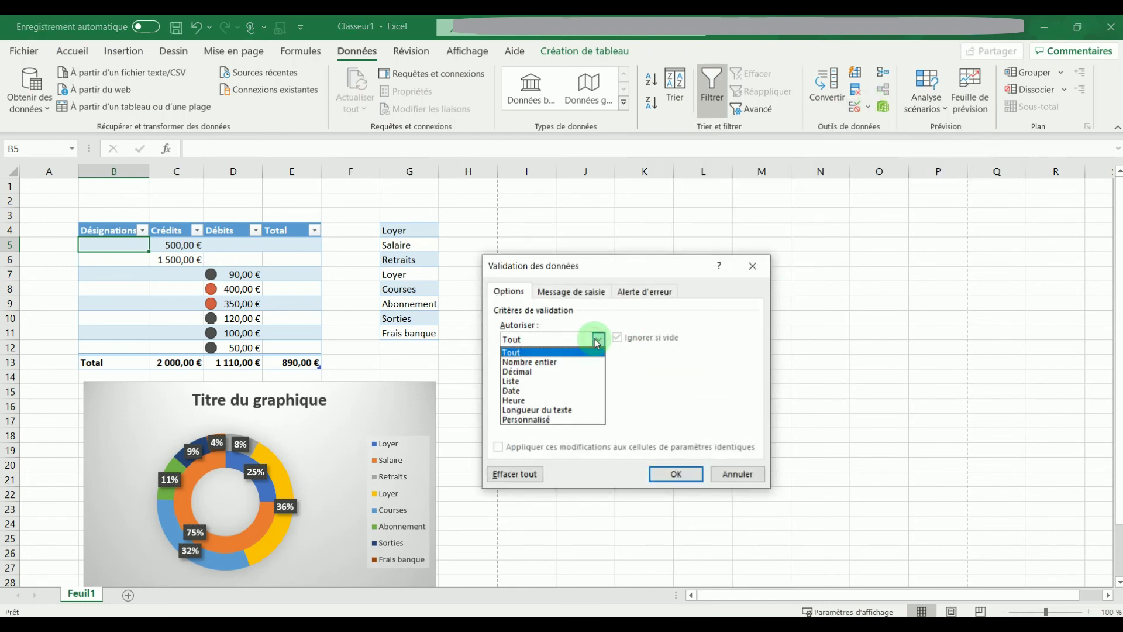
{"action": "left_click", "coordinate": [551, 389]}
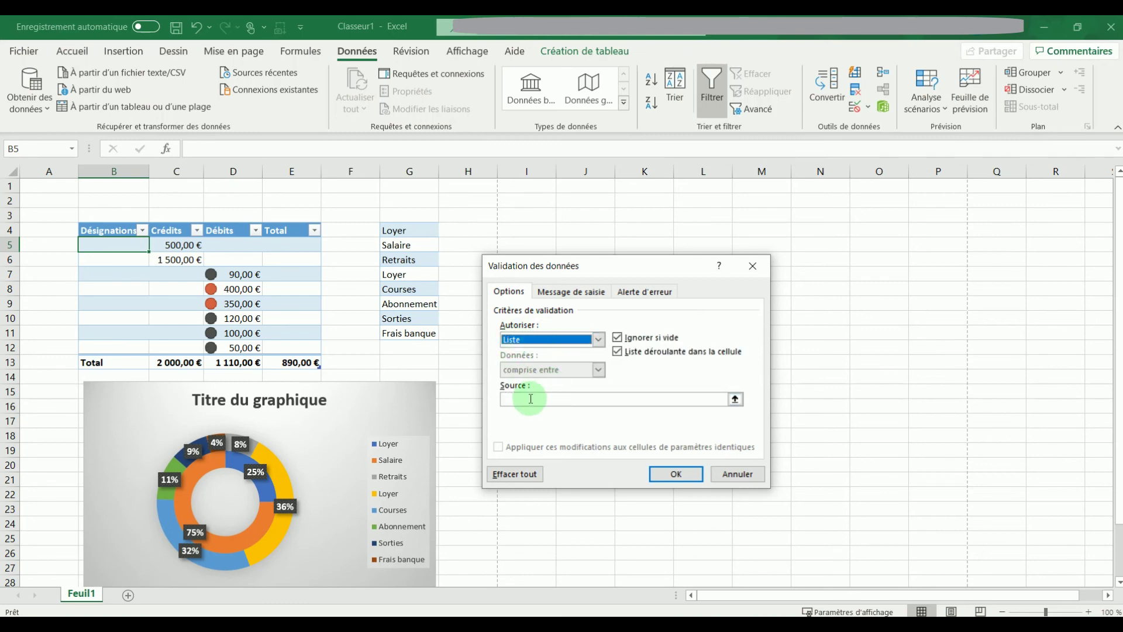
{"action": "left_click", "coordinate": [531, 399]}
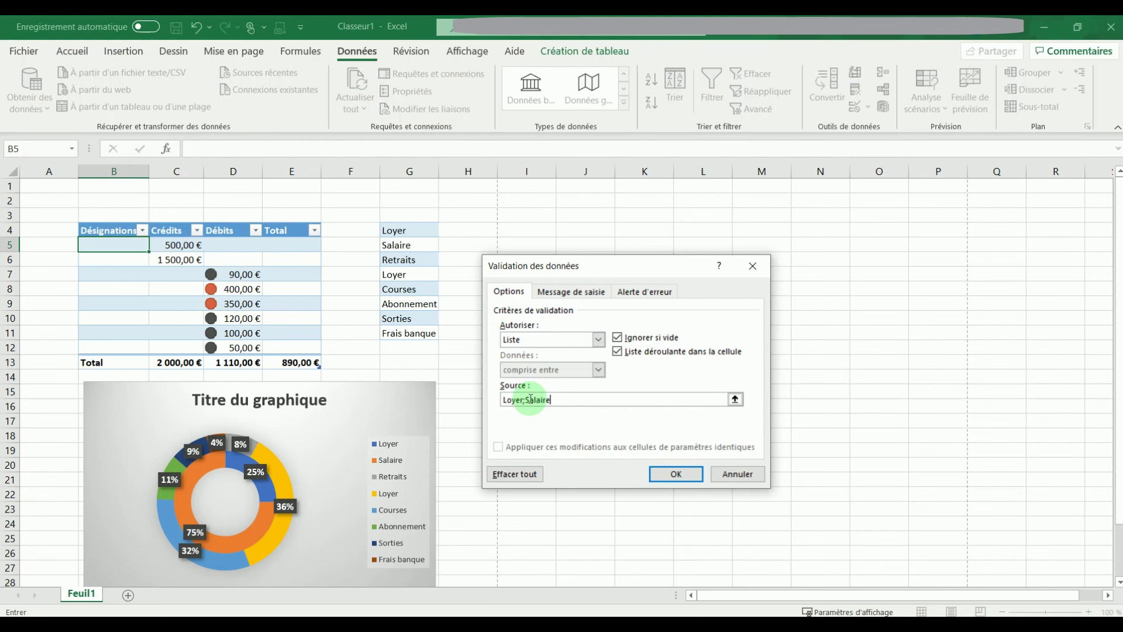
{"action": "type", "text": "Loyer;Salaire;Retraits;Courses;Abonnement;Sorties;F"}
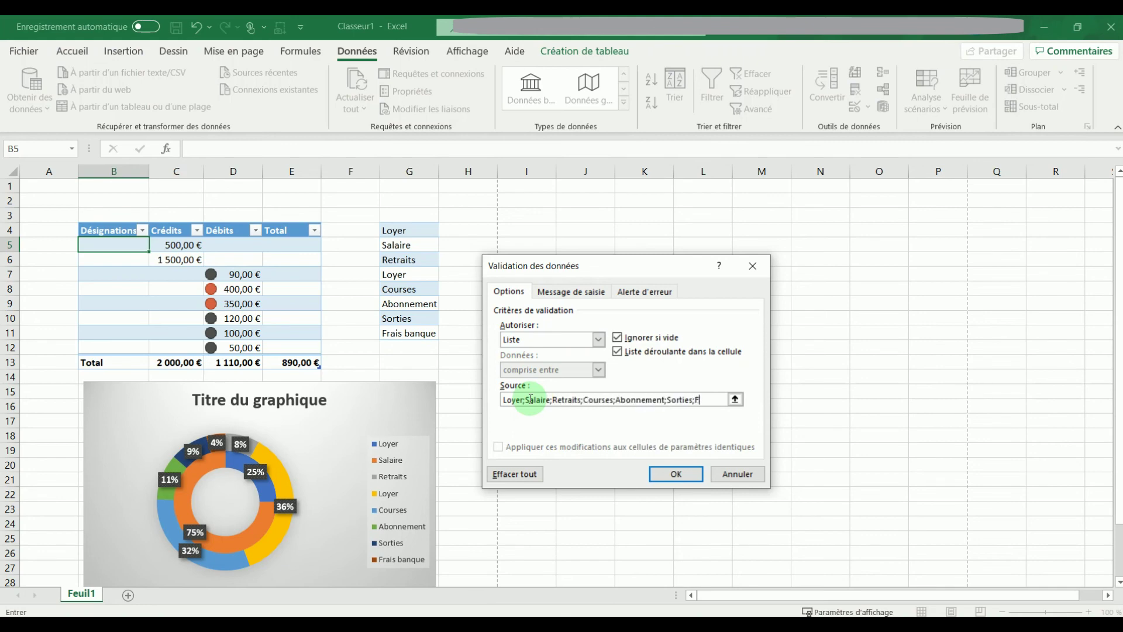
{"action": "type", "text": "rais banque"}
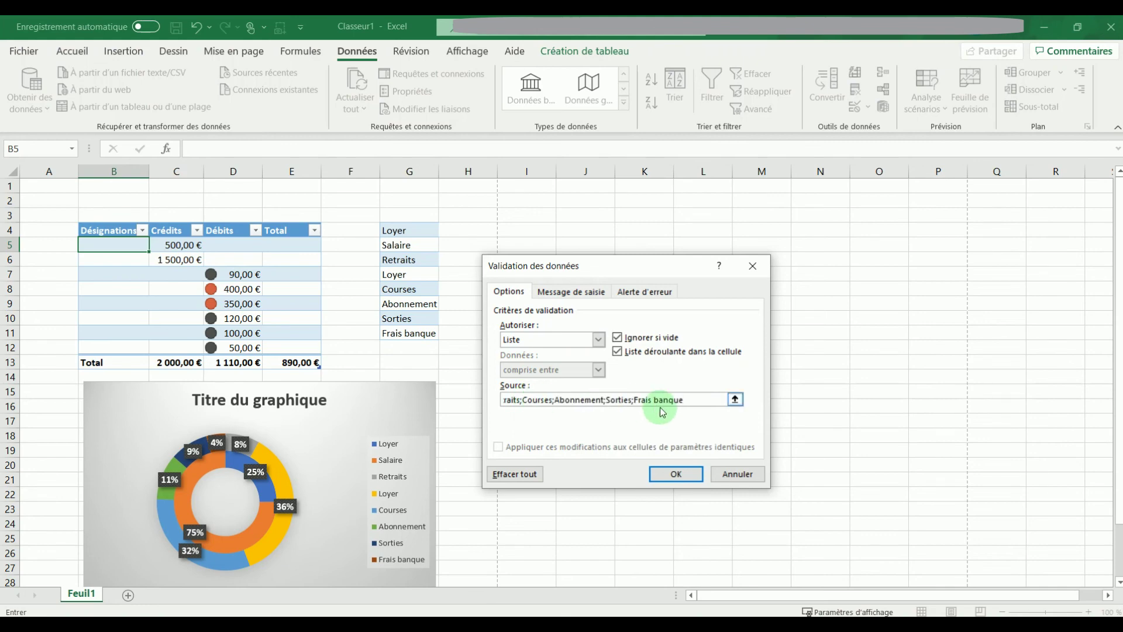
{"action": "left_click", "coordinate": [675, 473]}
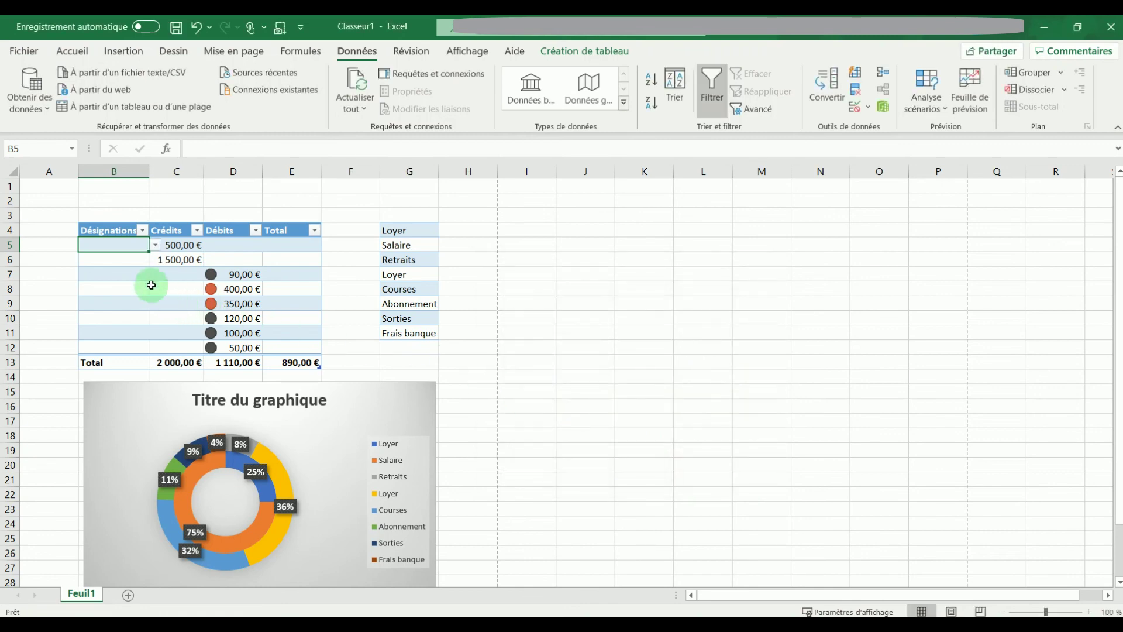
Step: Pick Loyer in B5, fill it down to B12, then clear B6:B12 keeping the drop-downs
{"action": "left_click", "coordinate": [156, 246]}
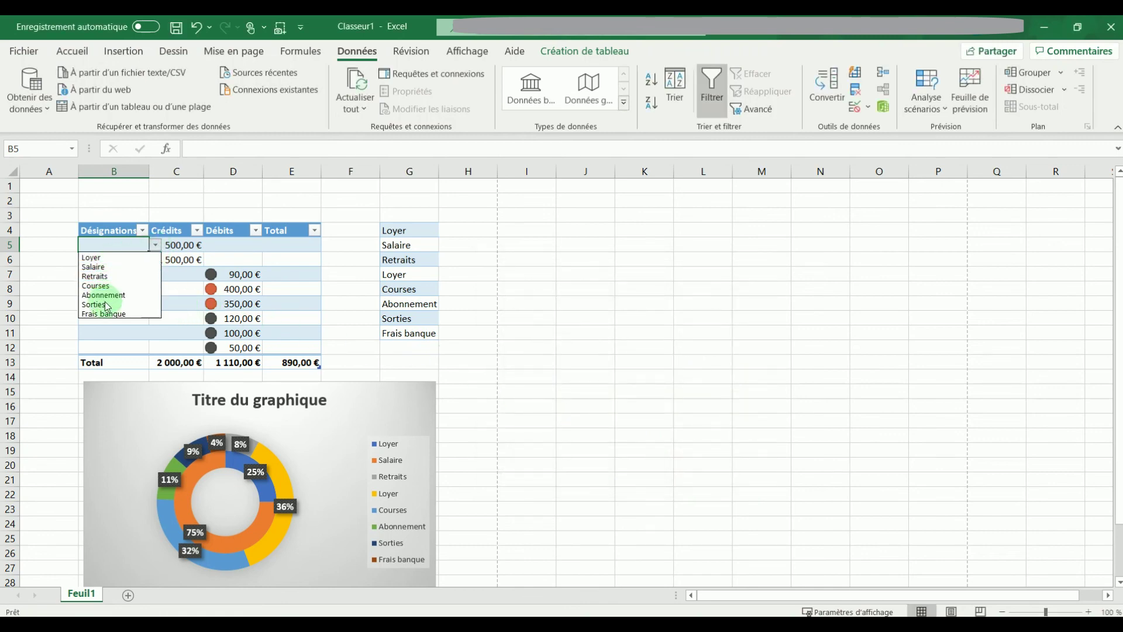
{"action": "left_click", "coordinate": [91, 258]}
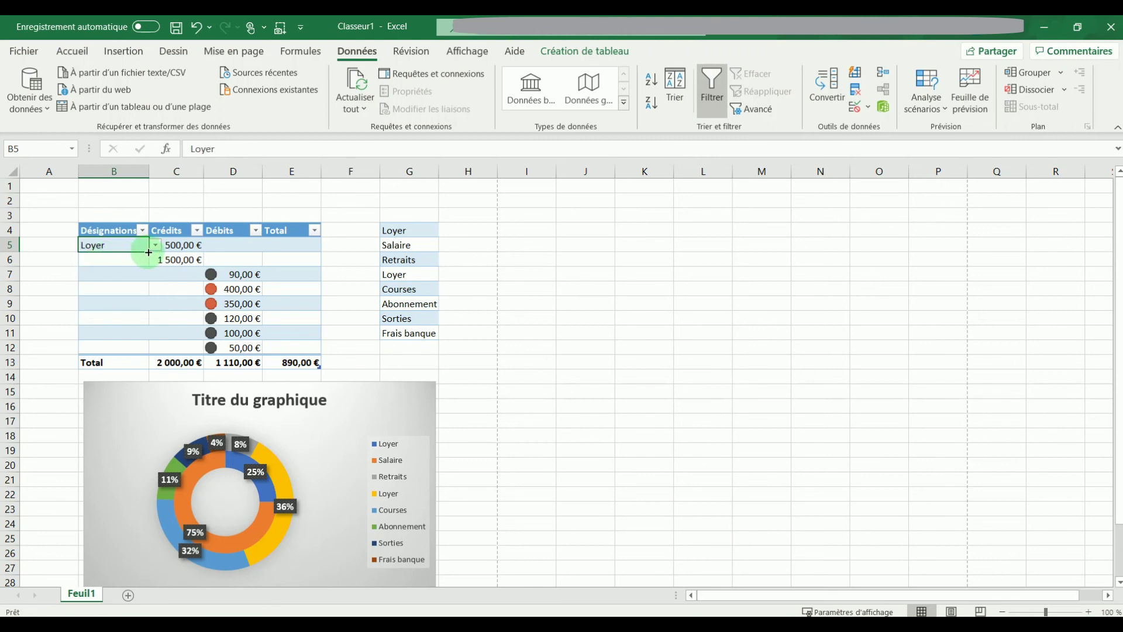
{"action": "left_click_drag", "start_coordinate": [149, 252], "coordinate": [150, 353]}
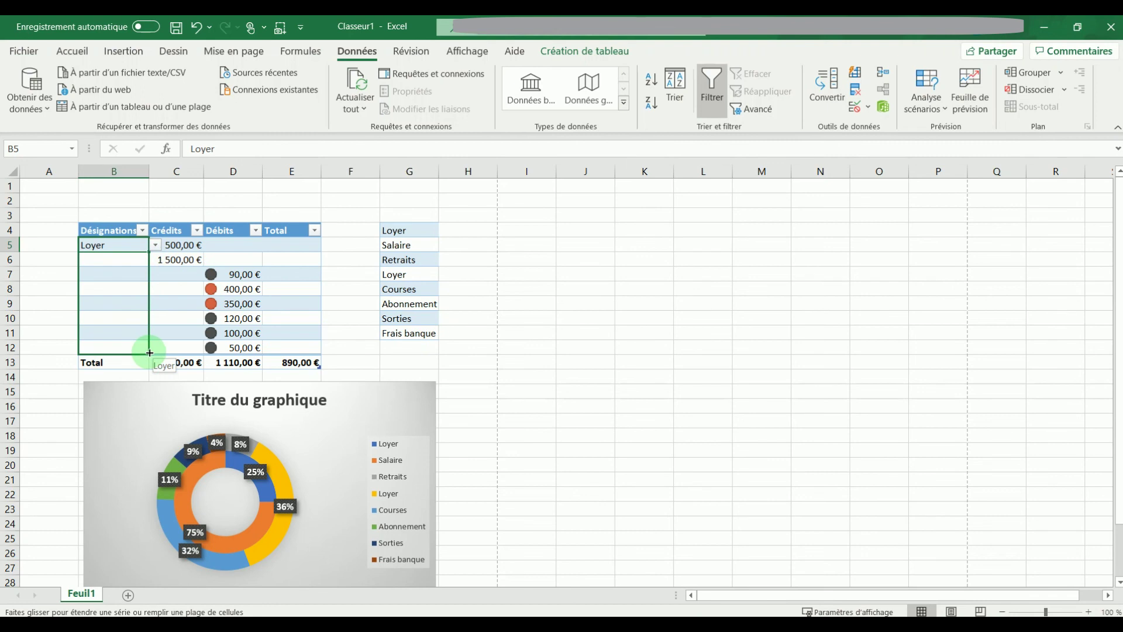
{"action": "left_click_drag", "start_coordinate": [149, 352], "coordinate": [149, 354]}
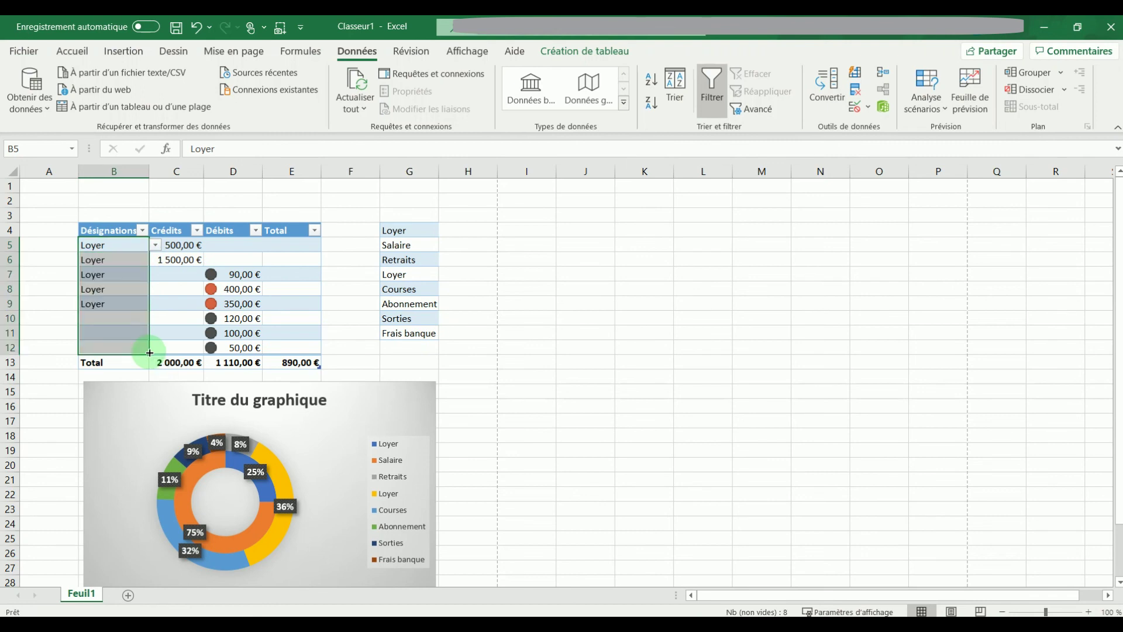
{"action": "left_click", "coordinate": [115, 299]}
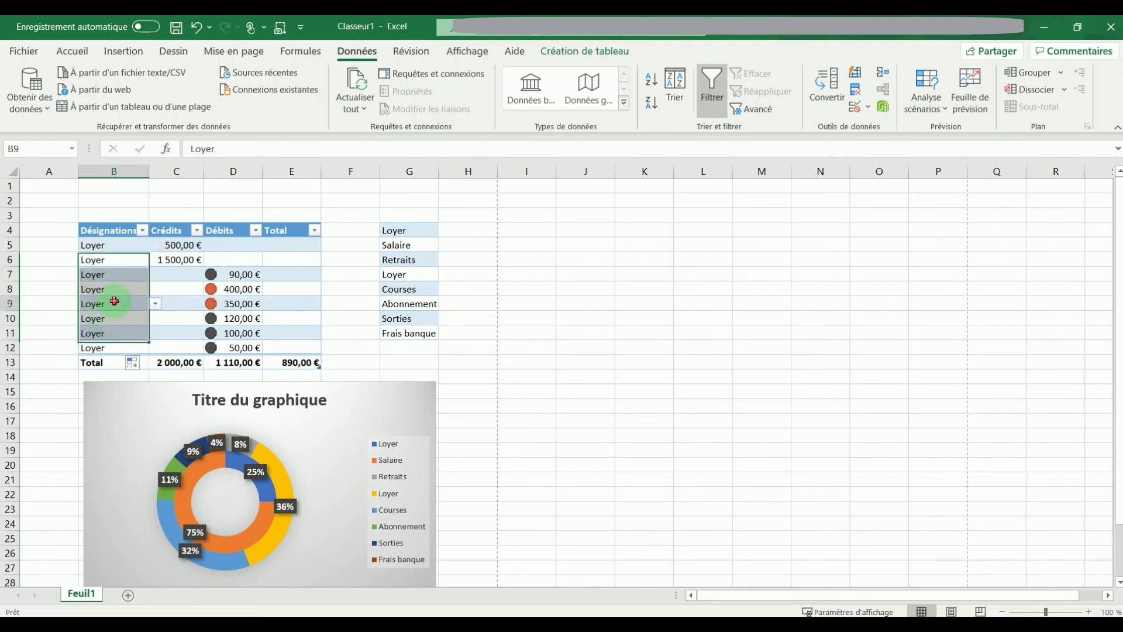
{"action": "left_click", "coordinate": [130, 262]}
{"action": "left_click_drag", "start_coordinate": [129, 262], "coordinate": [125, 344]}
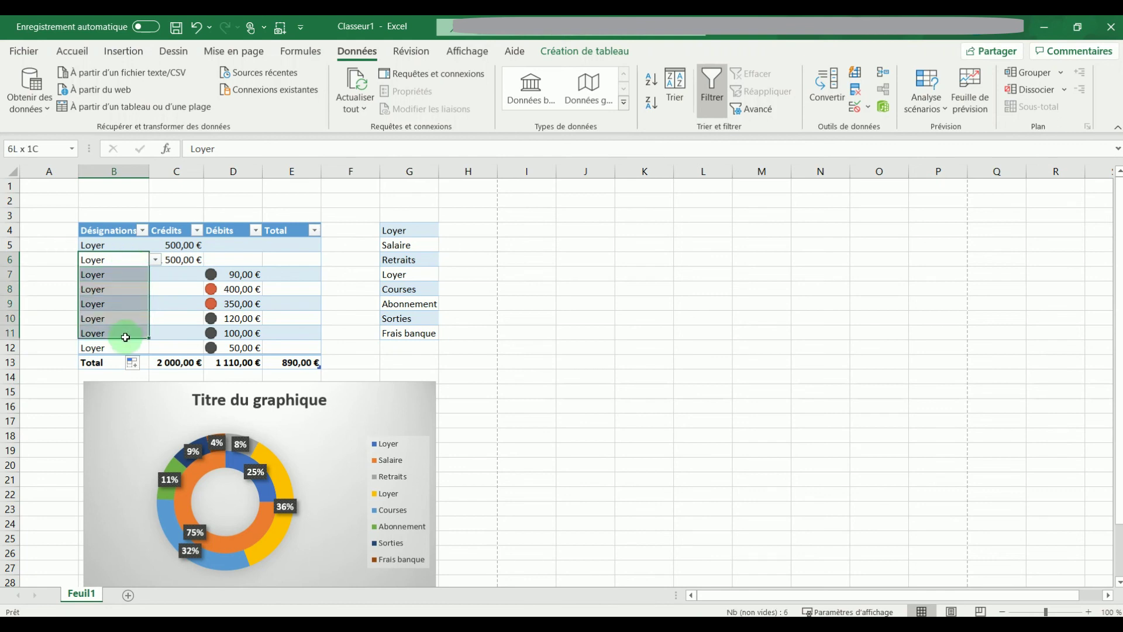
{"action": "key", "text": "Delete"}
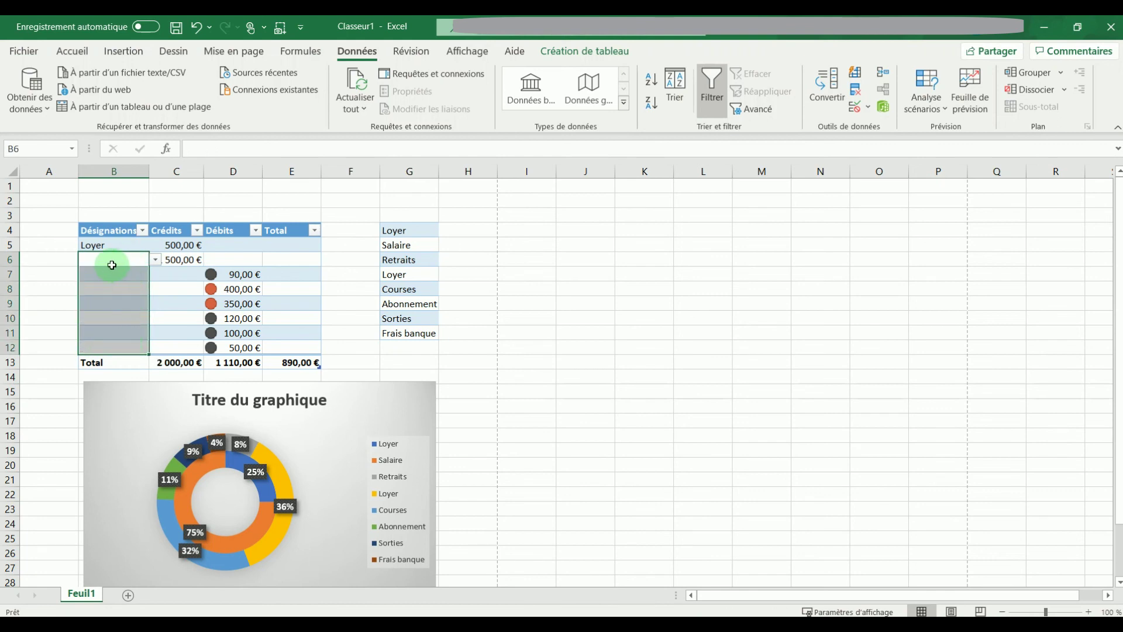
Step: Choose Salaire, Courses and Abonnement for B6–B8 and delete the column G labels
{"action": "left_click", "coordinate": [154, 260]}
{"action": "left_click", "coordinate": [130, 278]}
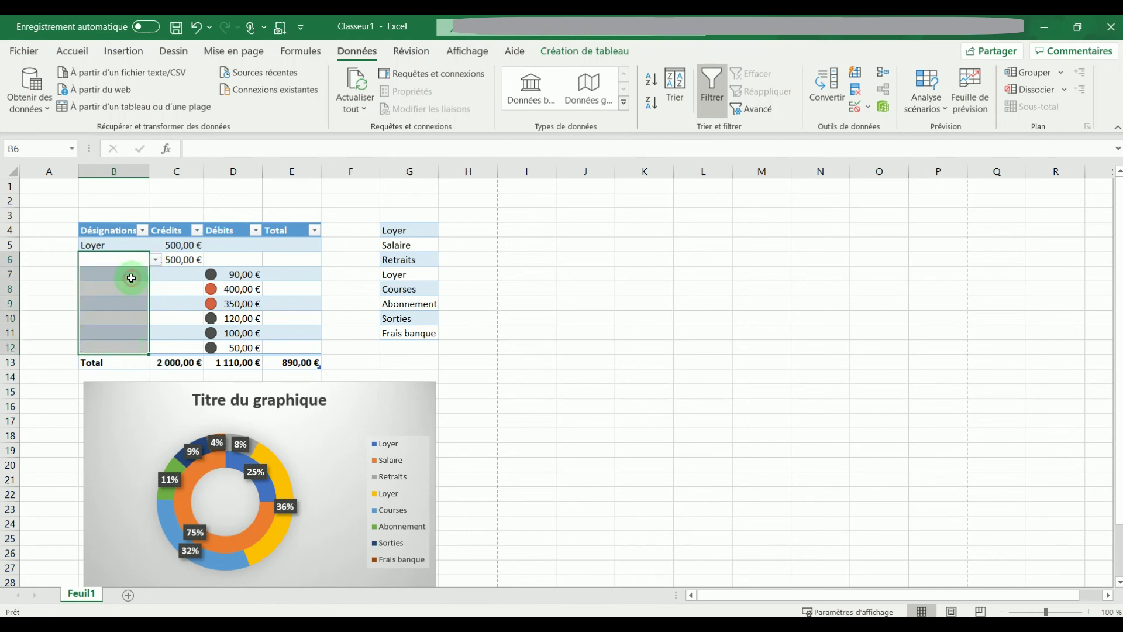
{"action": "left_click", "coordinate": [141, 273]}
{"action": "left_click", "coordinate": [154, 274]}
{"action": "left_click", "coordinate": [126, 315]}
{"action": "left_click", "coordinate": [154, 274]}
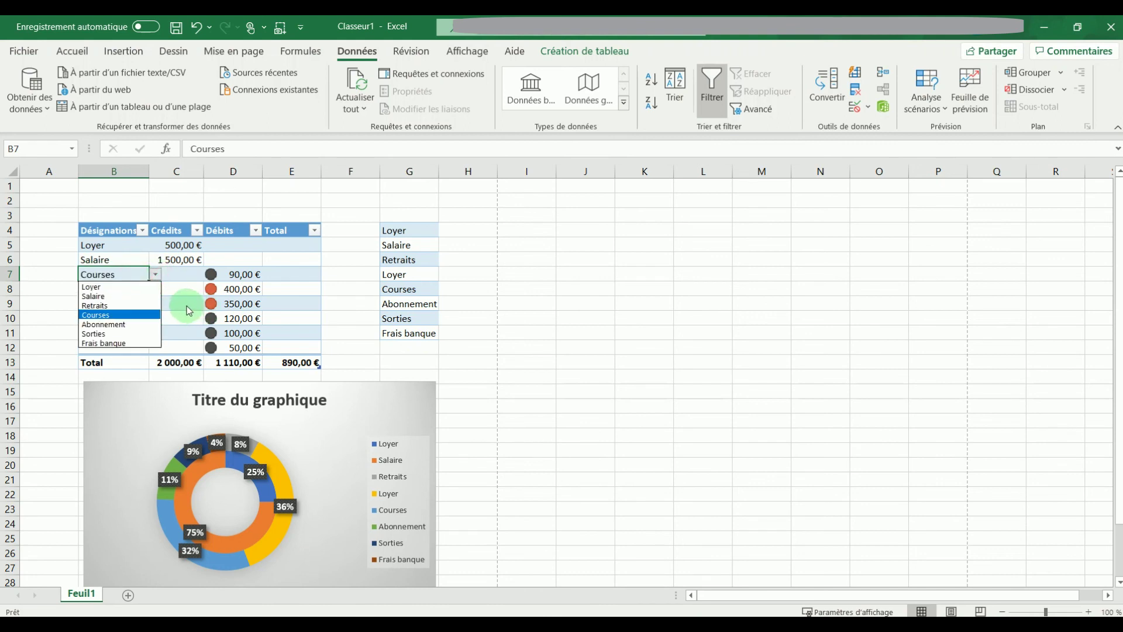
{"action": "key", "text": "Escape"}
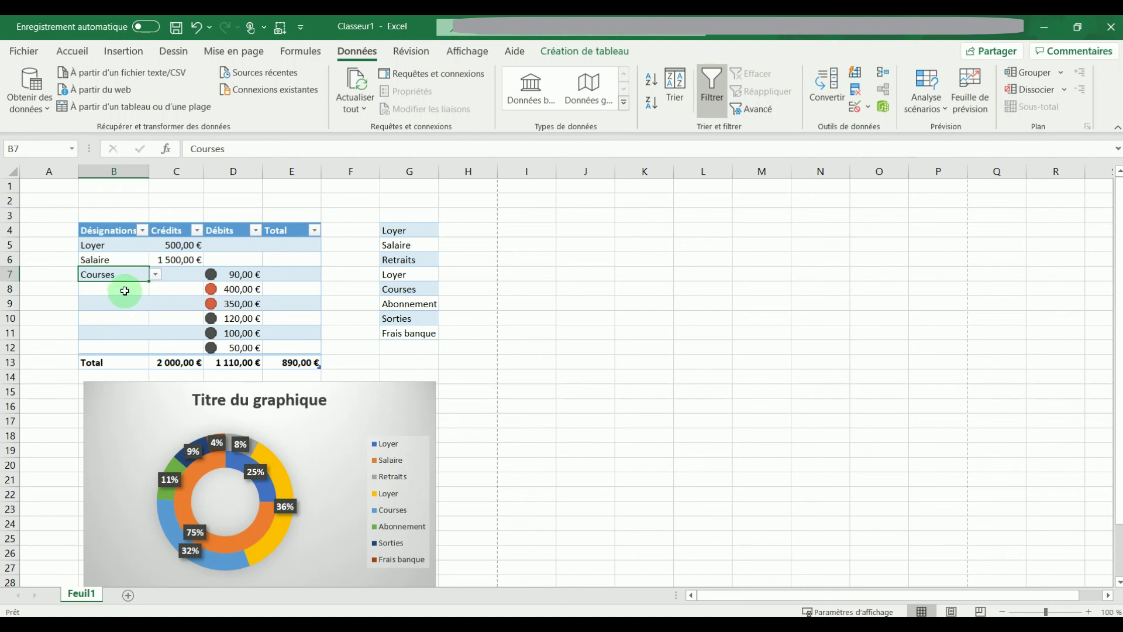
{"action": "left_click", "coordinate": [124, 289]}
{"action": "left_click", "coordinate": [155, 289]}
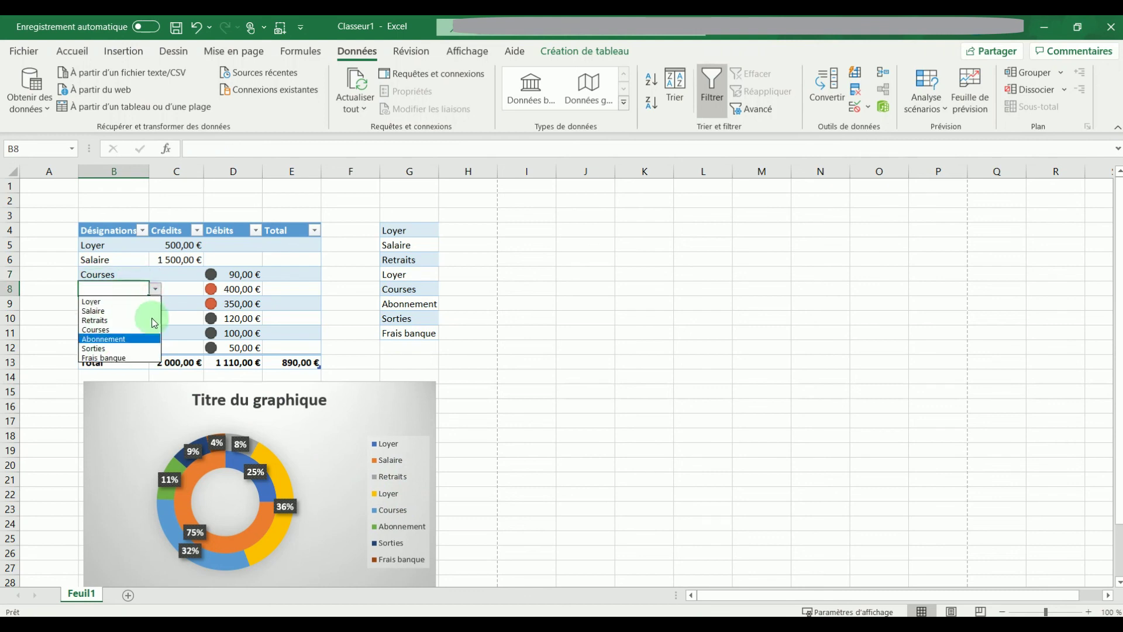
{"action": "left_click", "coordinate": [117, 340]}
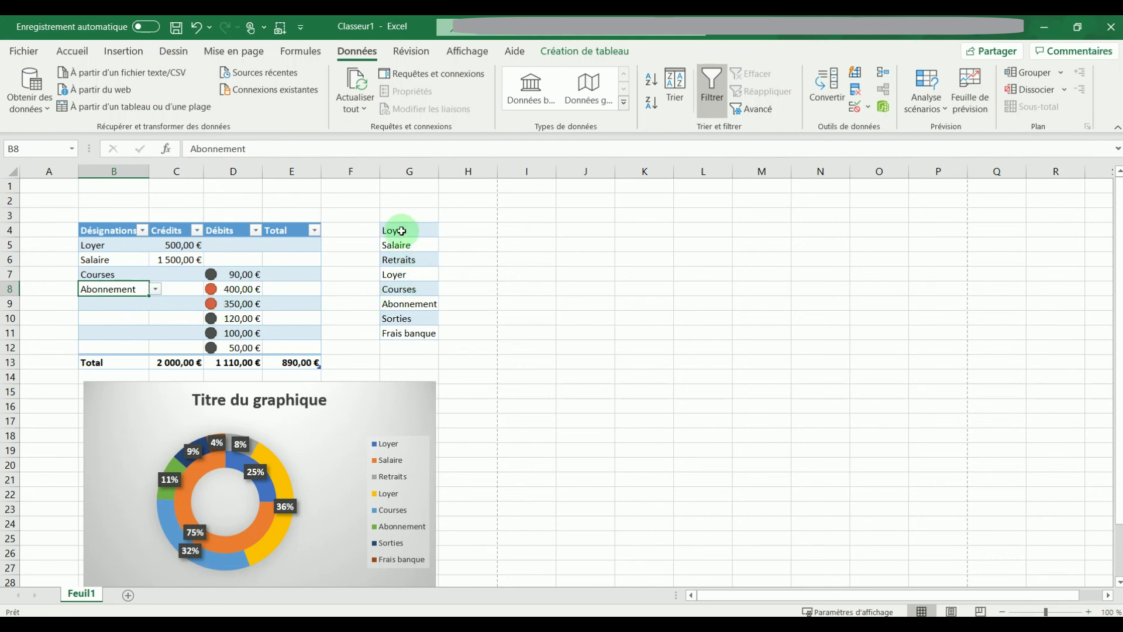
{"action": "left_click_drag", "start_coordinate": [404, 214], "coordinate": [413, 346]}
{"action": "key", "text": "Delete"}
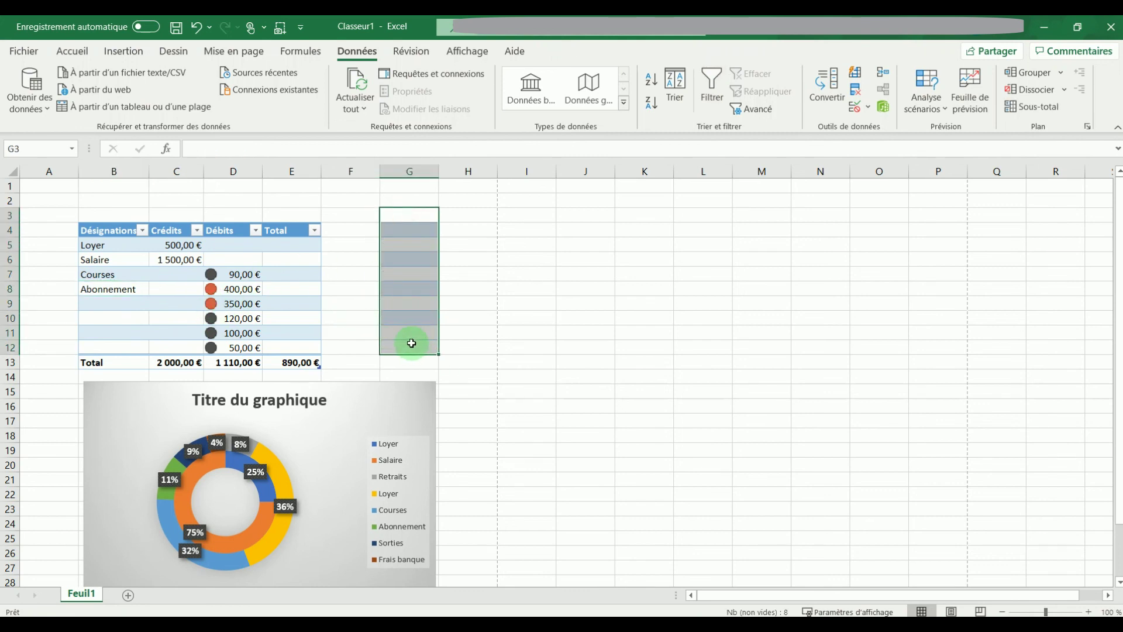
Step: Choose Sorties from B9's designation drop-down
{"action": "left_click", "coordinate": [109, 293]}
{"action": "left_click", "coordinate": [120, 304]}
{"action": "left_click", "coordinate": [156, 304]}
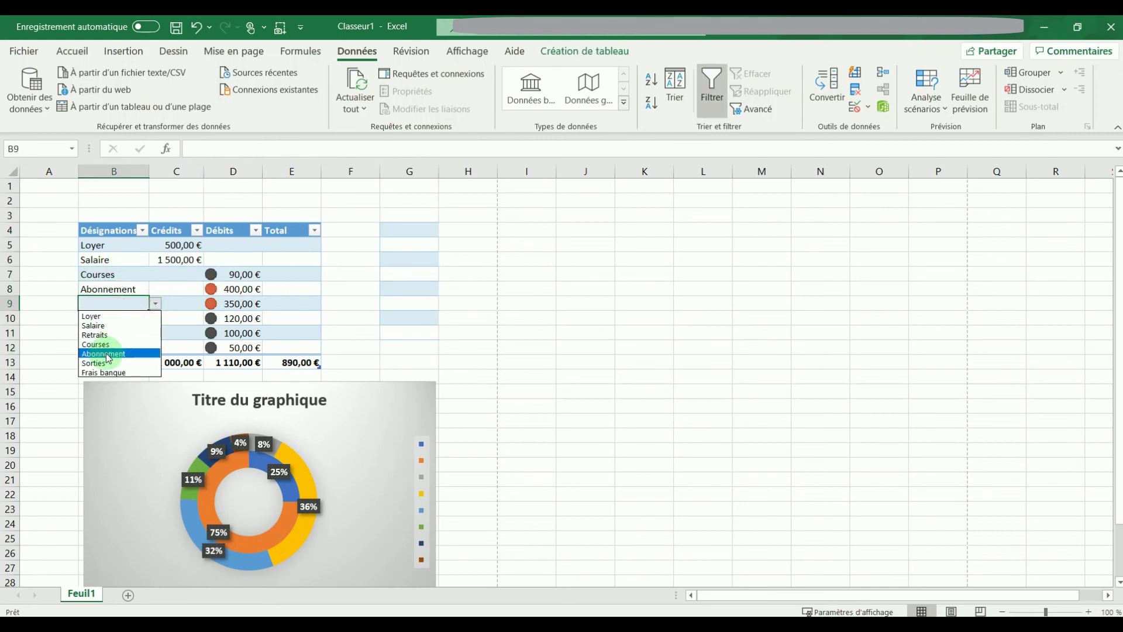
{"action": "left_click", "coordinate": [106, 363]}
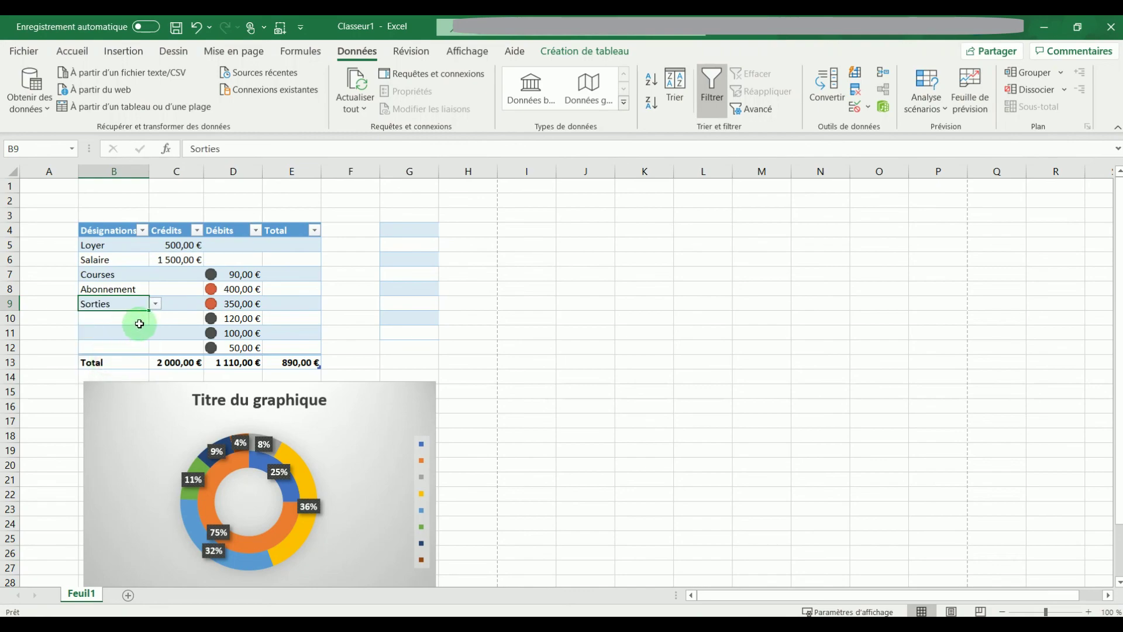